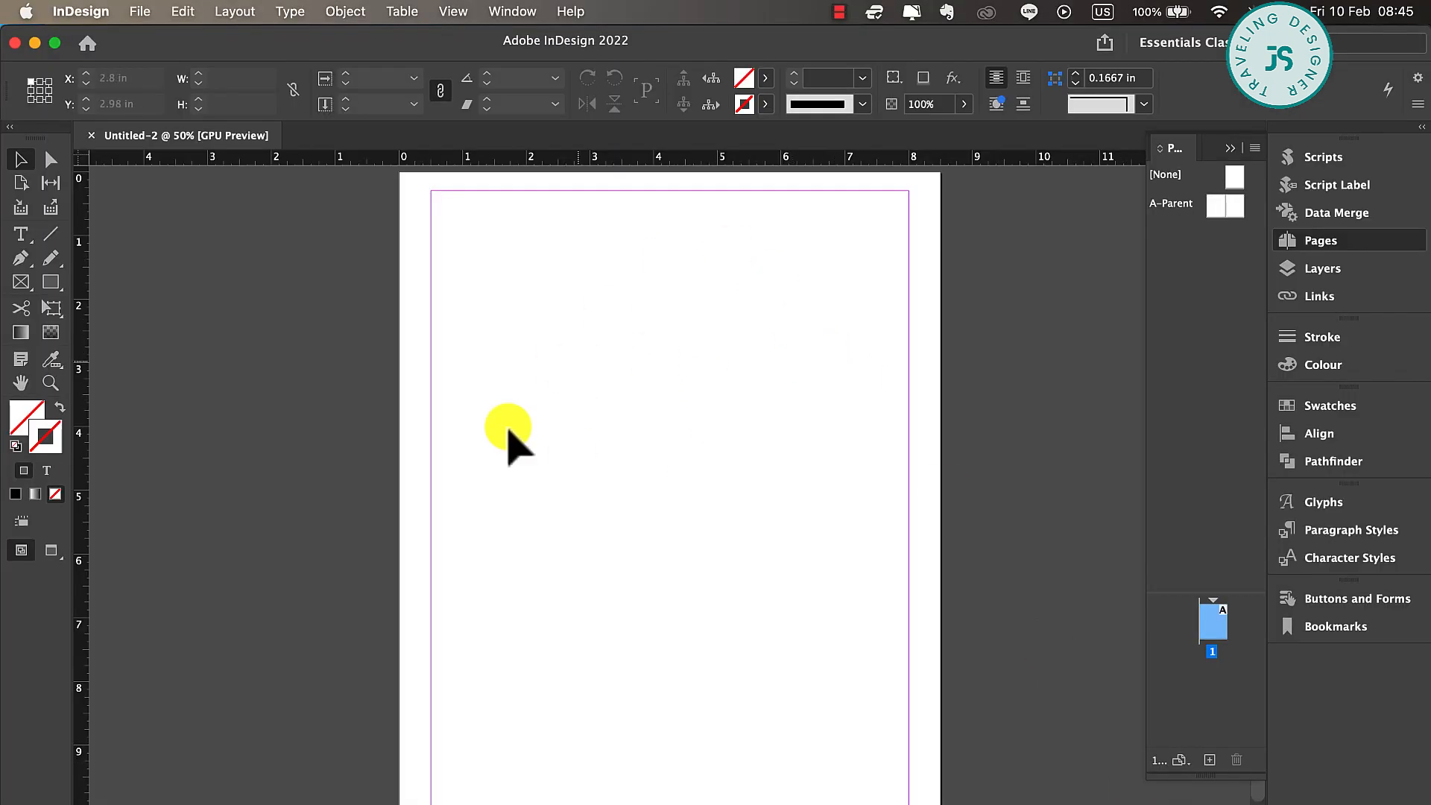
Place the navy starry watercolor paper with small gold stars from the Finder folder as a banner across the page's top edge
{"action": "left_click", "coordinate": [55, 804]}
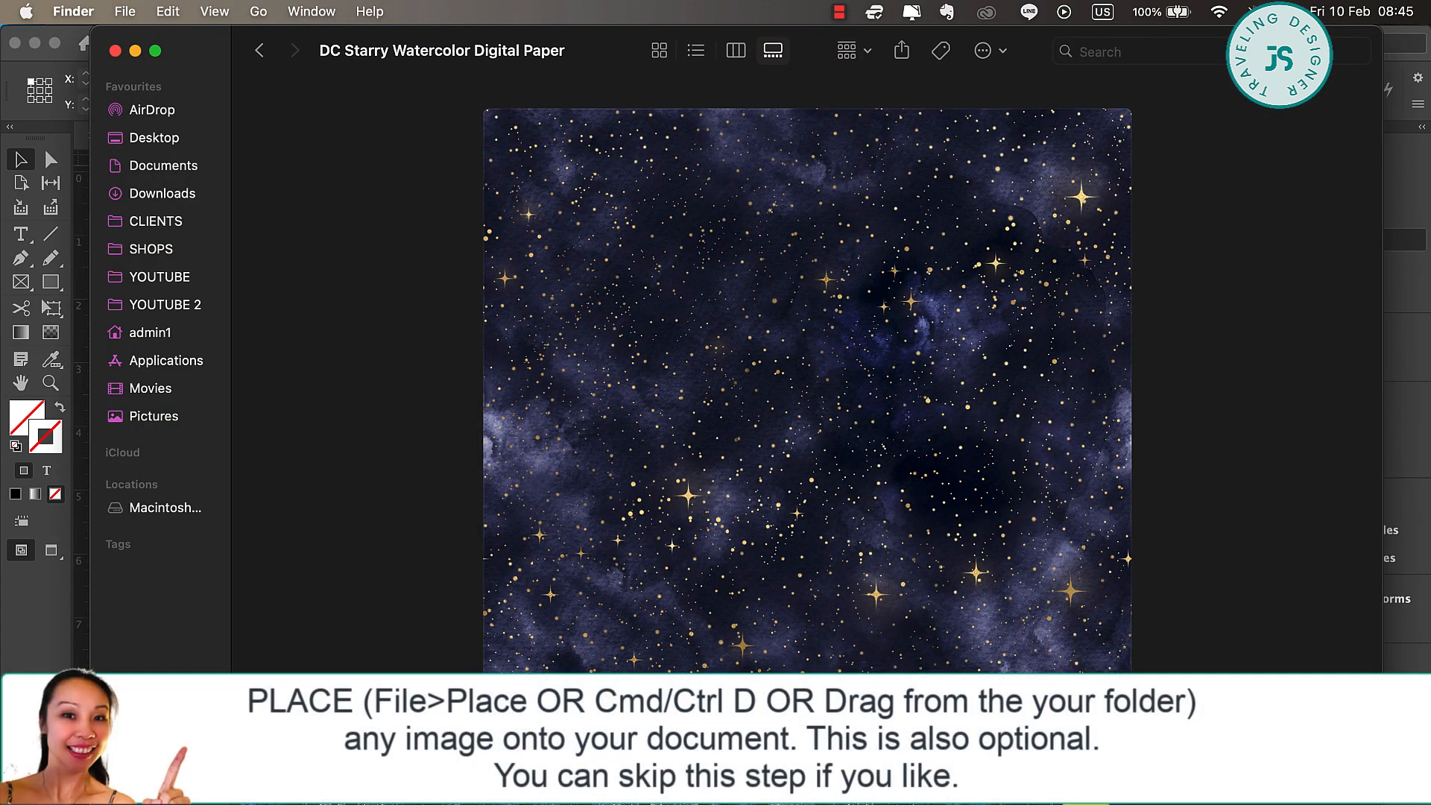
{"action": "key", "text": "Right"}
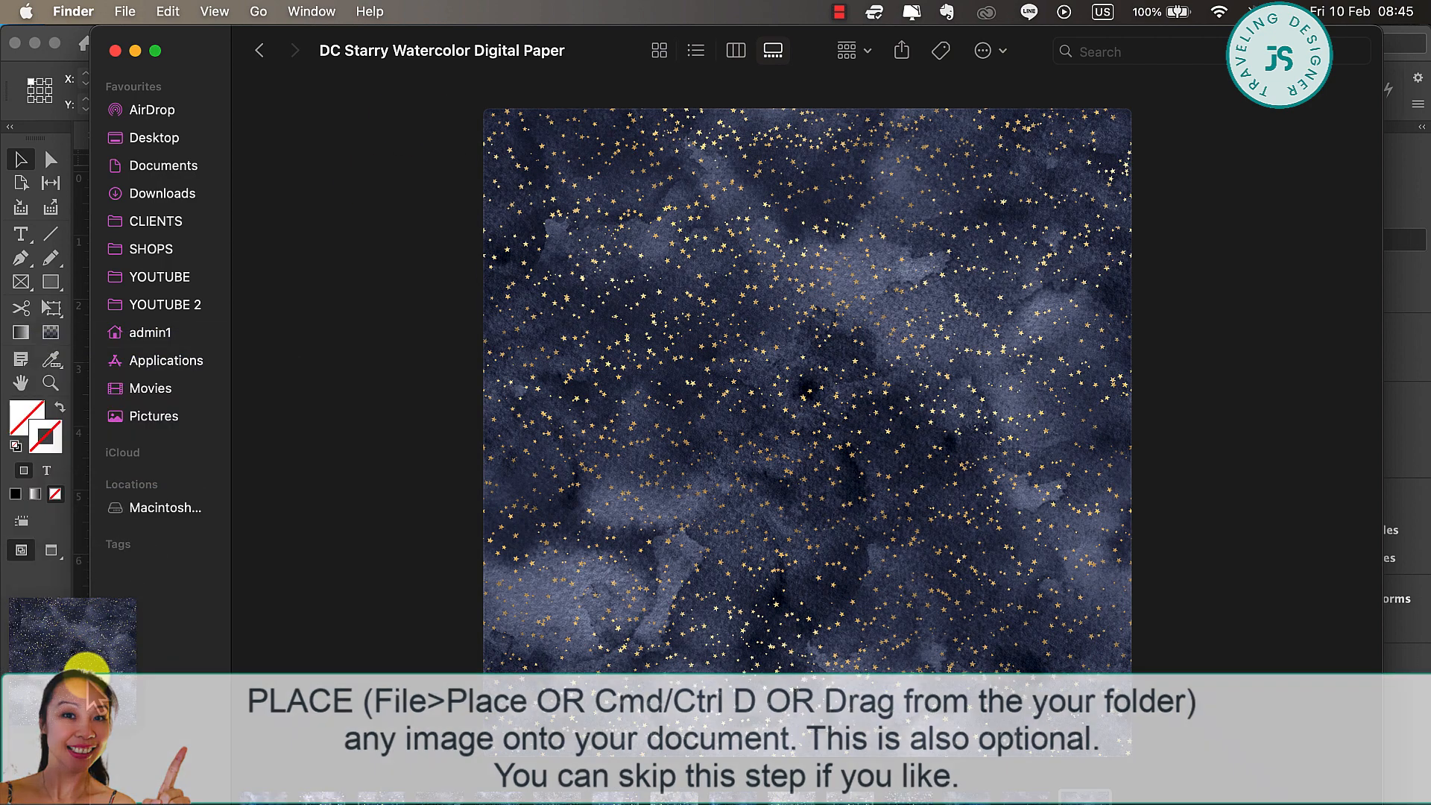
{"action": "left_click_drag", "start_coordinate": [202, 405], "coordinate": [55, 673]}
{"action": "mouse_move", "coordinate": [378, 211]}
{"action": "left_mouse_down"}
{"action": "mouse_move", "coordinate": [409, 224]}
{"action": "mouse_move", "coordinate": [376, 205]}
{"action": "left_mouse_up"}
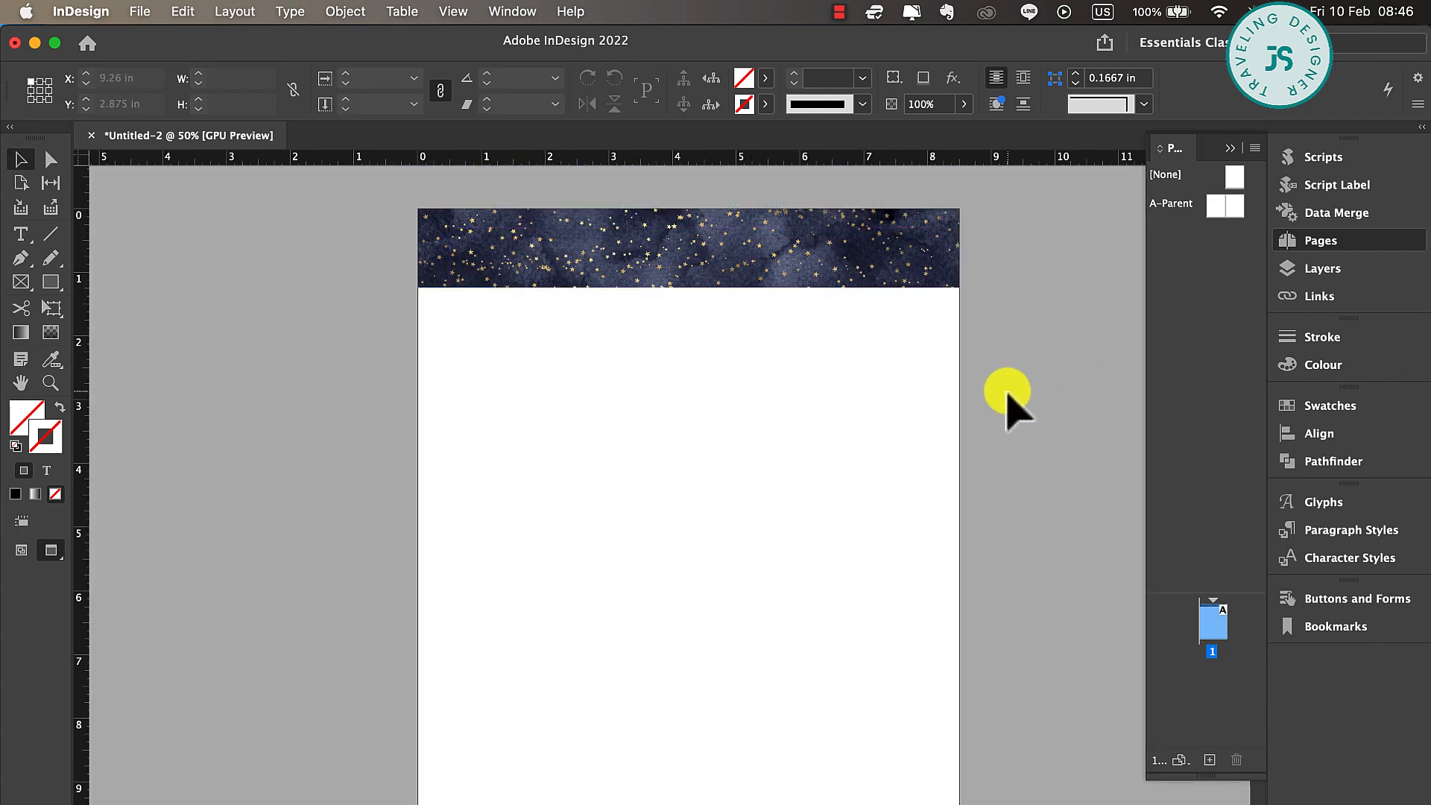
{"action": "scroll", "coordinate": [1008, 397], "scroll_direction": "up", "scroll_amount": 2}
{"action": "scroll", "coordinate": [1009, 397], "scroll_direction": "right", "scroll_amount": 2}
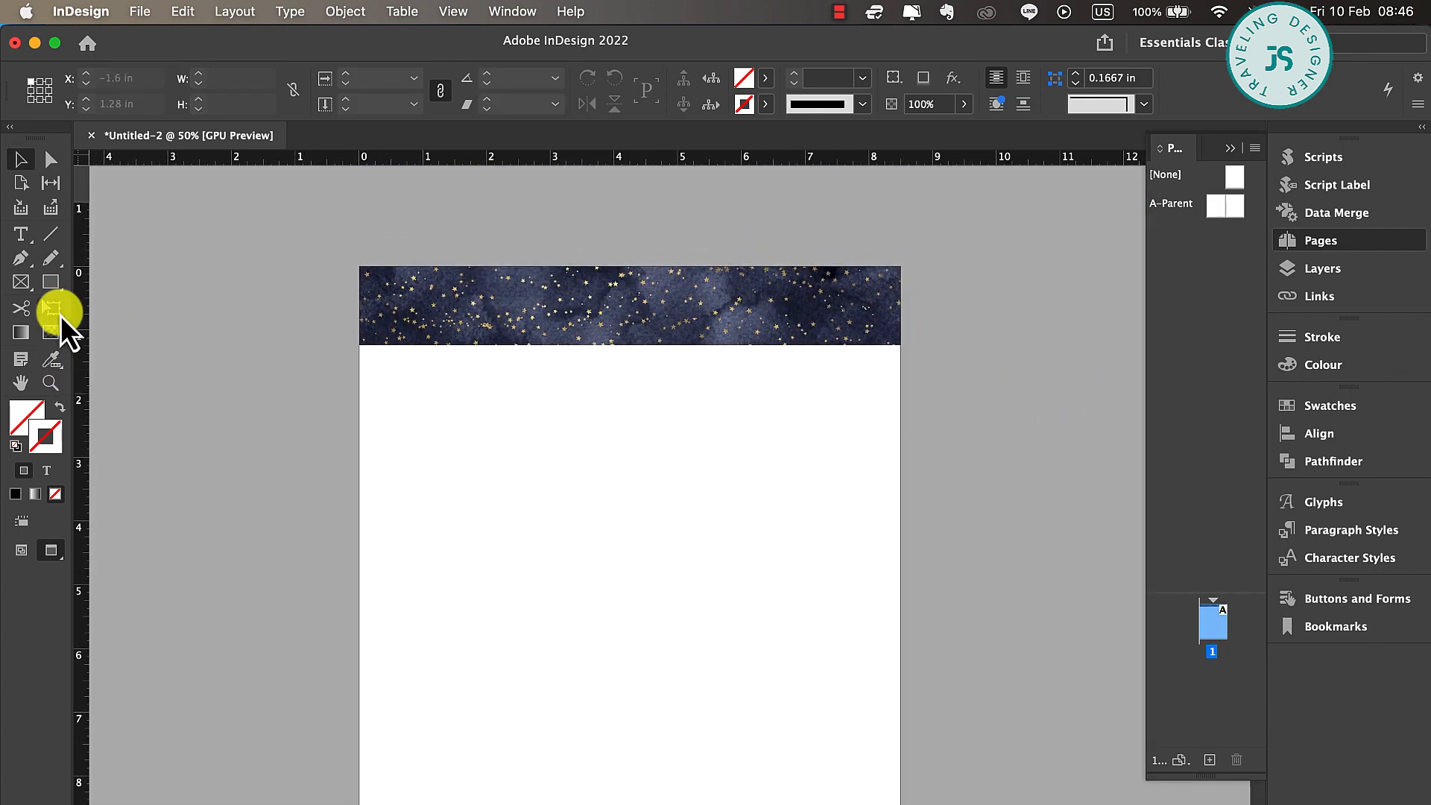
Draw a rectangle about 4.5 × 0.6 in over the banner's lower edge and fill it with [Black] at 25% tint
{"action": "left_click", "coordinate": [53, 286]}
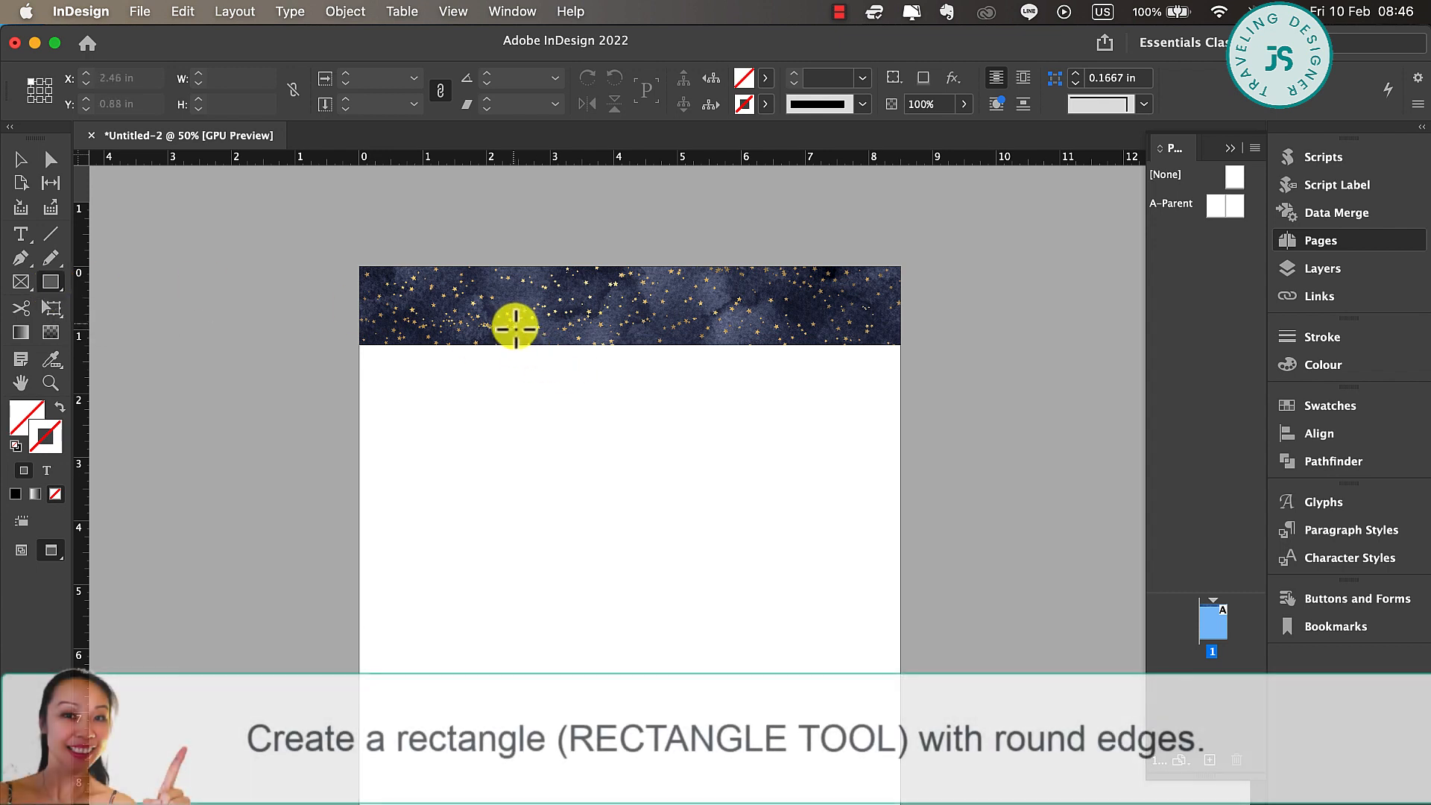
{"action": "left_click_drag", "start_coordinate": [494, 326], "coordinate": [781, 364]}
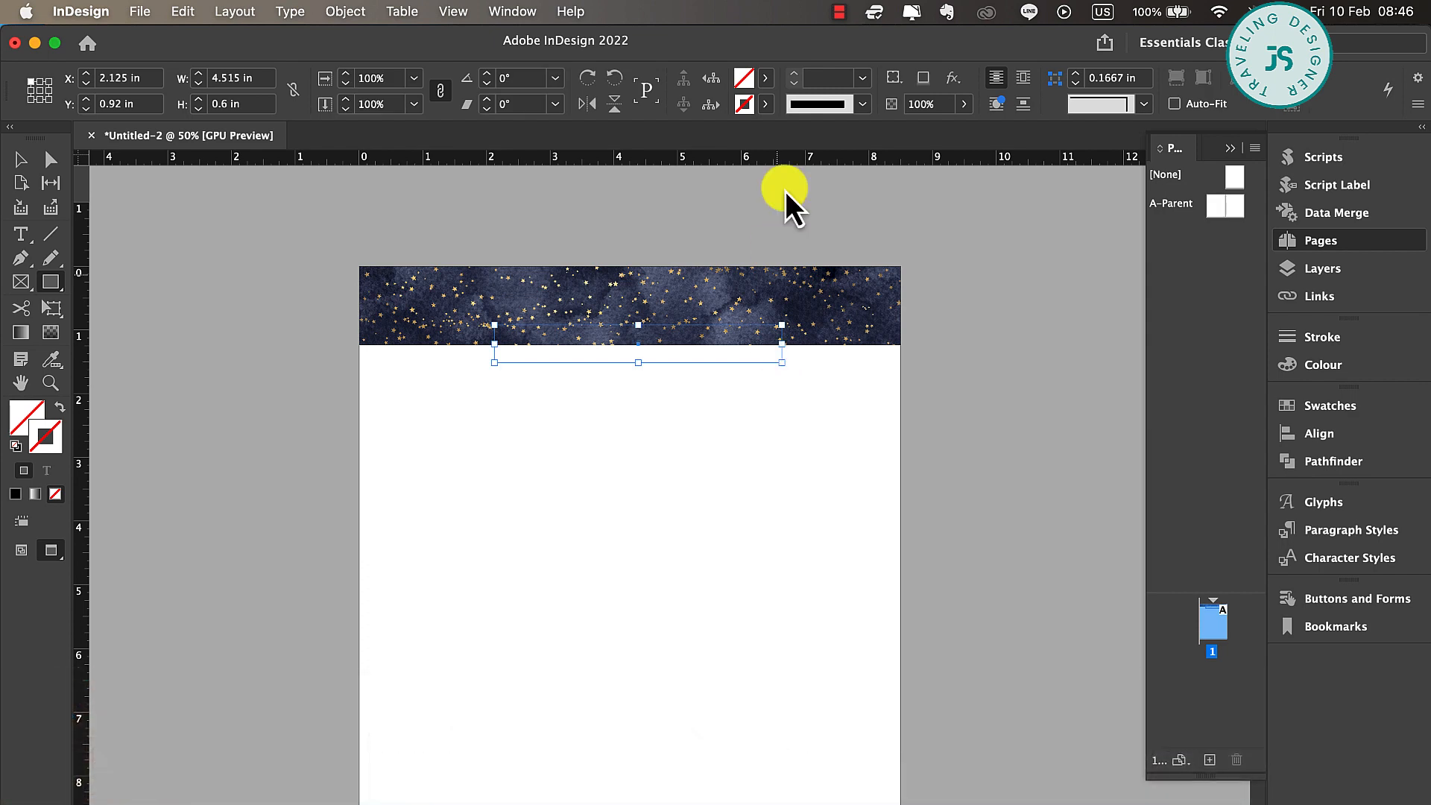
{"action": "left_click", "coordinate": [773, 80]}
{"action": "left_click", "coordinate": [630, 204]}
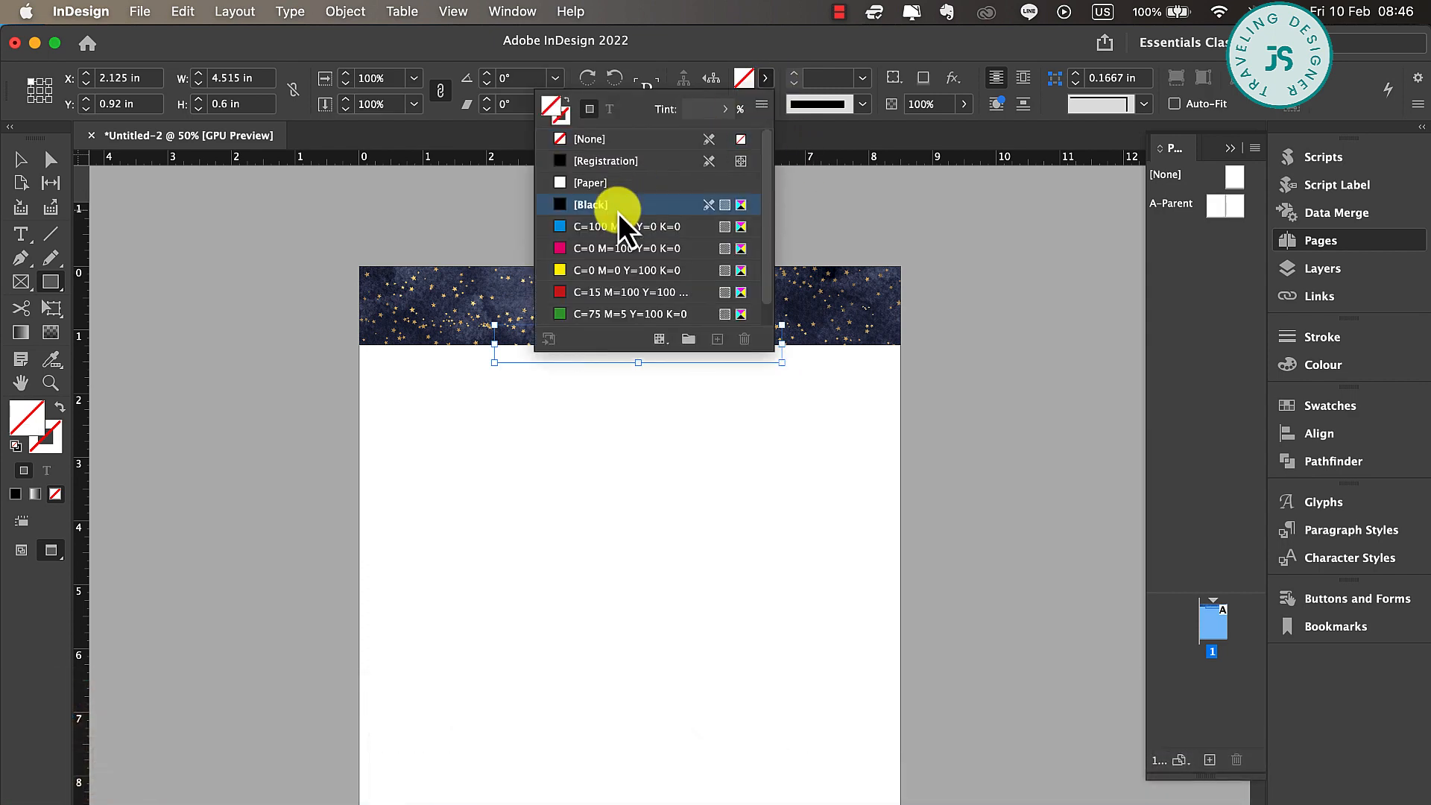
{"action": "left_click", "coordinate": [726, 116]}
{"action": "left_click_drag", "start_coordinate": [721, 140], "coordinate": [646, 137]}
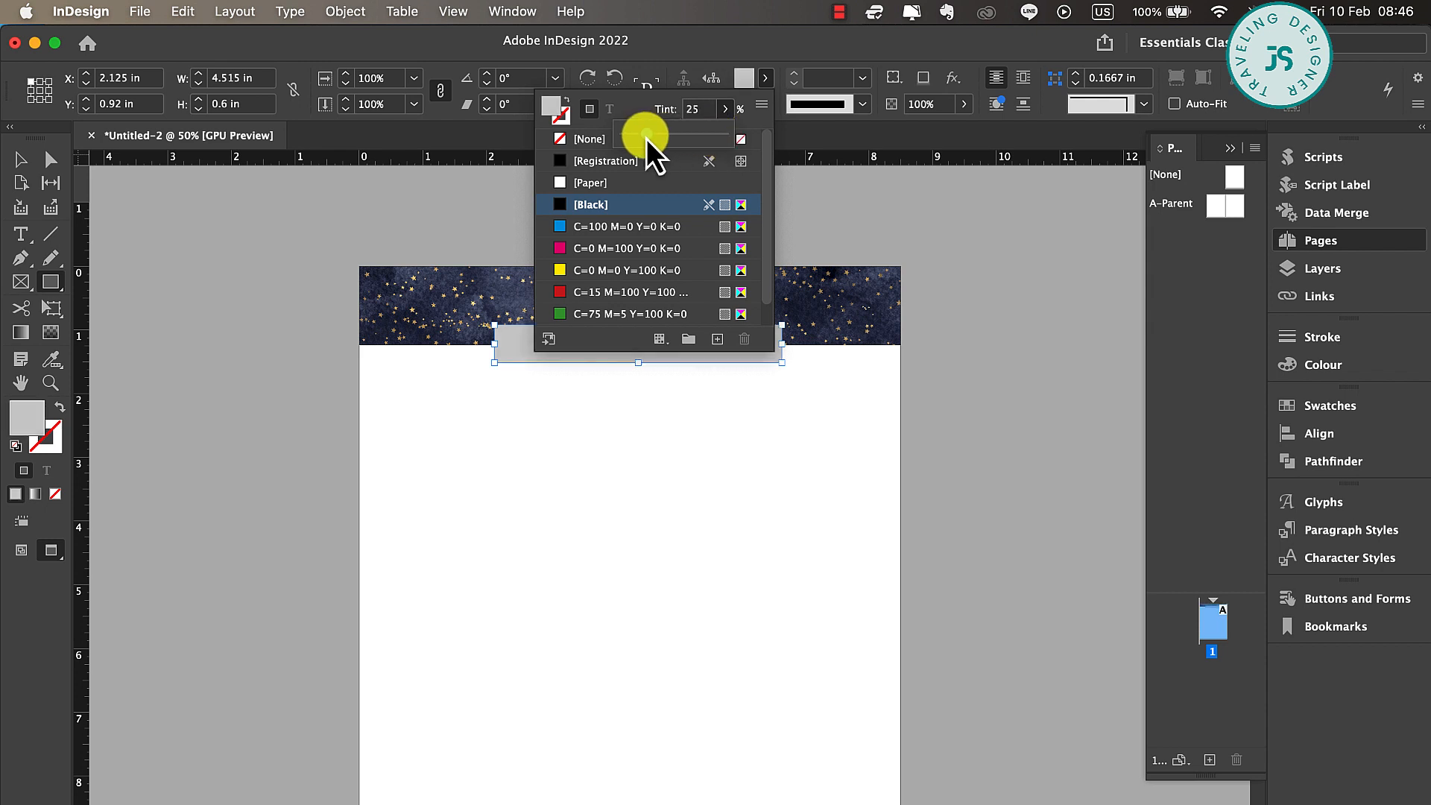
Round all four corners of the grey rectangle to about 0.22 in
{"action": "left_click", "coordinate": [19, 158]}
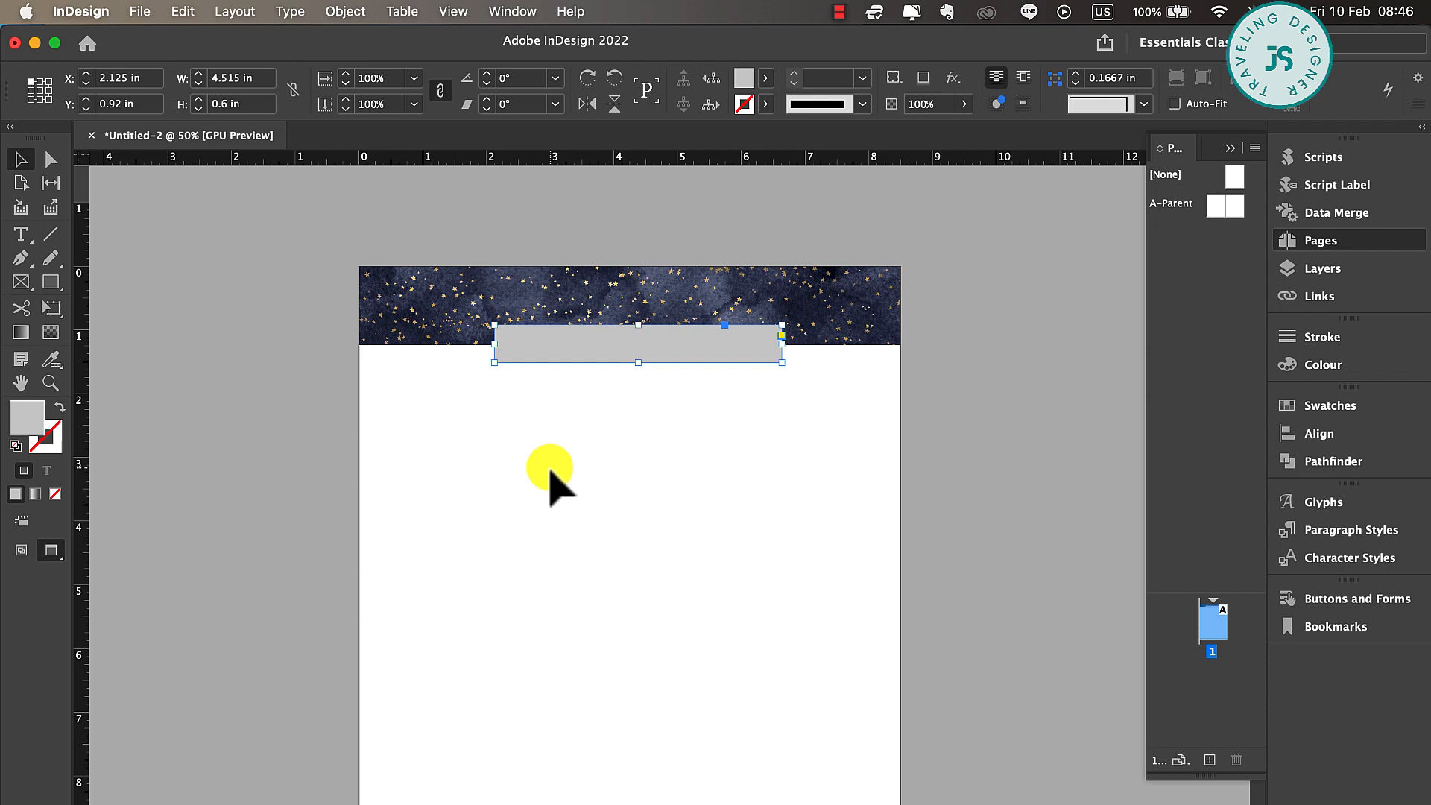
{"action": "scroll", "coordinate": [550, 484], "scroll_direction": "up", "scroll_amount": 5}
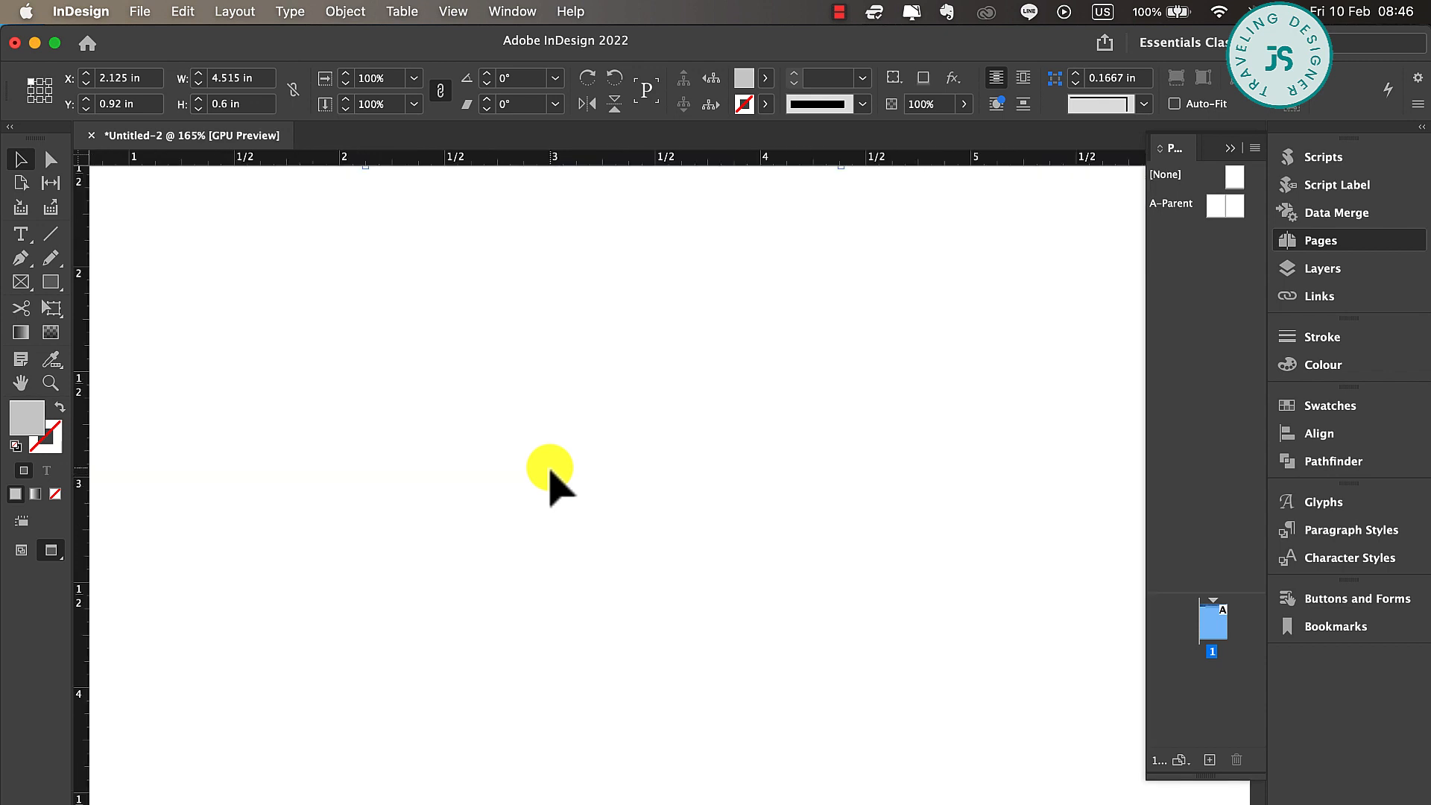
{"action": "scroll", "coordinate": [550, 470], "scroll_direction": "down", "scroll_amount": 3}
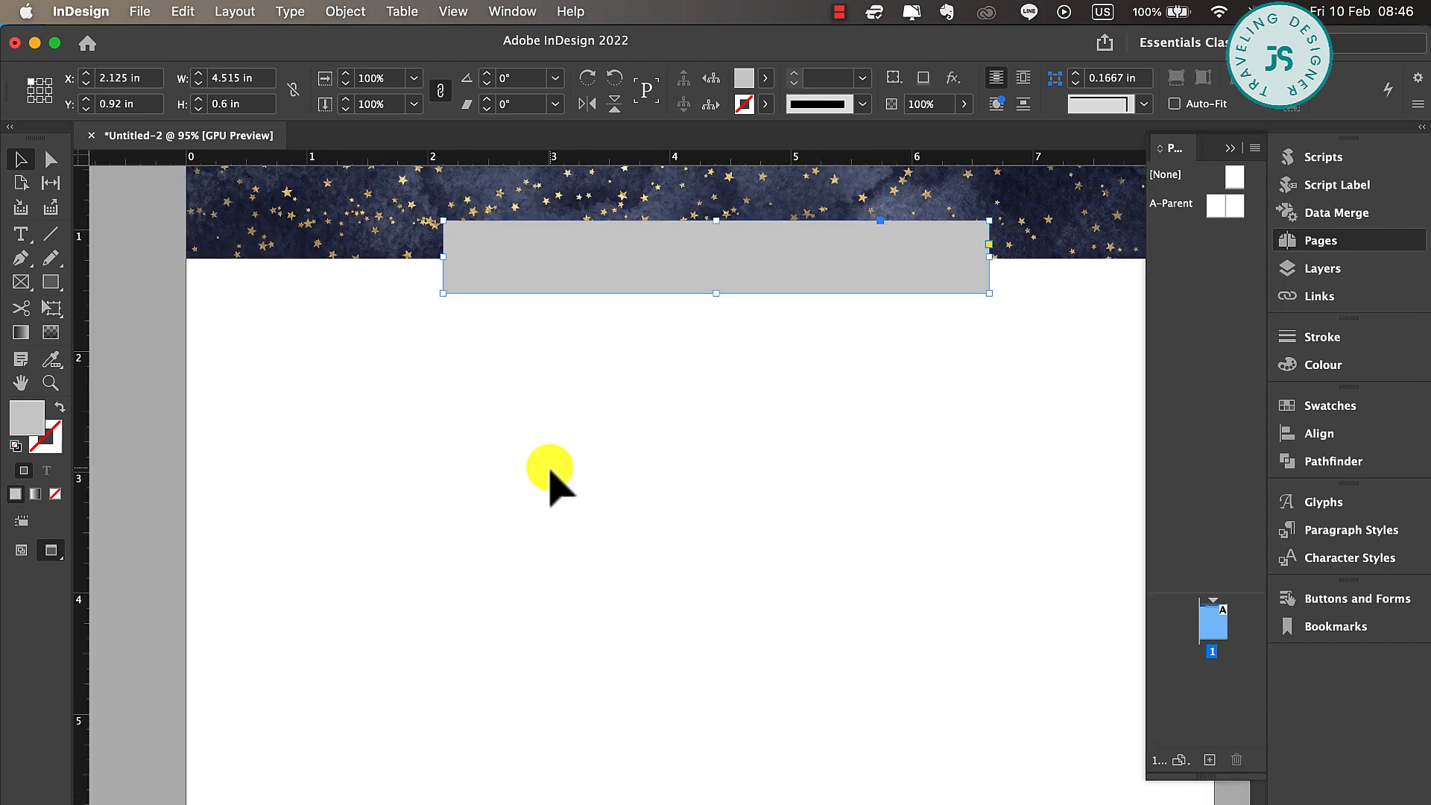
{"action": "scroll", "coordinate": [549, 485], "scroll_direction": "down", "scroll_amount": 3}
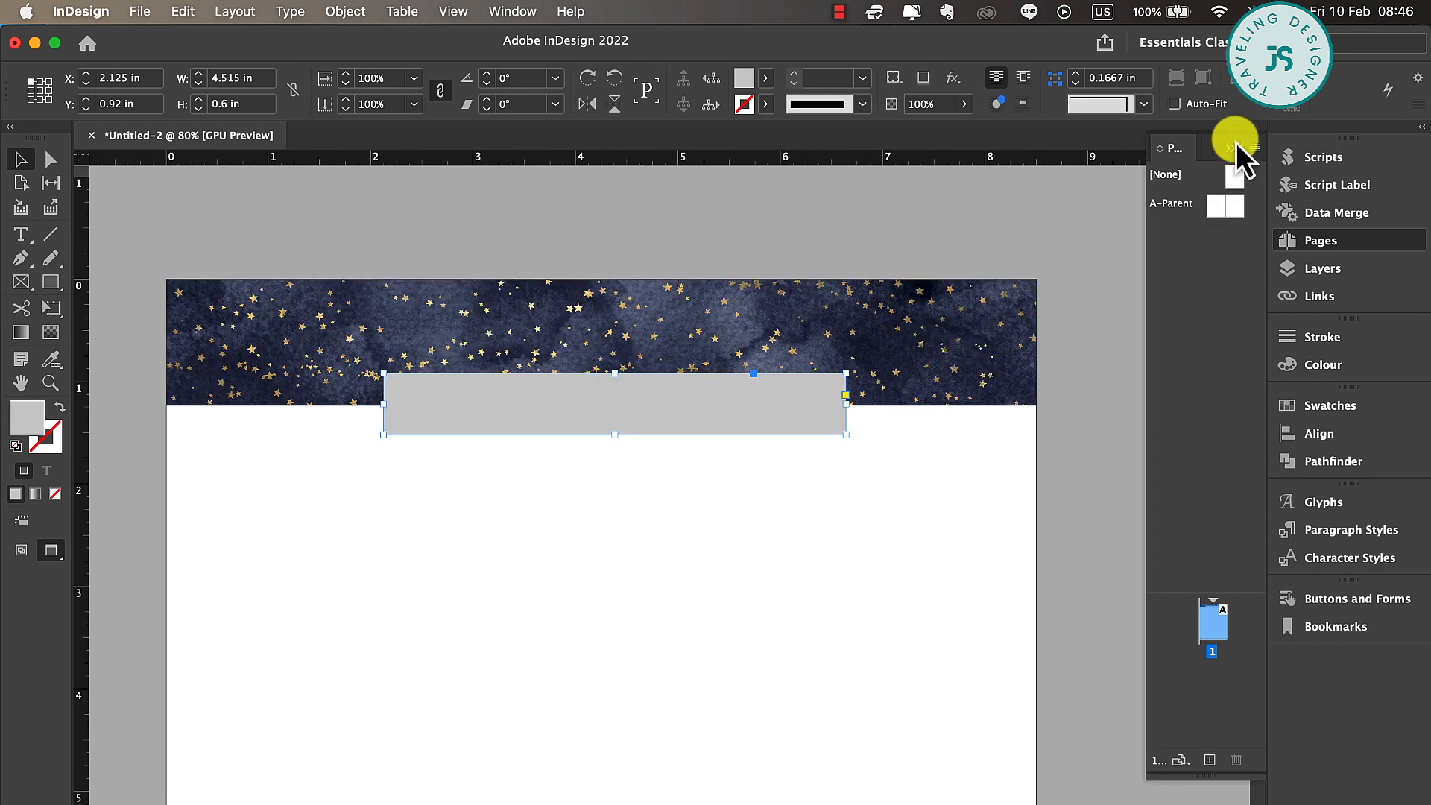
{"action": "left_click", "coordinate": [1233, 145]}
{"action": "scroll", "coordinate": [887, 630], "scroll_direction": "down", "scroll_amount": 3}
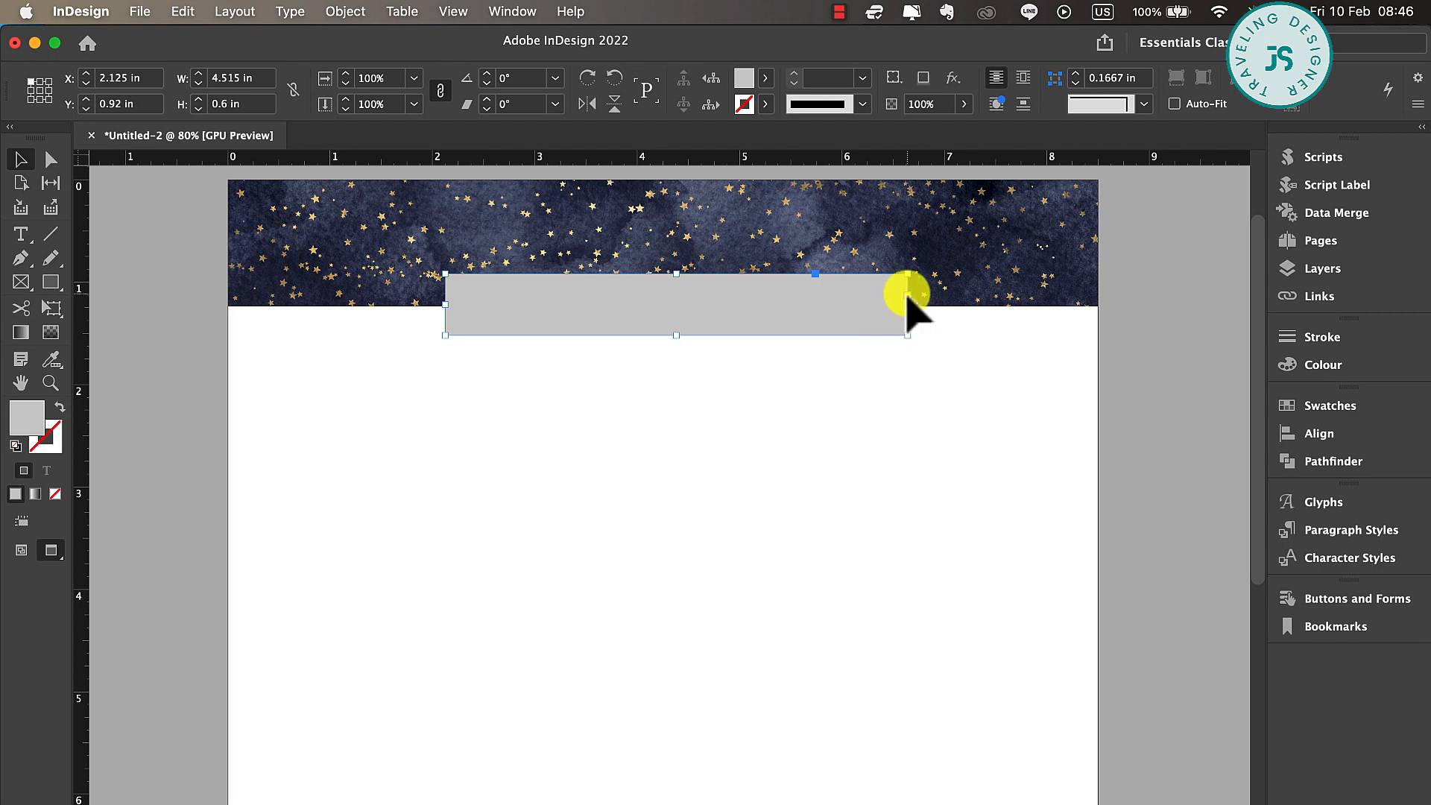
{"action": "left_click", "coordinate": [908, 275]}
{"action": "left_click_drag", "start_coordinate": [909, 277], "coordinate": [877, 280]}
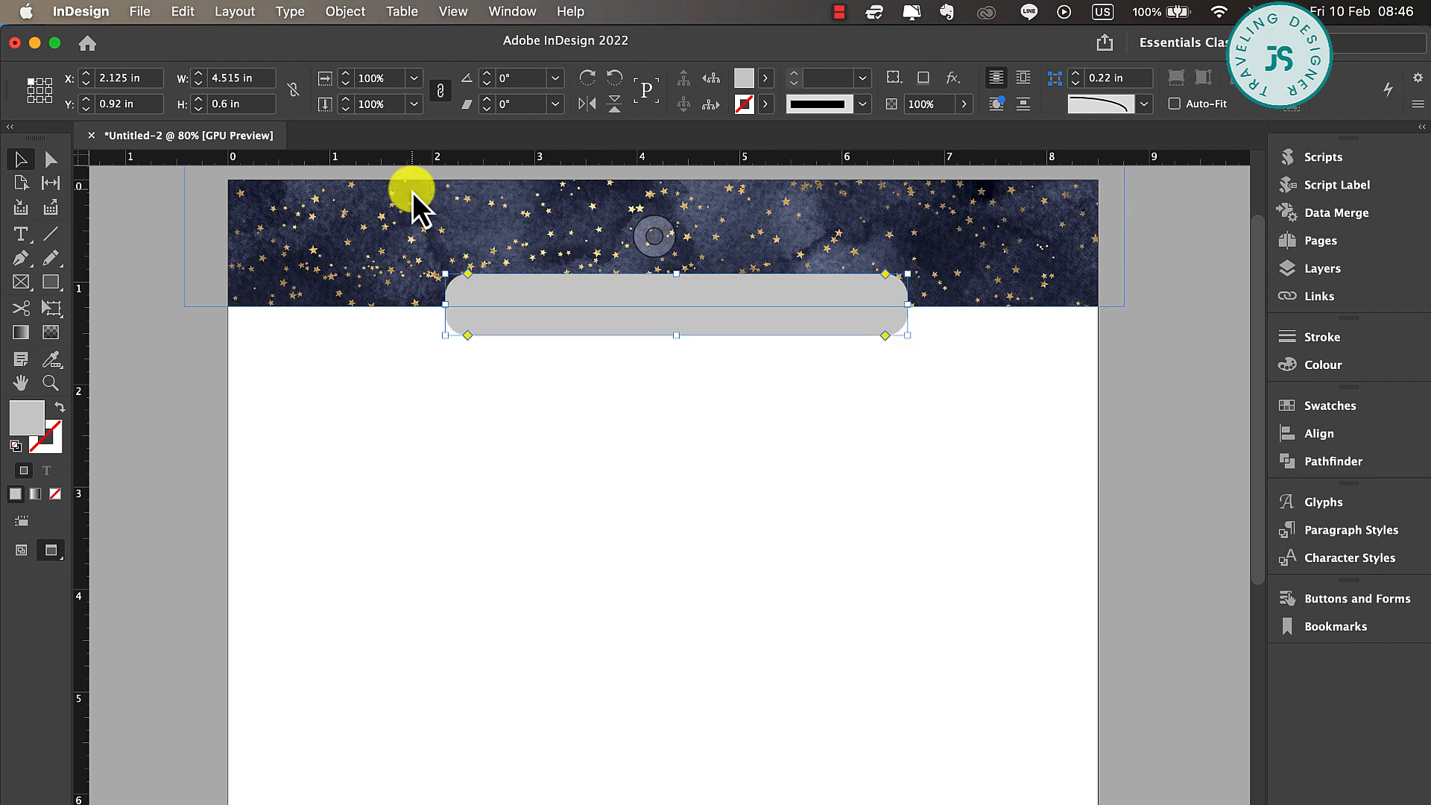
{"action": "left_click", "coordinate": [767, 456]}
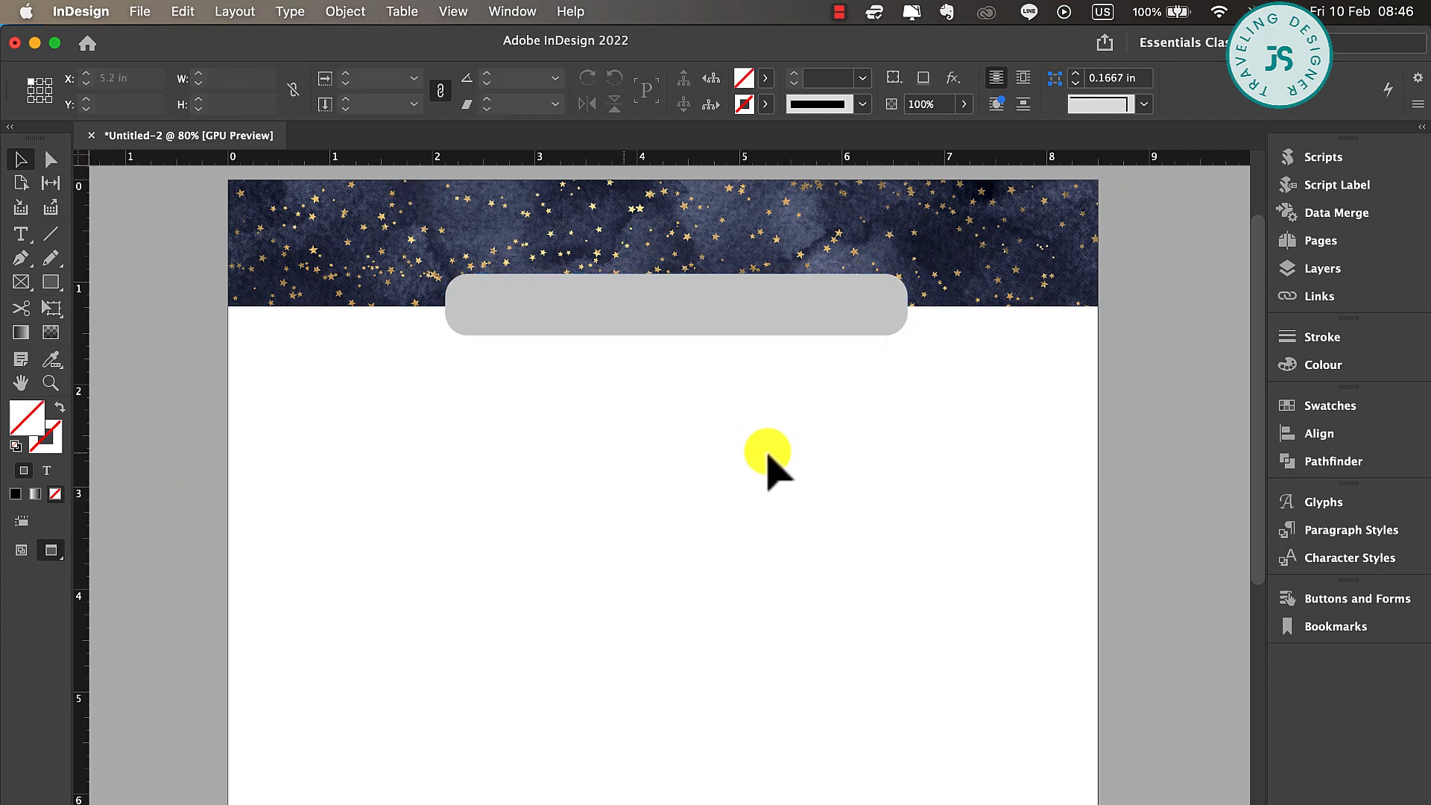
Add a text frame about 3.23 × 0.6 in below the grey rectangle with the centred title "Paid Bills Checklist"
{"action": "left_click", "coordinate": [822, 320]}
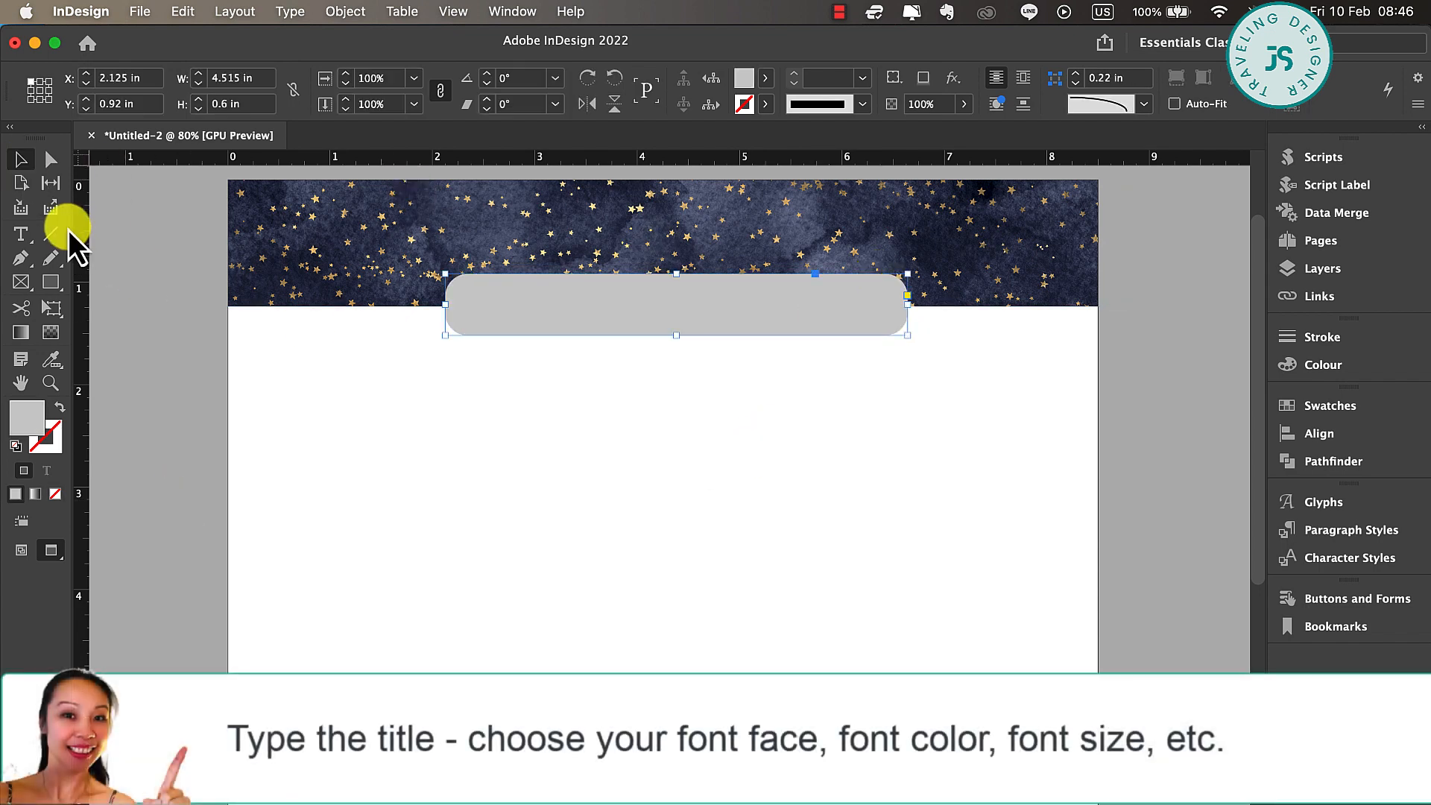
{"action": "left_click", "coordinate": [21, 234]}
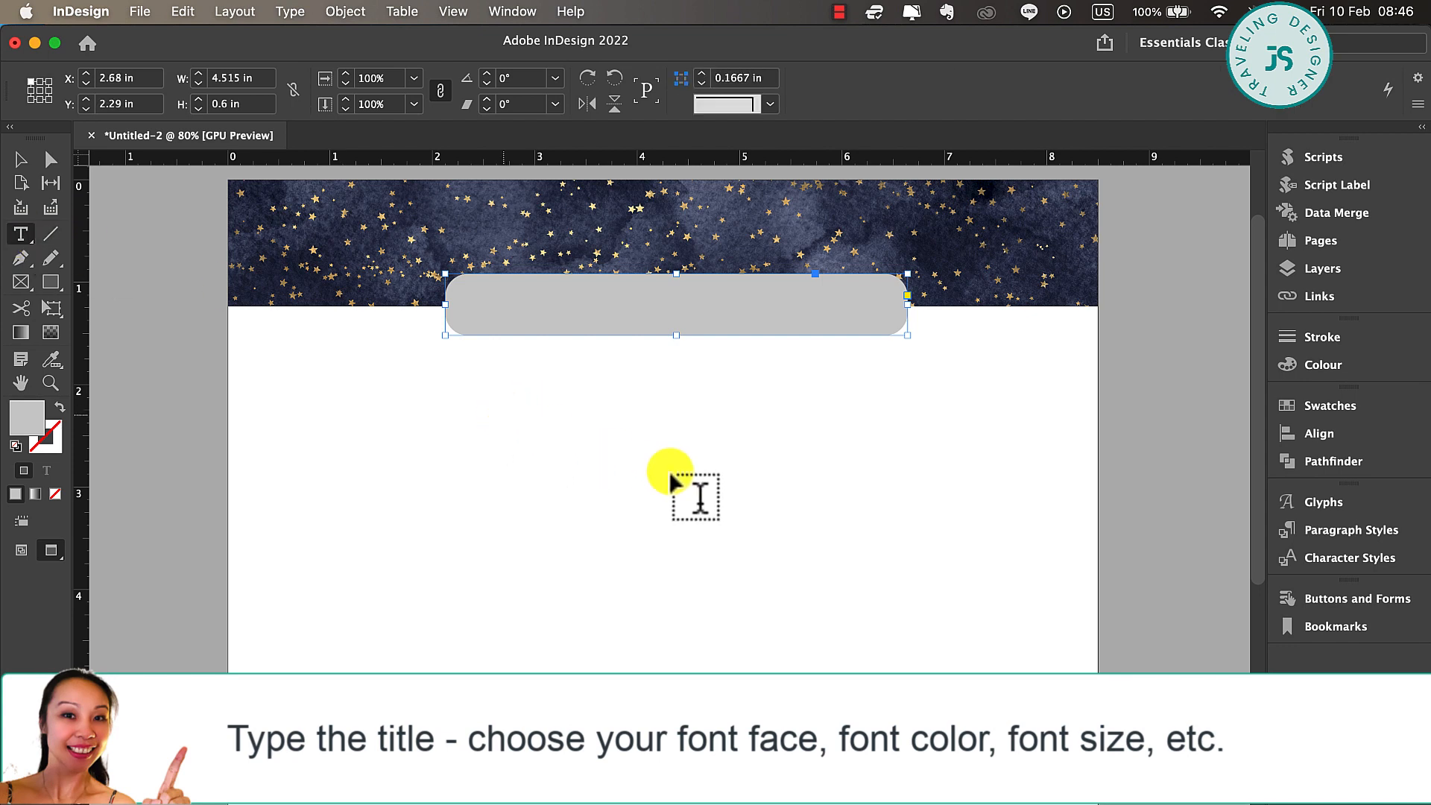
{"action": "left_click_drag", "start_coordinate": [489, 382], "coordinate": [821, 443]}
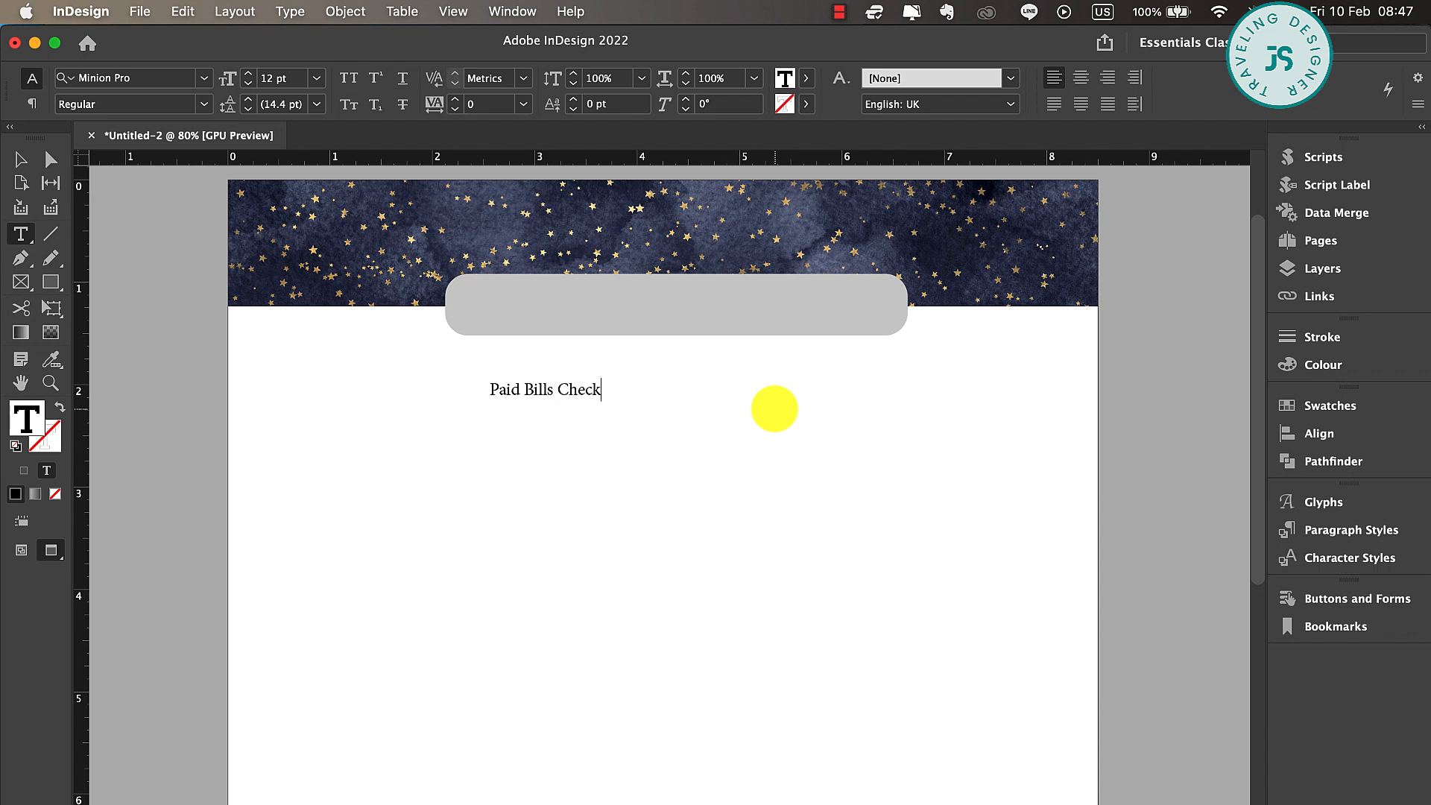
{"action": "key", "text": "super+a"}
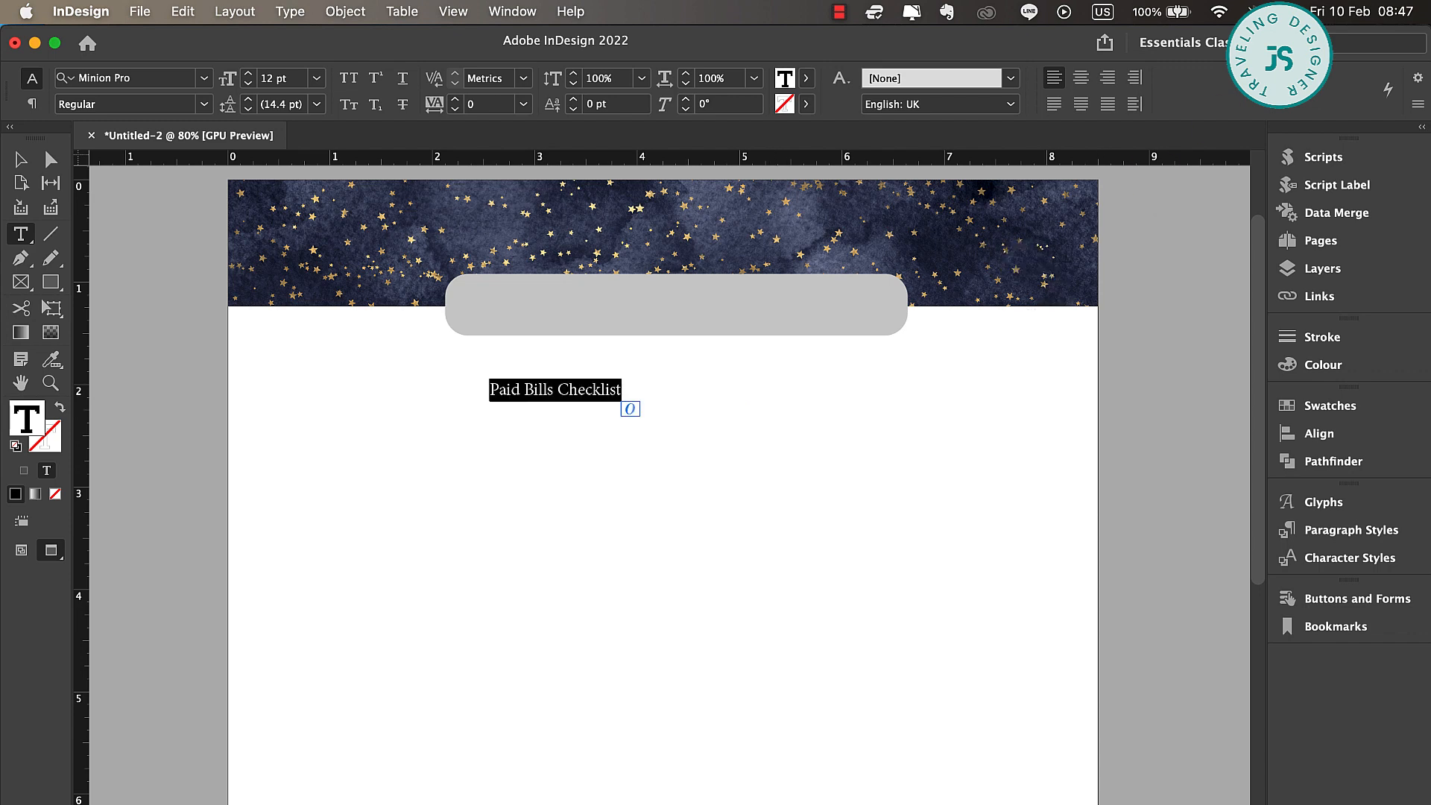
{"action": "left_click", "coordinate": [1080, 78]}
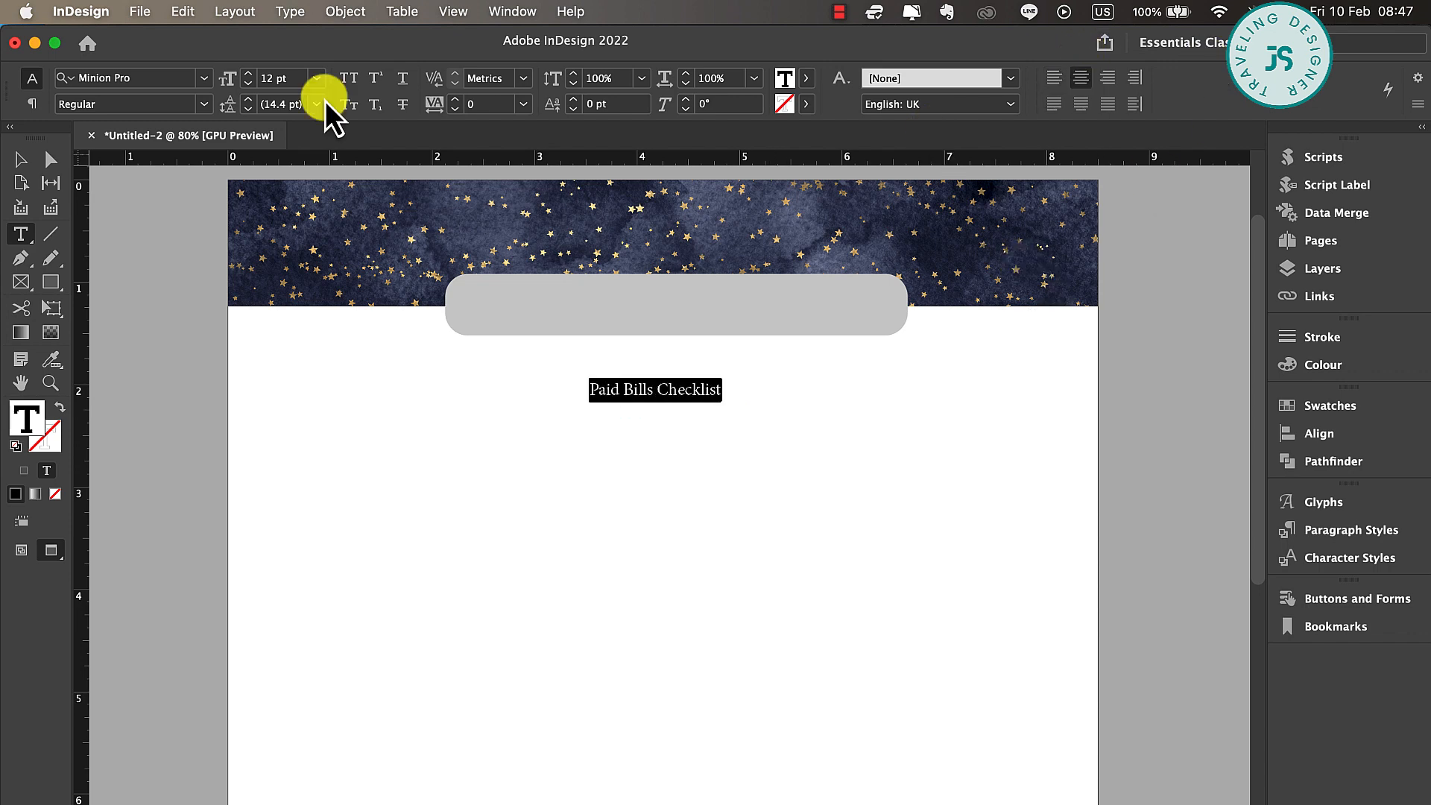
Set the title text to 21 pt in the Baby Girl Monoline font
{"action": "left_click", "coordinate": [249, 74]}
{"action": "left_click", "coordinate": [249, 74]}
{"action": "left_click", "coordinate": [249, 74]}
{"action": "left_click", "coordinate": [249, 74]}
{"action": "left_click", "coordinate": [249, 73]}
{"action": "left_click", "coordinate": [249, 74]}
{"action": "left_click", "coordinate": [249, 73]}
{"action": "left_click", "coordinate": [249, 73]}
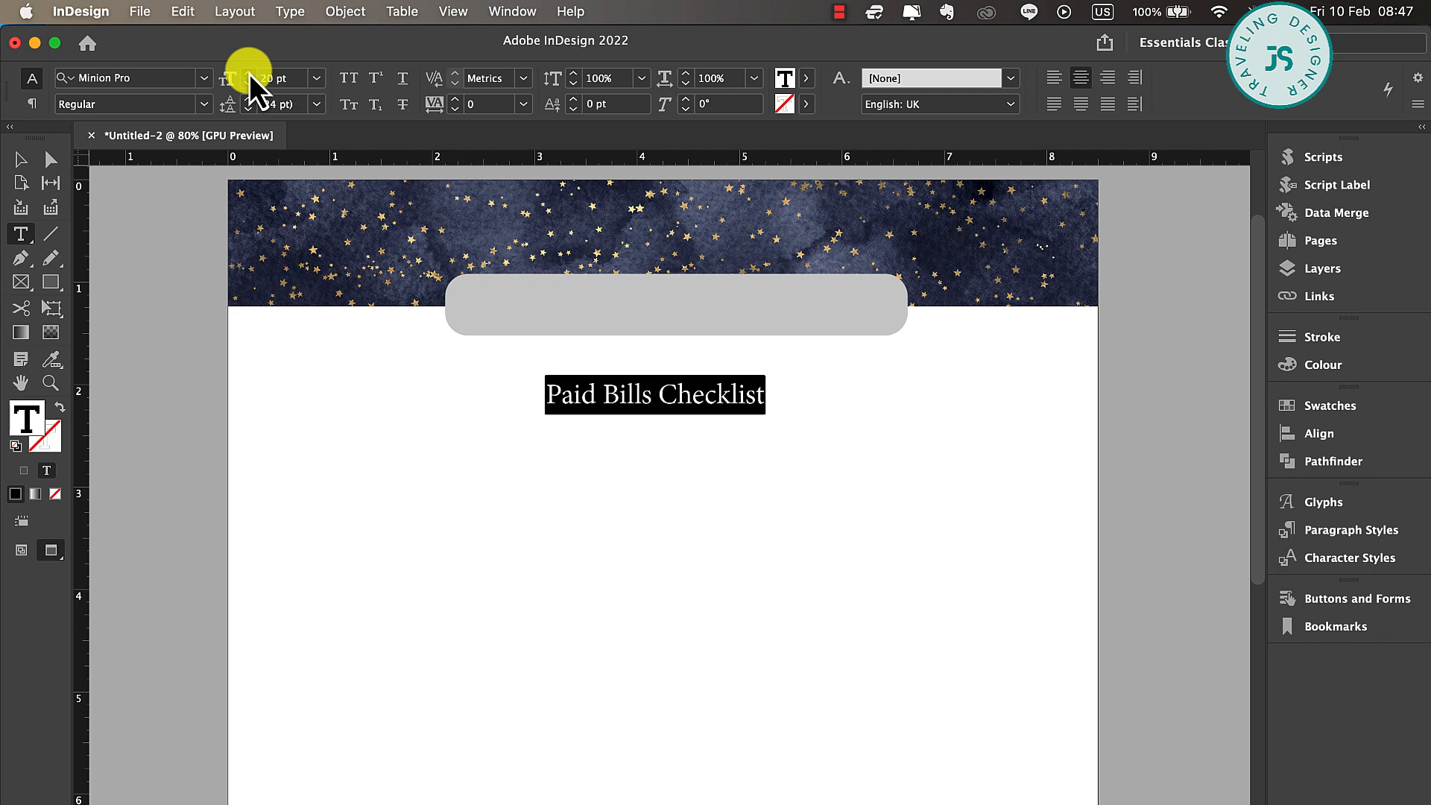
{"action": "left_click", "coordinate": [249, 74]}
{"action": "left_click", "coordinate": [164, 82]}
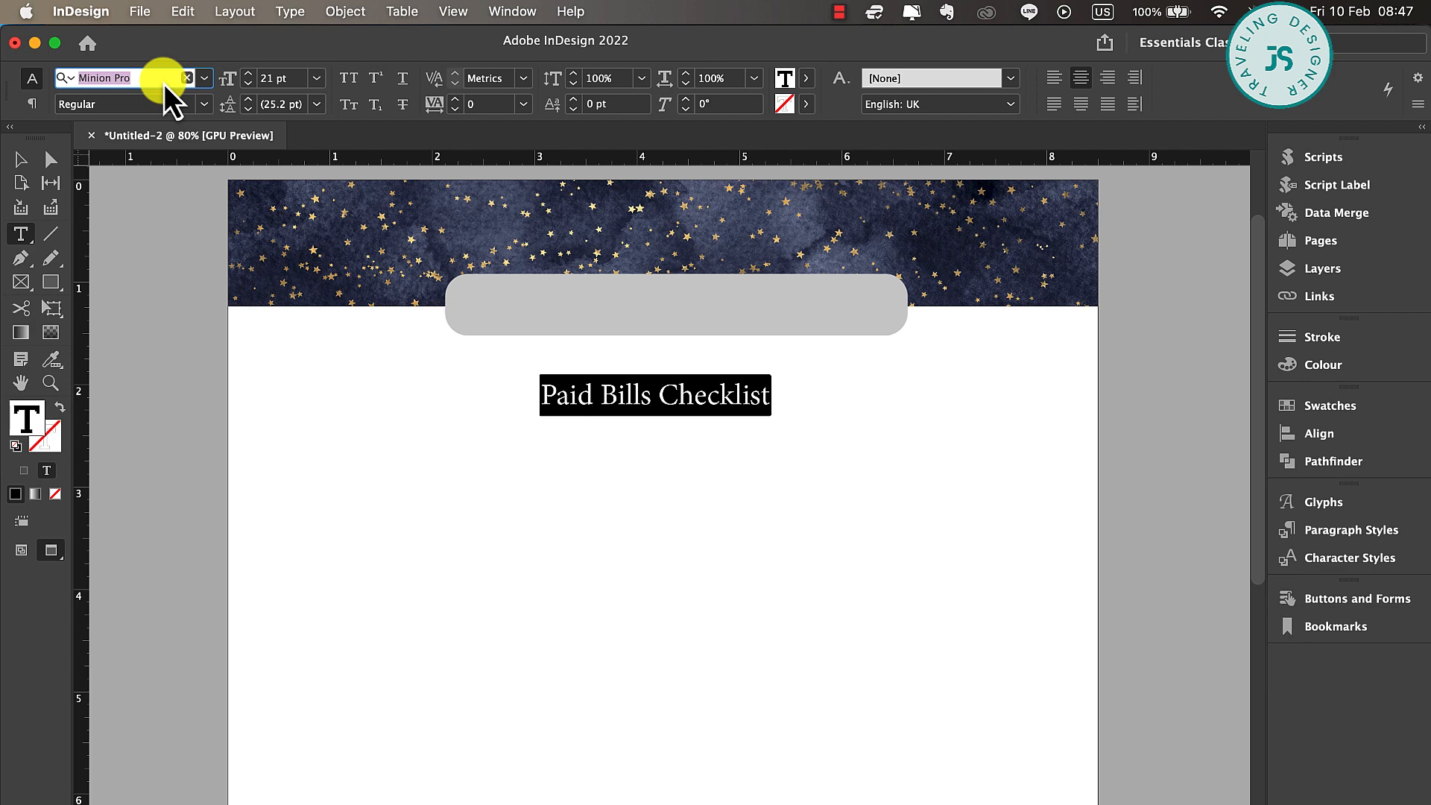
{"action": "type", "text": "b"}
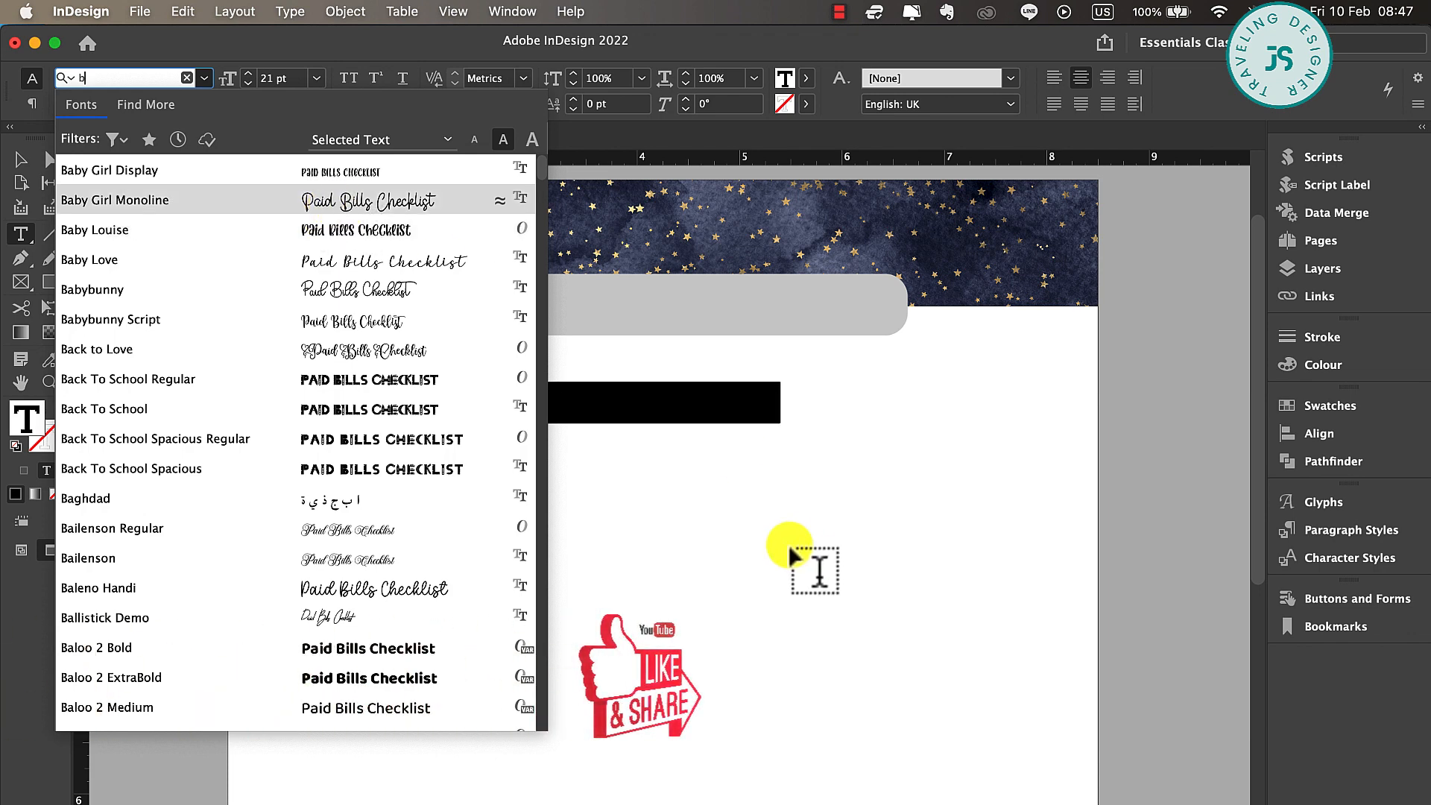
{"action": "key", "text": "Return"}
Centre the title on the grey rounded rectangle and fit the text frame's height to its content
{"action": "left_click", "coordinate": [21, 159]}
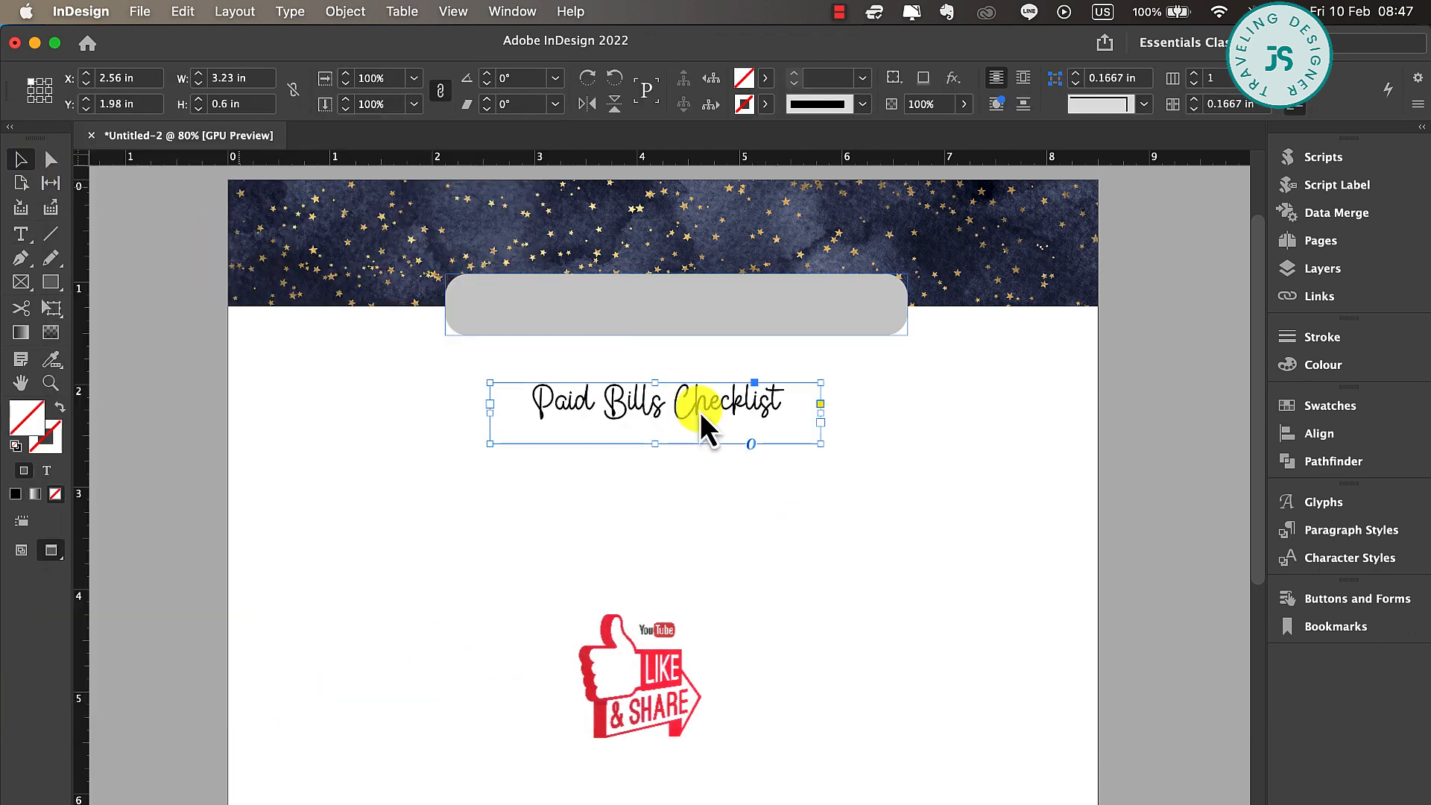
{"action": "left_click_drag", "start_coordinate": [727, 412], "coordinate": [751, 310]}
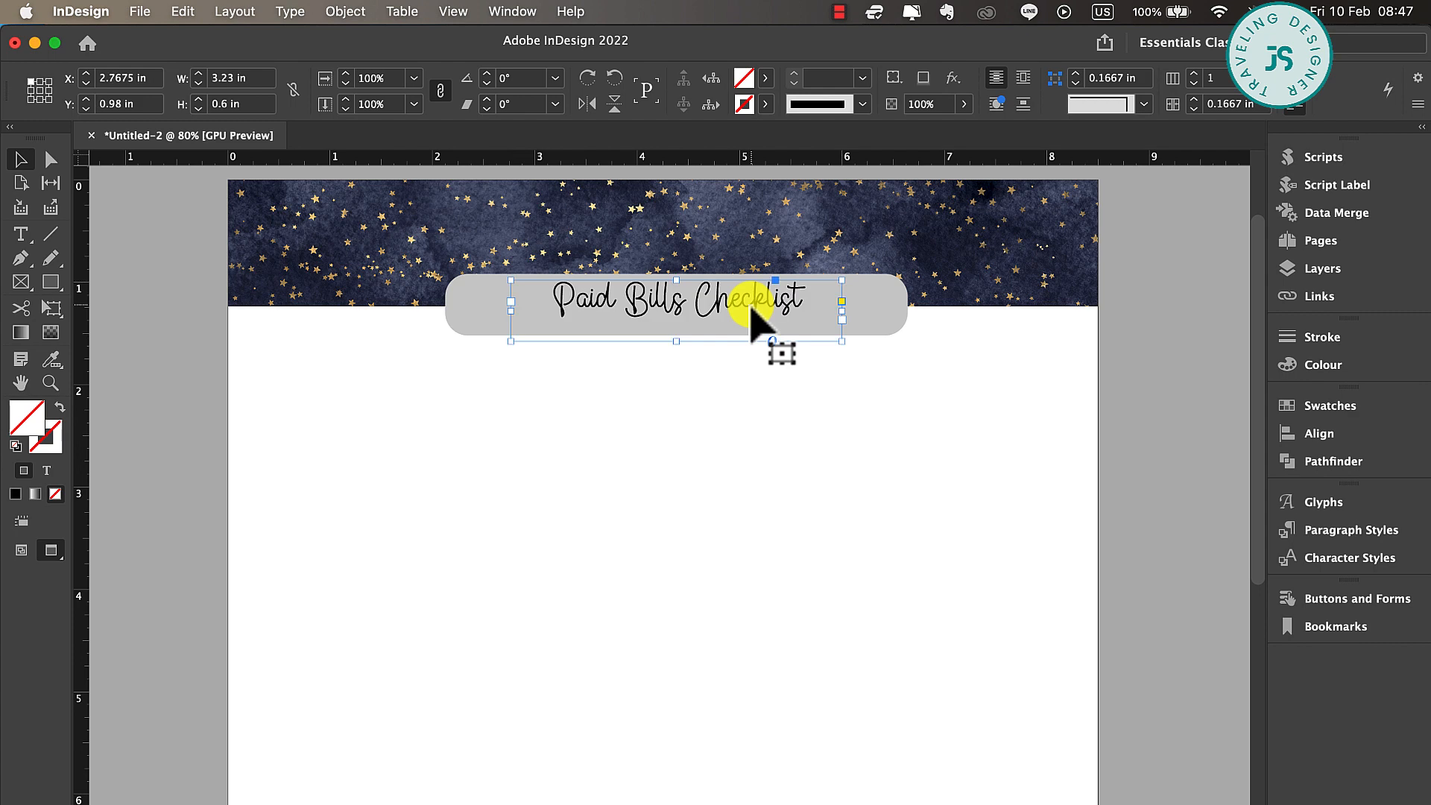
{"action": "key", "text": "Down"}
{"action": "key", "text": "Down"}
{"action": "key", "text": "Down"}
{"action": "key", "text": "Down"}
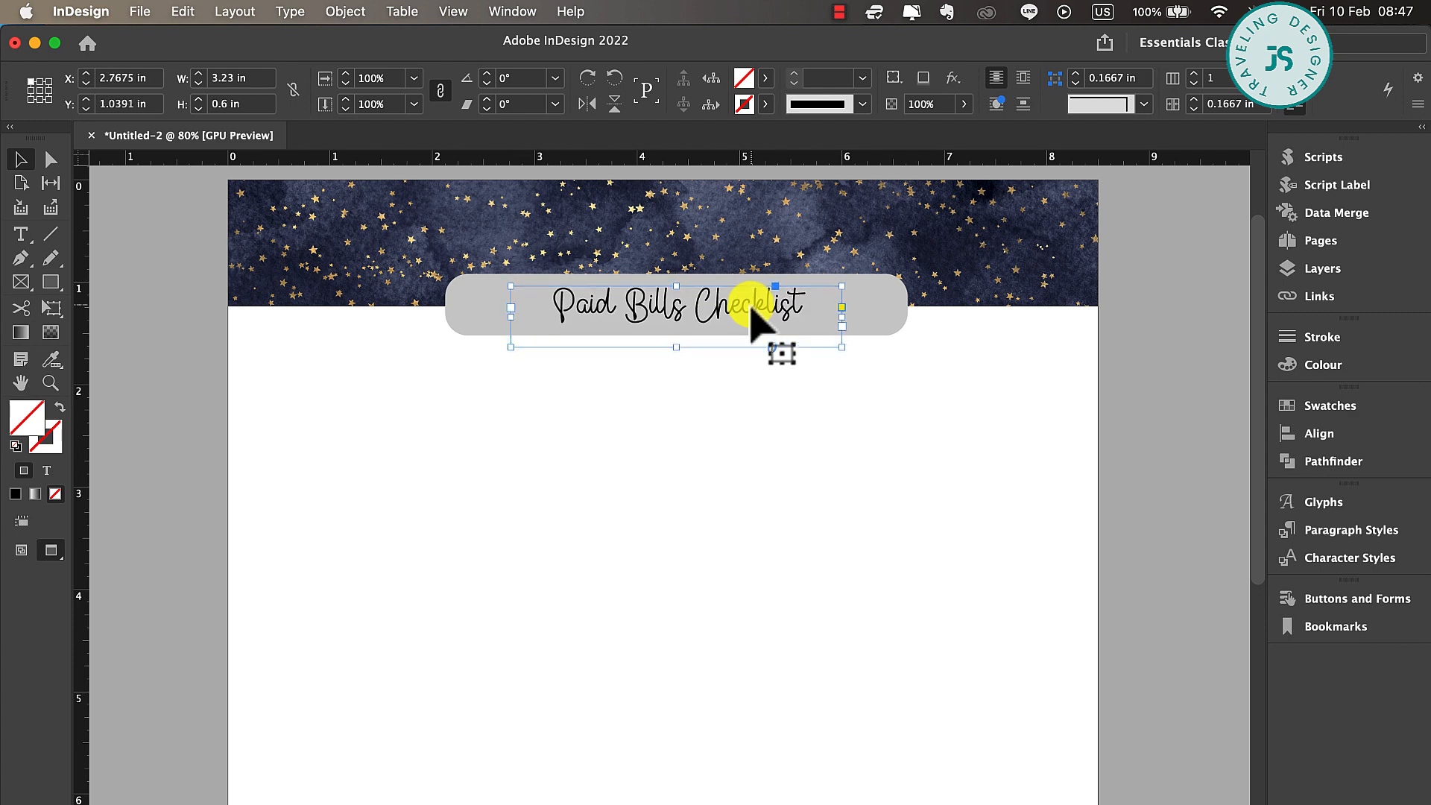
{"action": "double_click", "coordinate": [676, 348]}
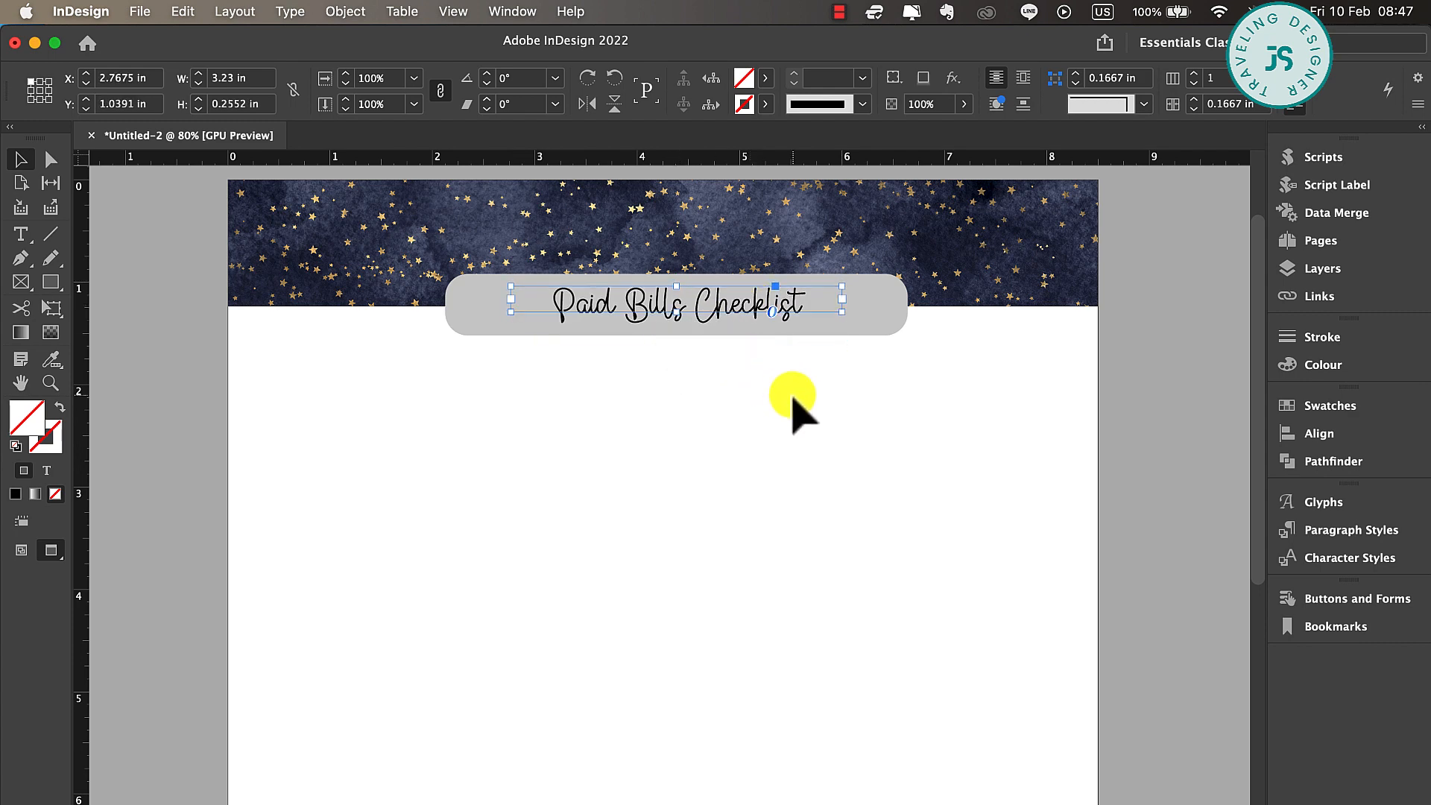
{"action": "left_click", "coordinate": [861, 407]}
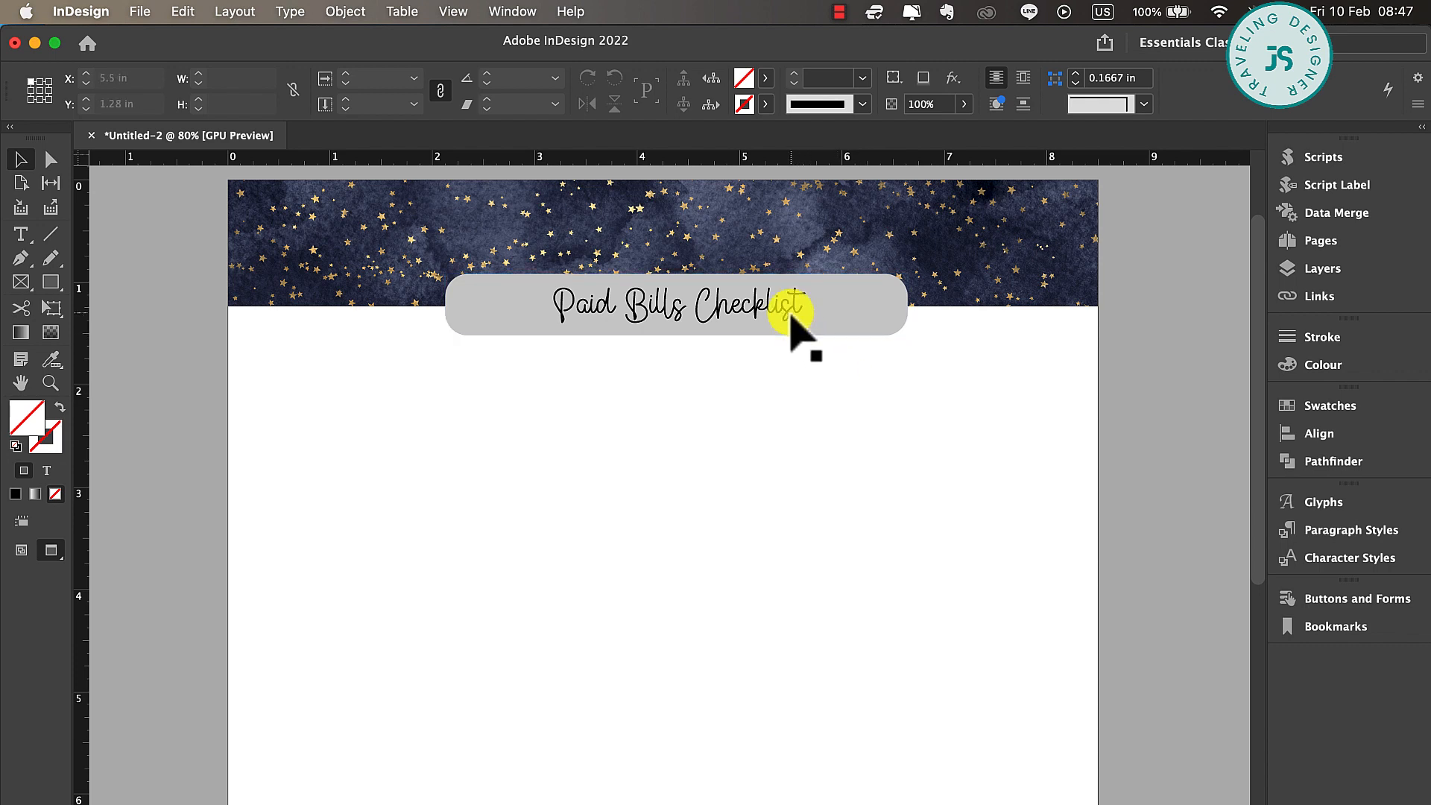
Switch the page from Preview to Normal screen mode to show the margin guides
{"action": "scroll", "coordinate": [847, 470], "scroll_direction": "down", "scroll_amount": 3}
{"action": "scroll", "coordinate": [850, 477], "scroll_direction": "right", "scroll_amount": 1}
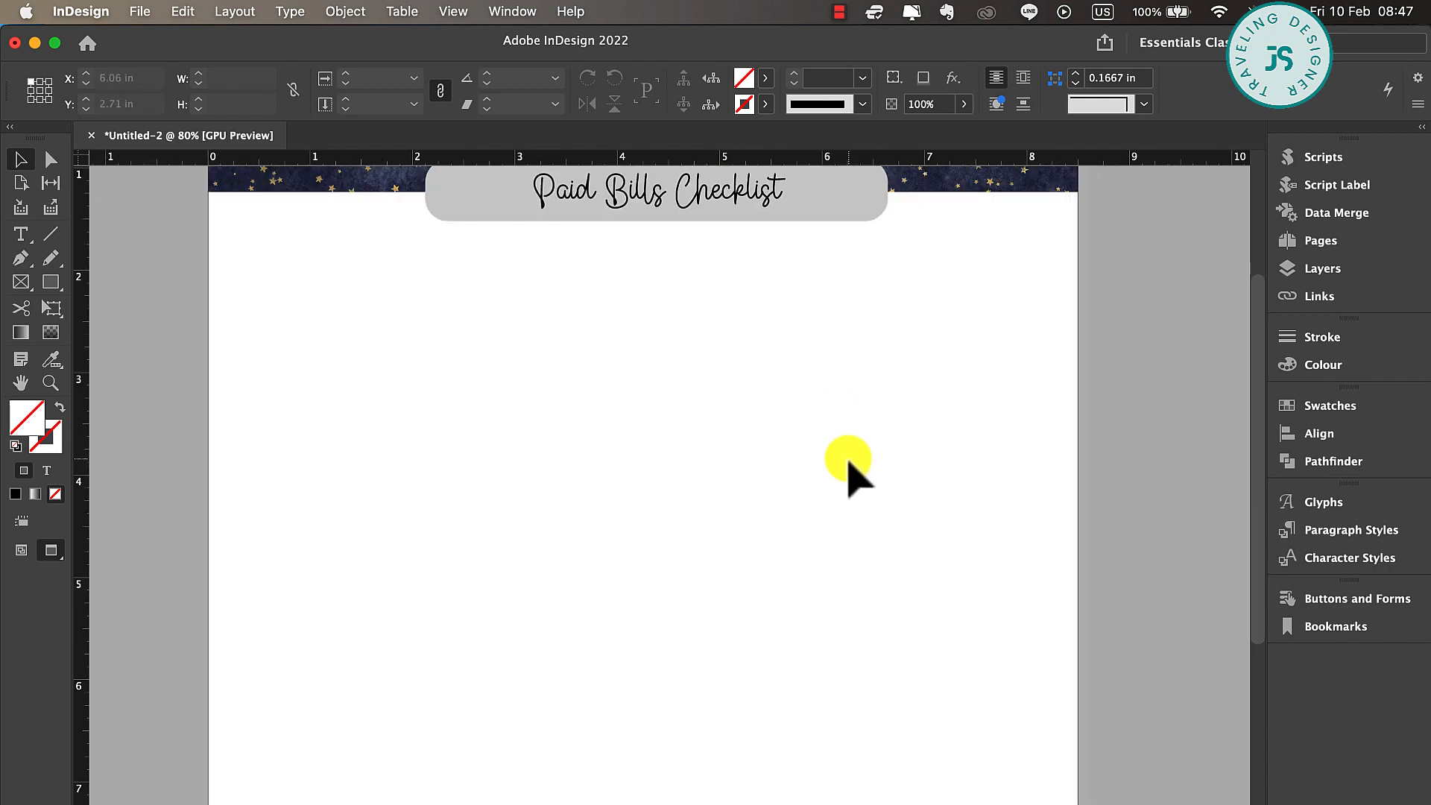
{"action": "key", "text": "w"}
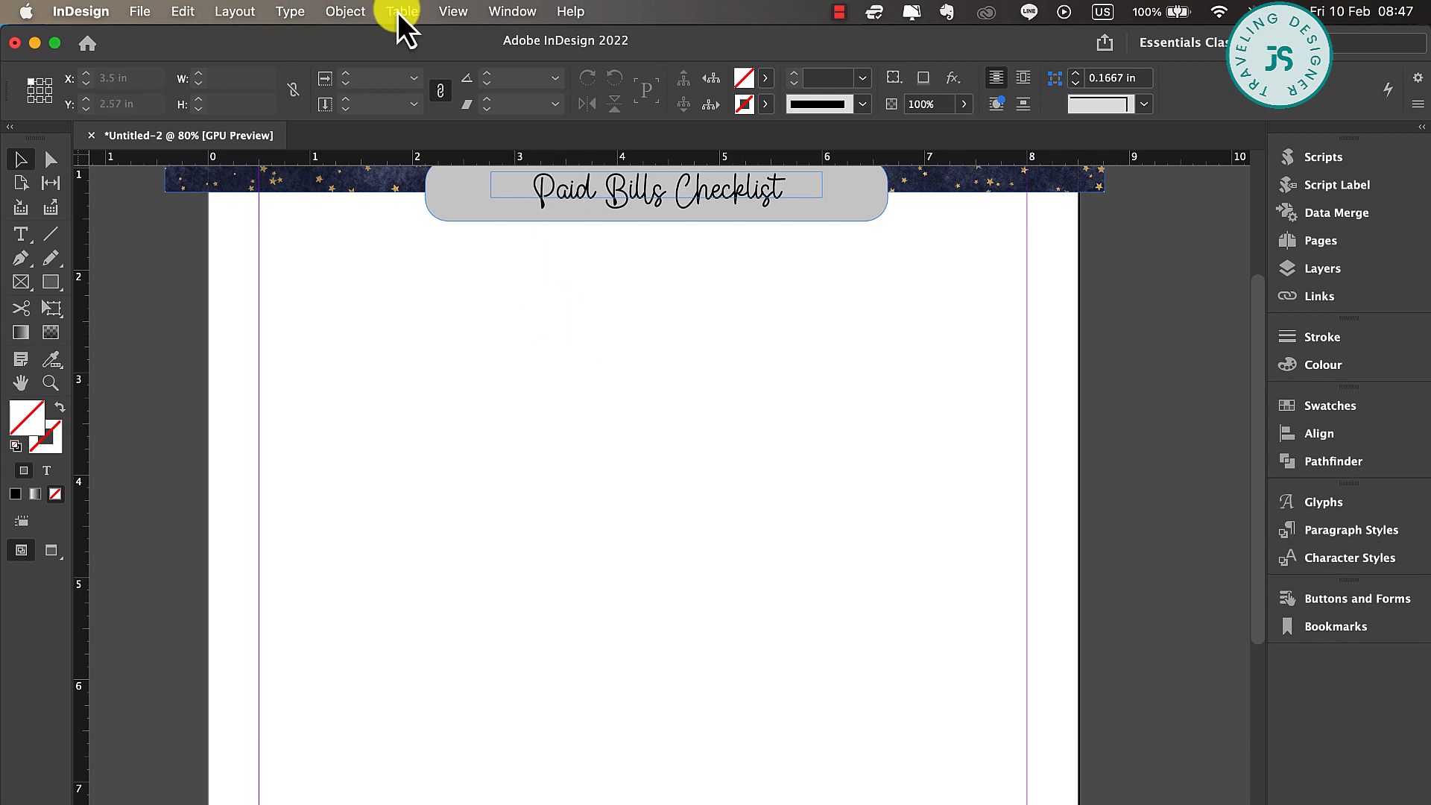
{"action": "left_click", "coordinate": [451, 12]}
{"action": "key", "text": "Escape"}
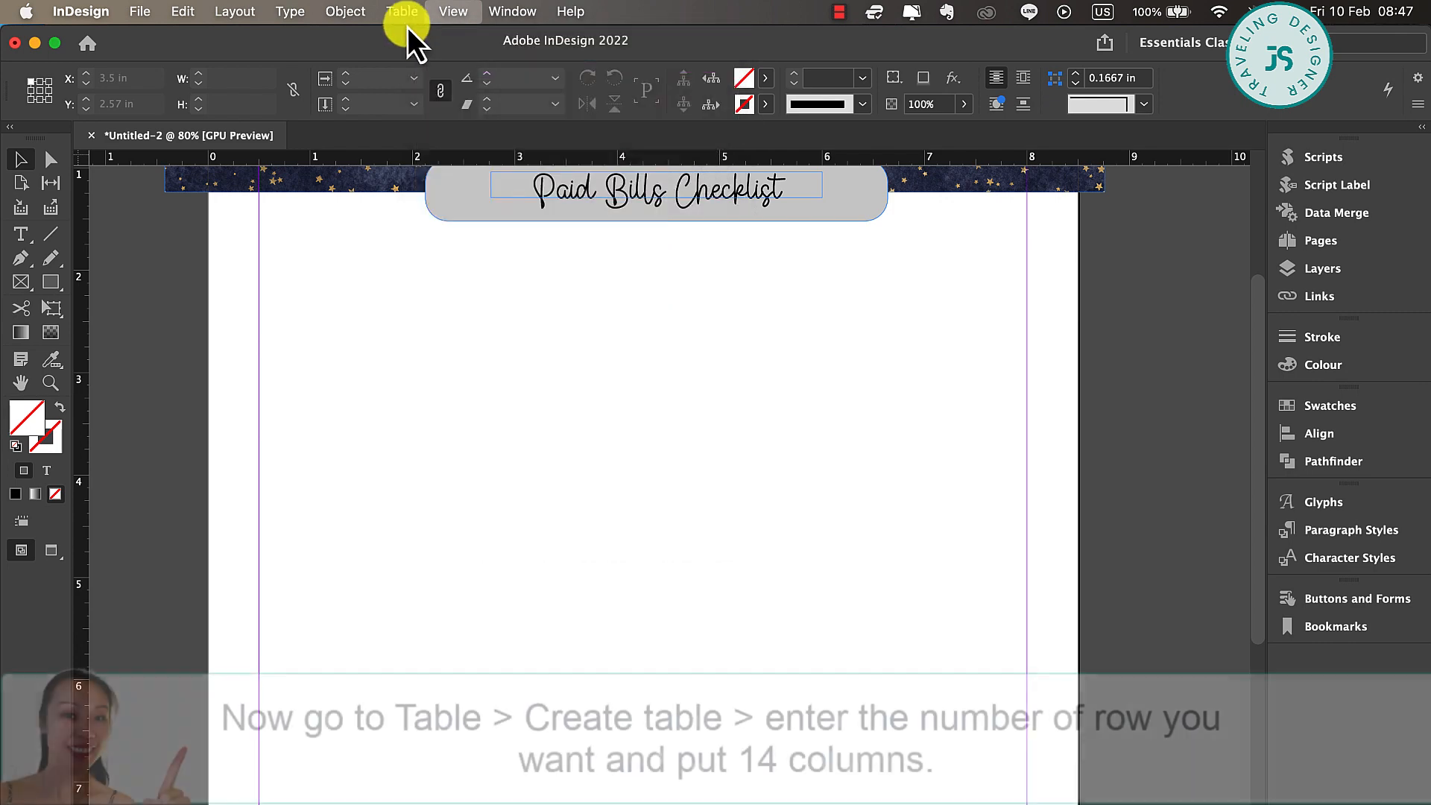
Create a table with 20 body rows and 14 columns, spanning the side margins below the title
{"action": "left_click", "coordinate": [404, 12]}
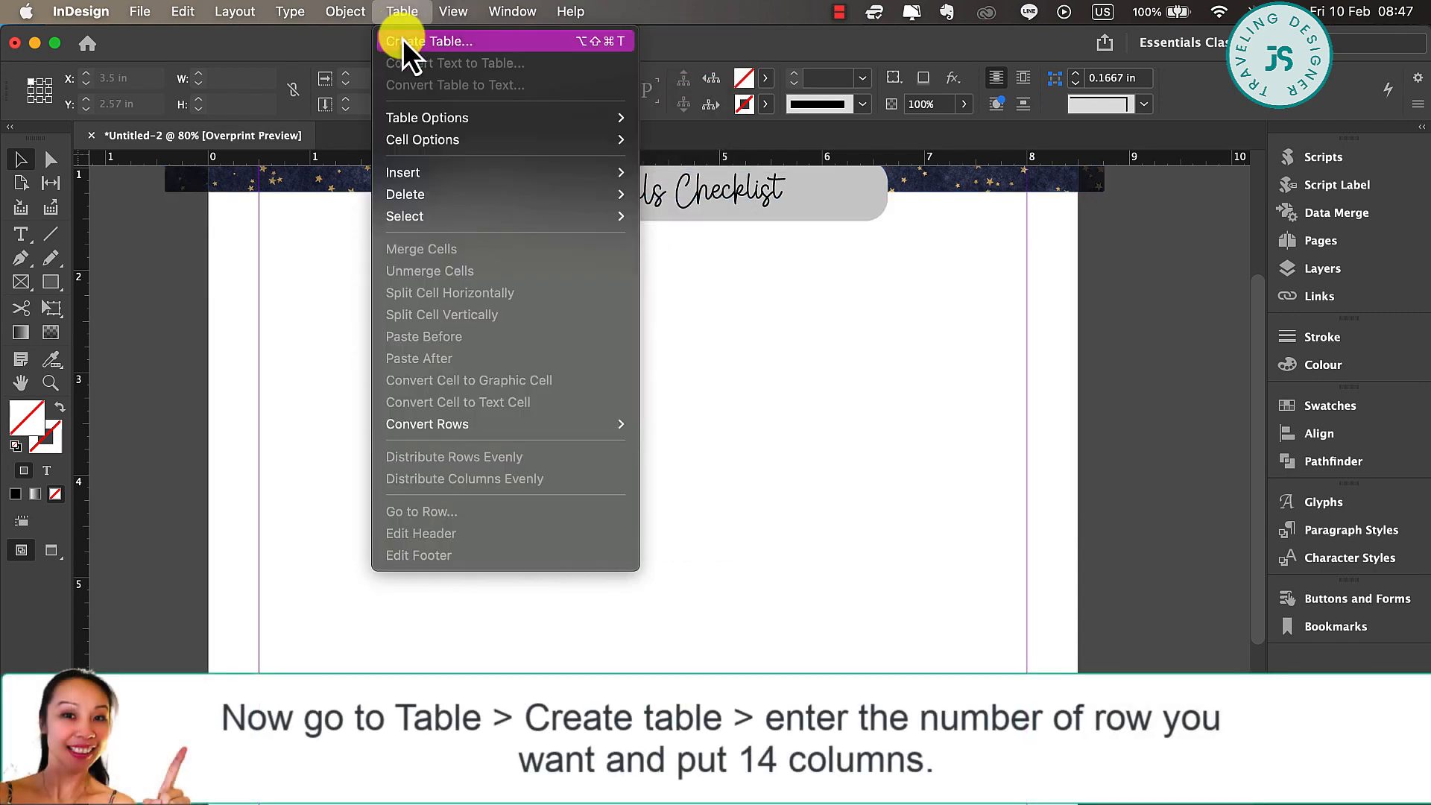
{"action": "left_click", "coordinate": [404, 43]}
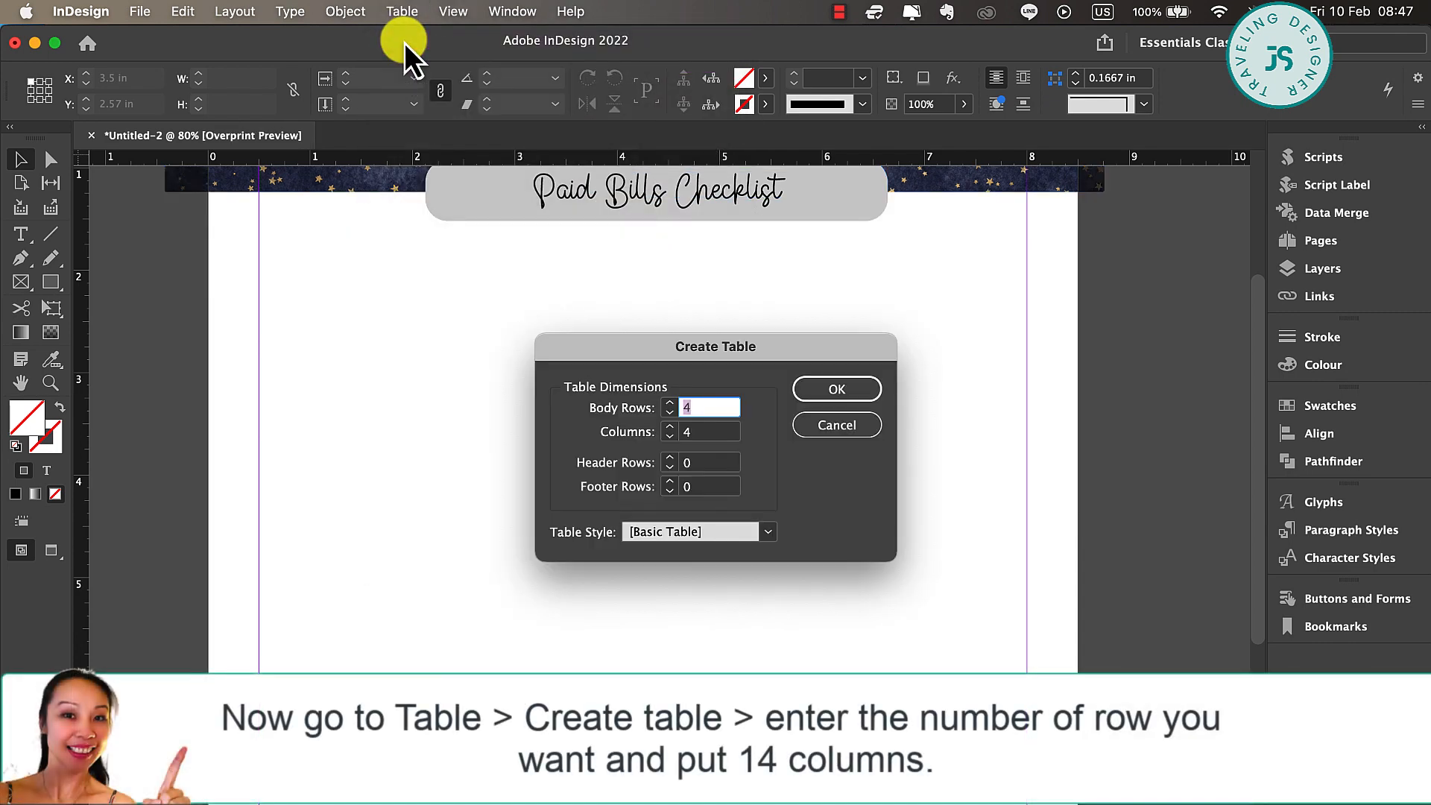
{"action": "type", "text": "20"}
{"action": "key", "text": "Tab"}
{"action": "type", "text": "14"}
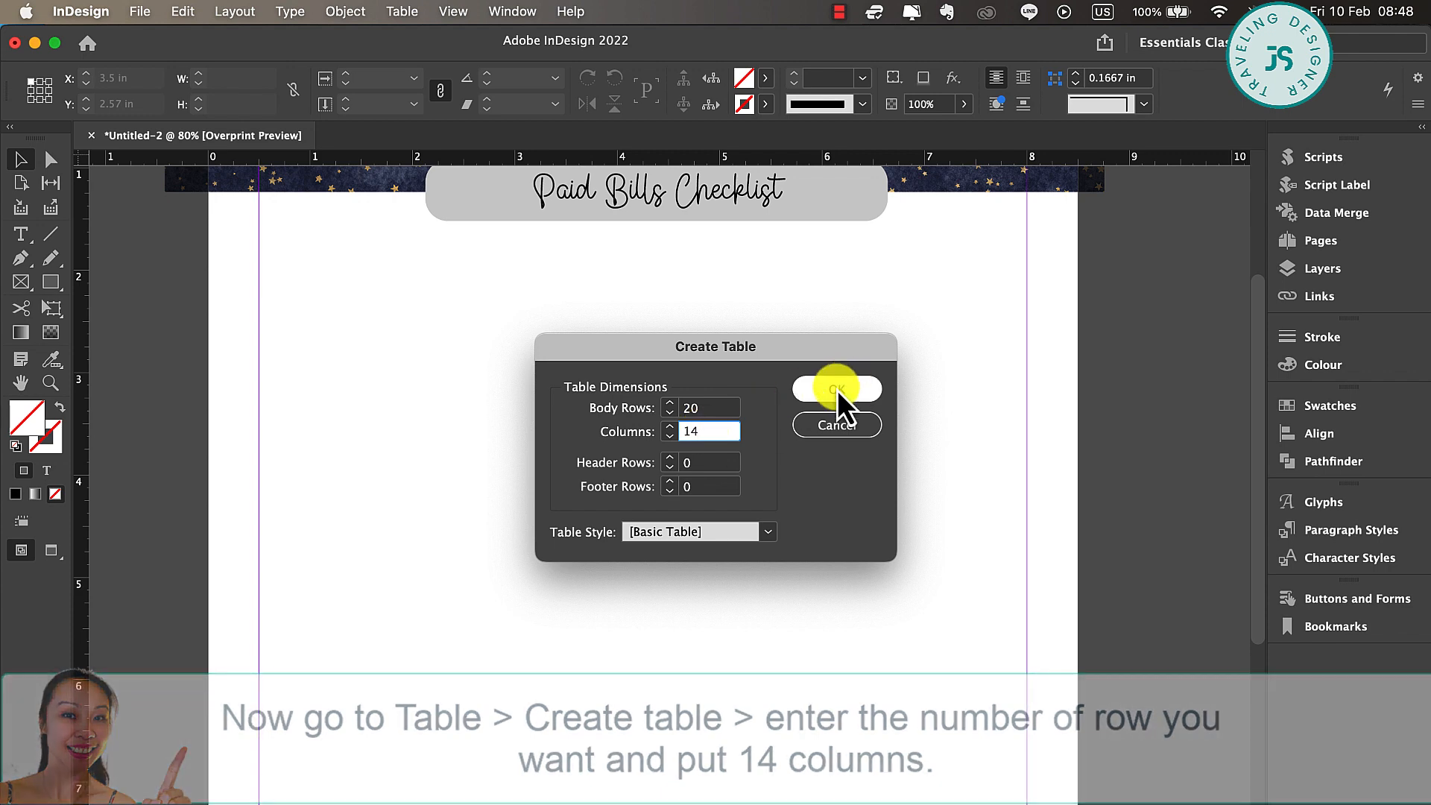
{"action": "left_click", "coordinate": [836, 389]}
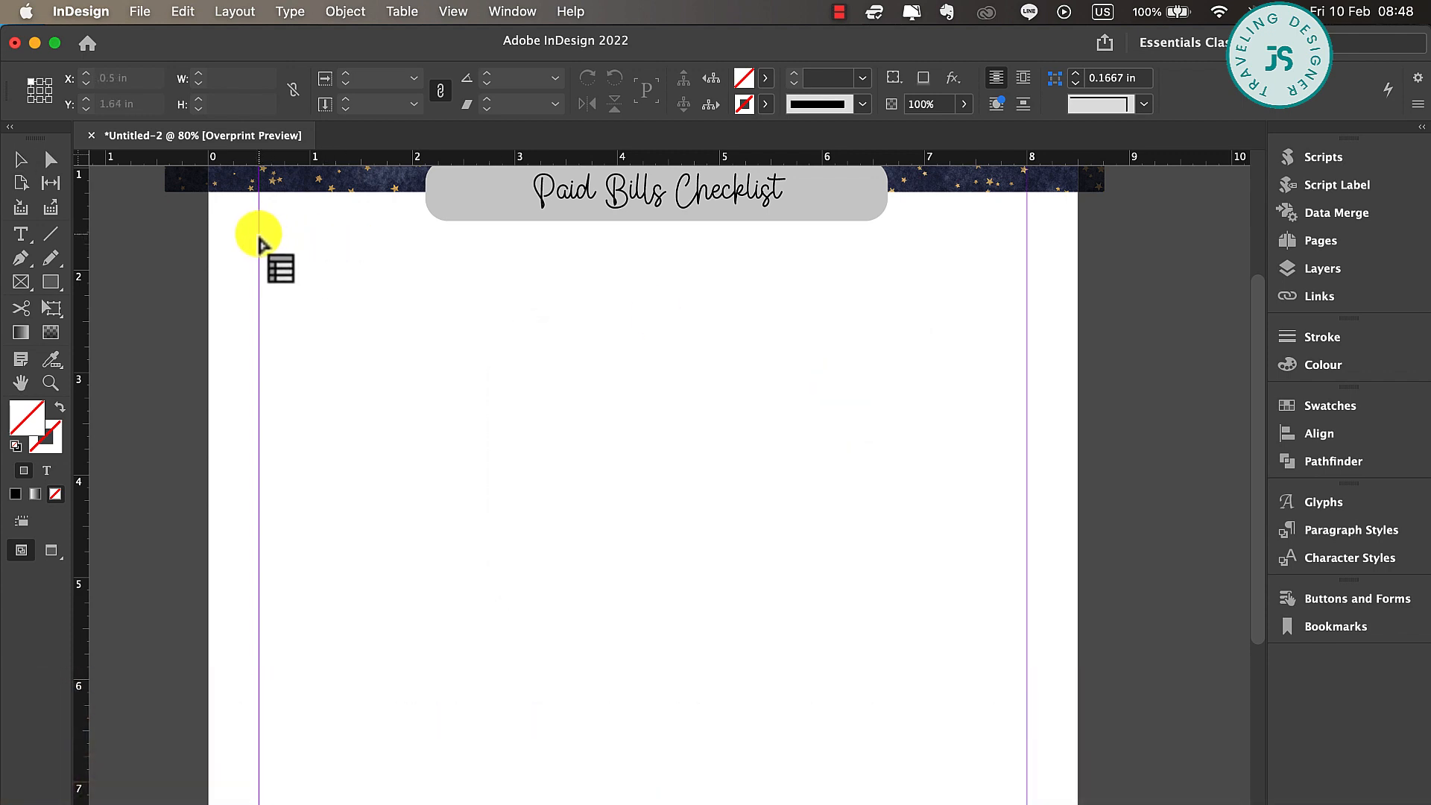
{"action": "left_click_drag", "start_coordinate": [259, 235], "coordinate": [1025, 804]}
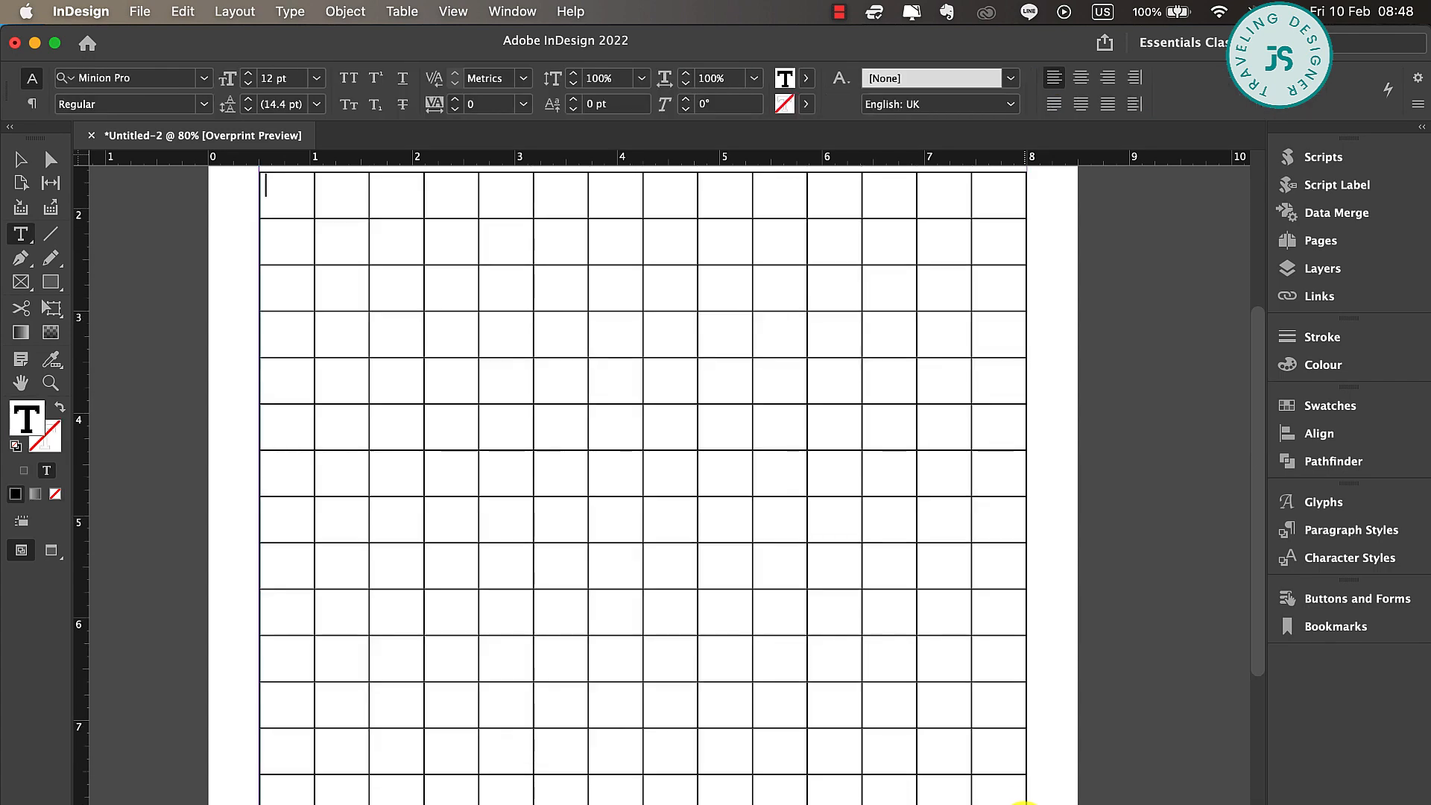
Sample a colour theme from the starry banner with the Colour Theme tool and add the whole theme to the swatches
{"action": "scroll", "coordinate": [1025, 801], "scroll_direction": "up", "scroll_amount": 10}
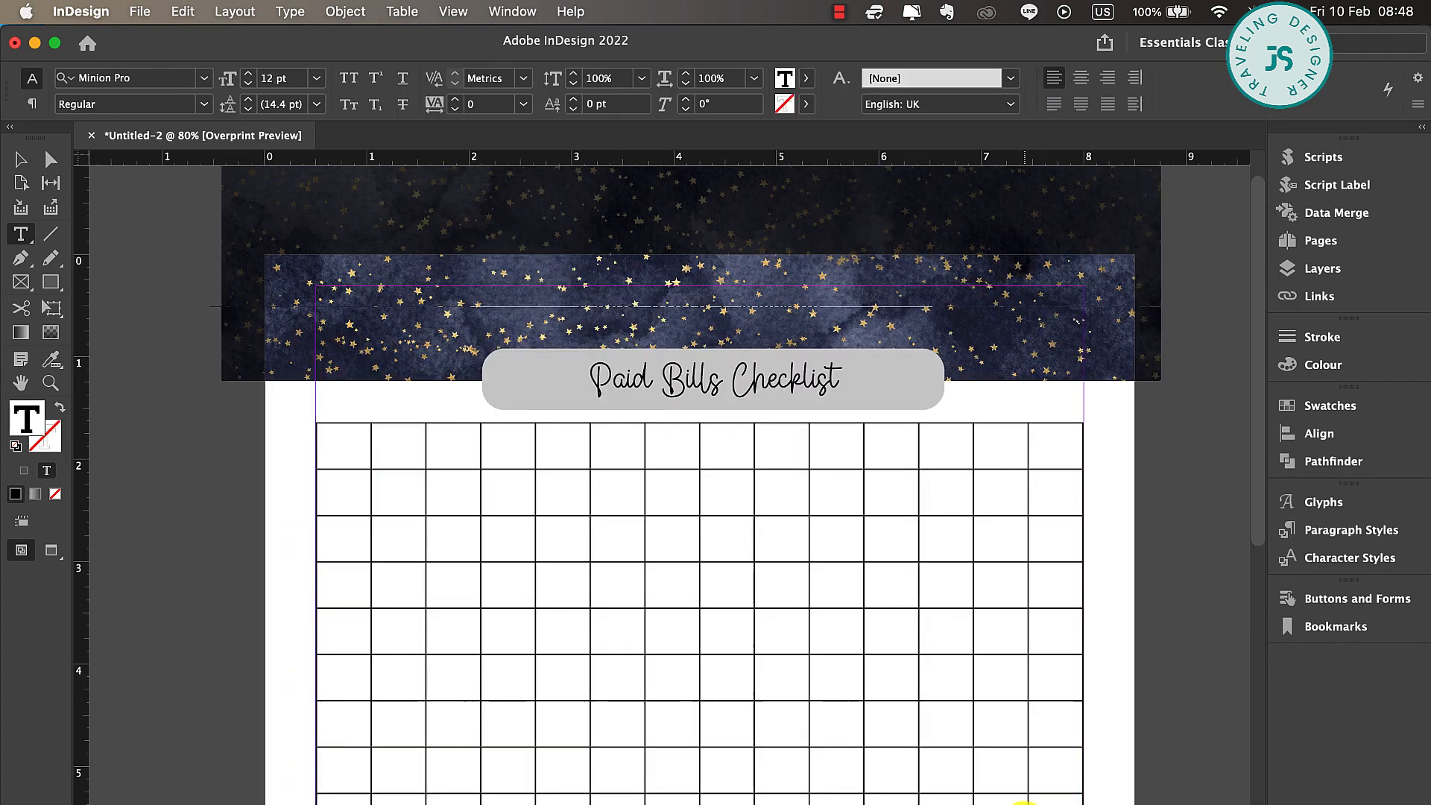
{"action": "scroll", "coordinate": [481, 429], "scroll_direction": "left", "scroll_amount": 2}
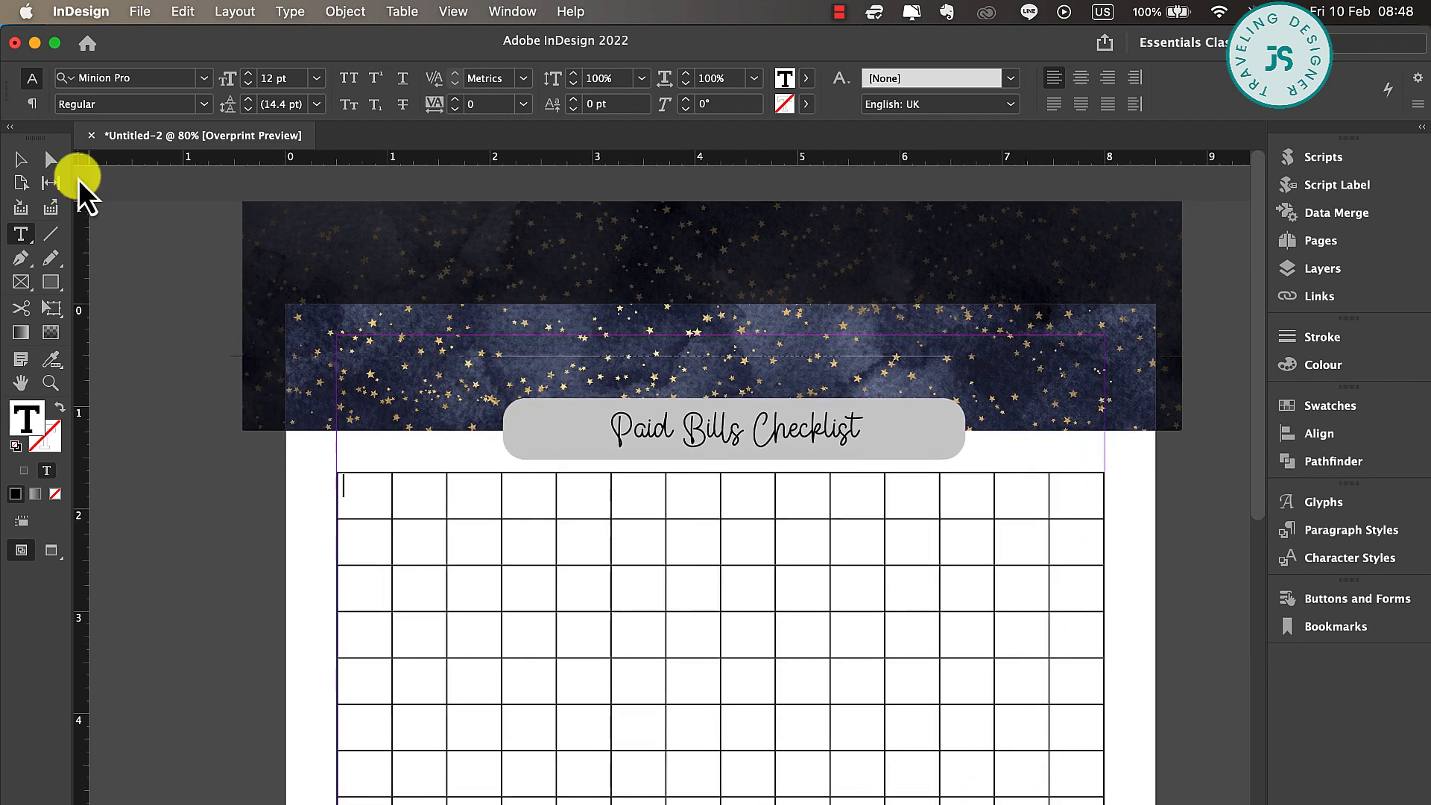
{"action": "left_click", "coordinate": [21, 159]}
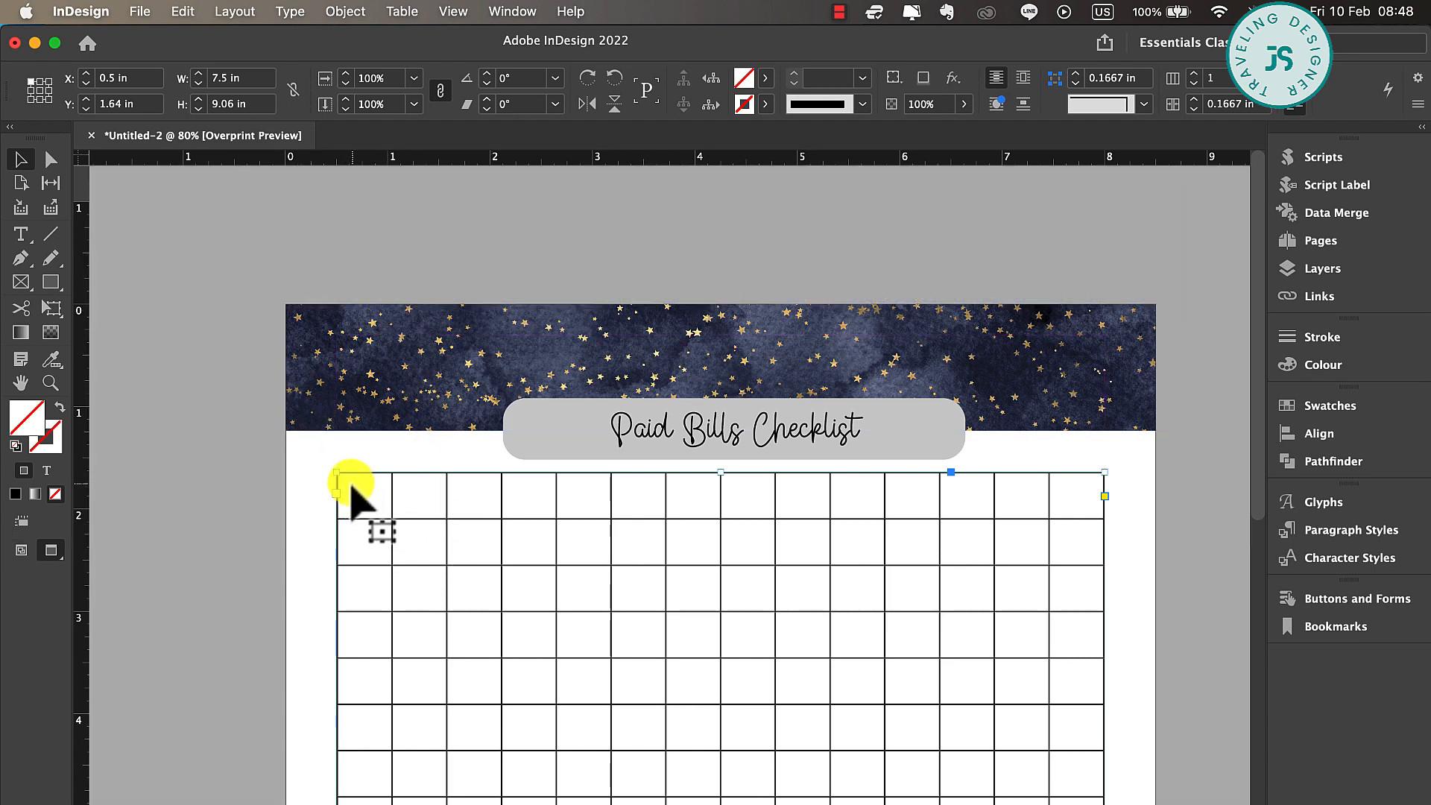
{"action": "left_click", "coordinate": [47, 364]}
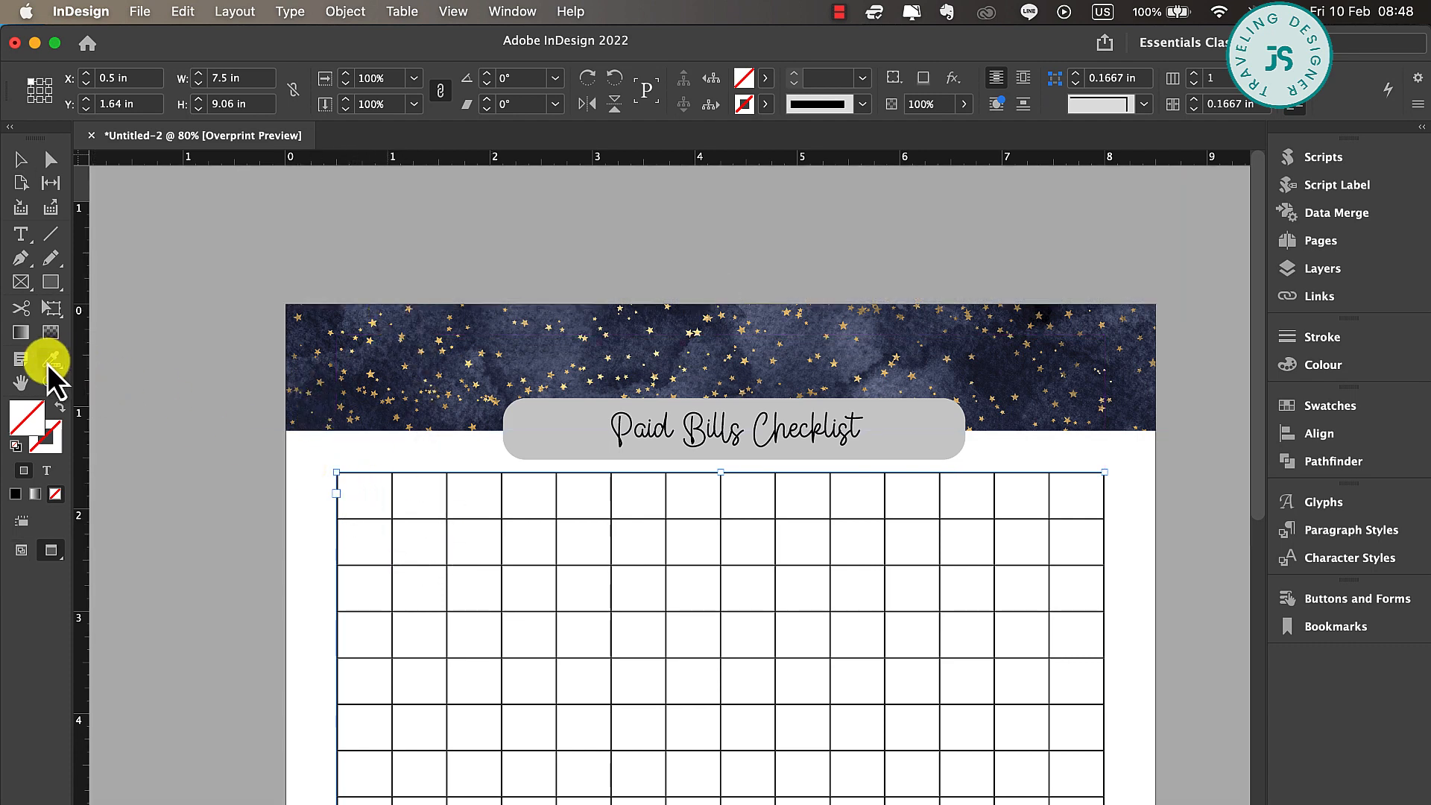
{"action": "left_click", "coordinate": [314, 330]}
{"action": "left_click_drag", "start_coordinate": [113, 804], "coordinate": [173, 531]}
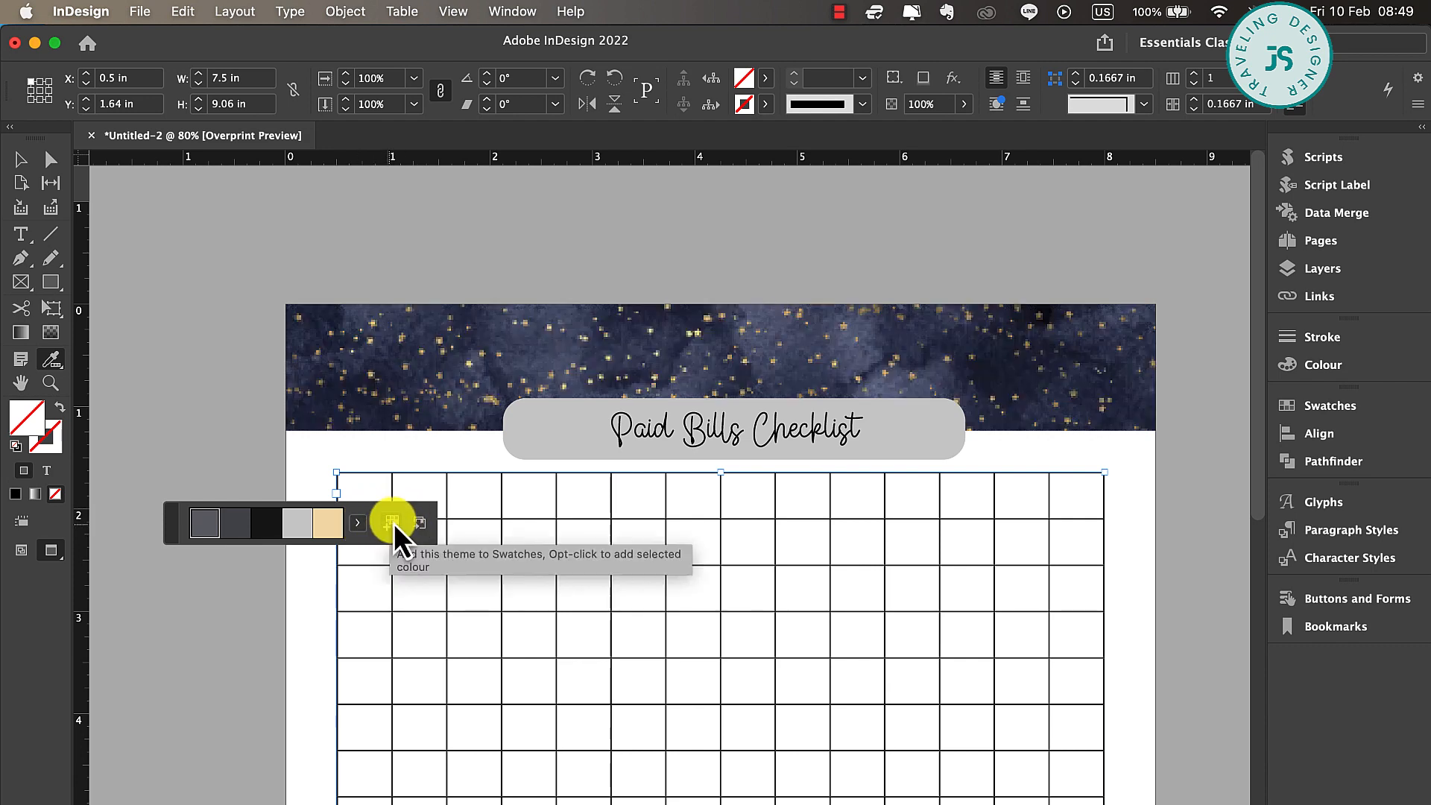
{"action": "left_click", "coordinate": [391, 524]}
{"action": "left_click", "coordinate": [765, 79]}
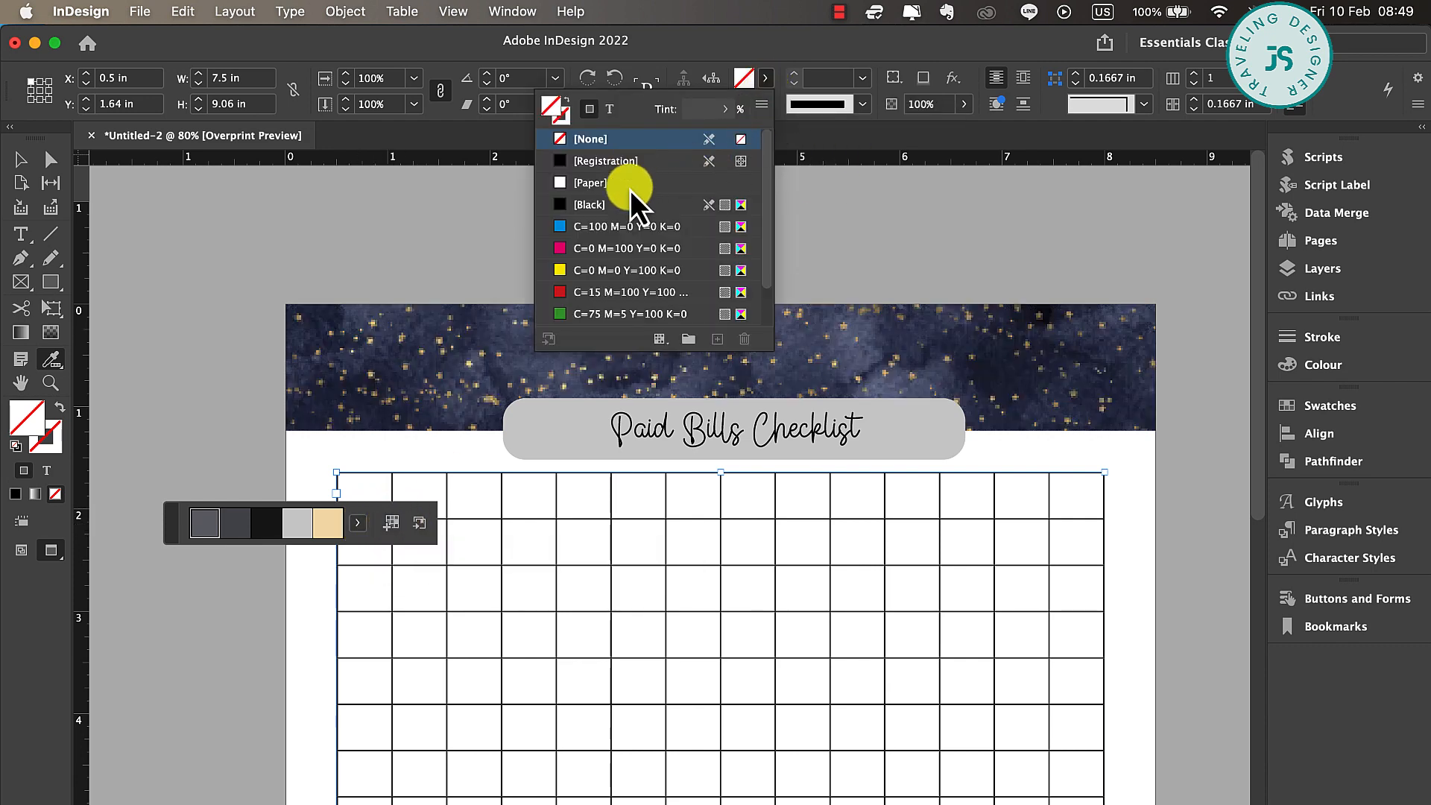
{"action": "scroll", "coordinate": [637, 247], "scroll_direction": "down", "scroll_amount": 2}
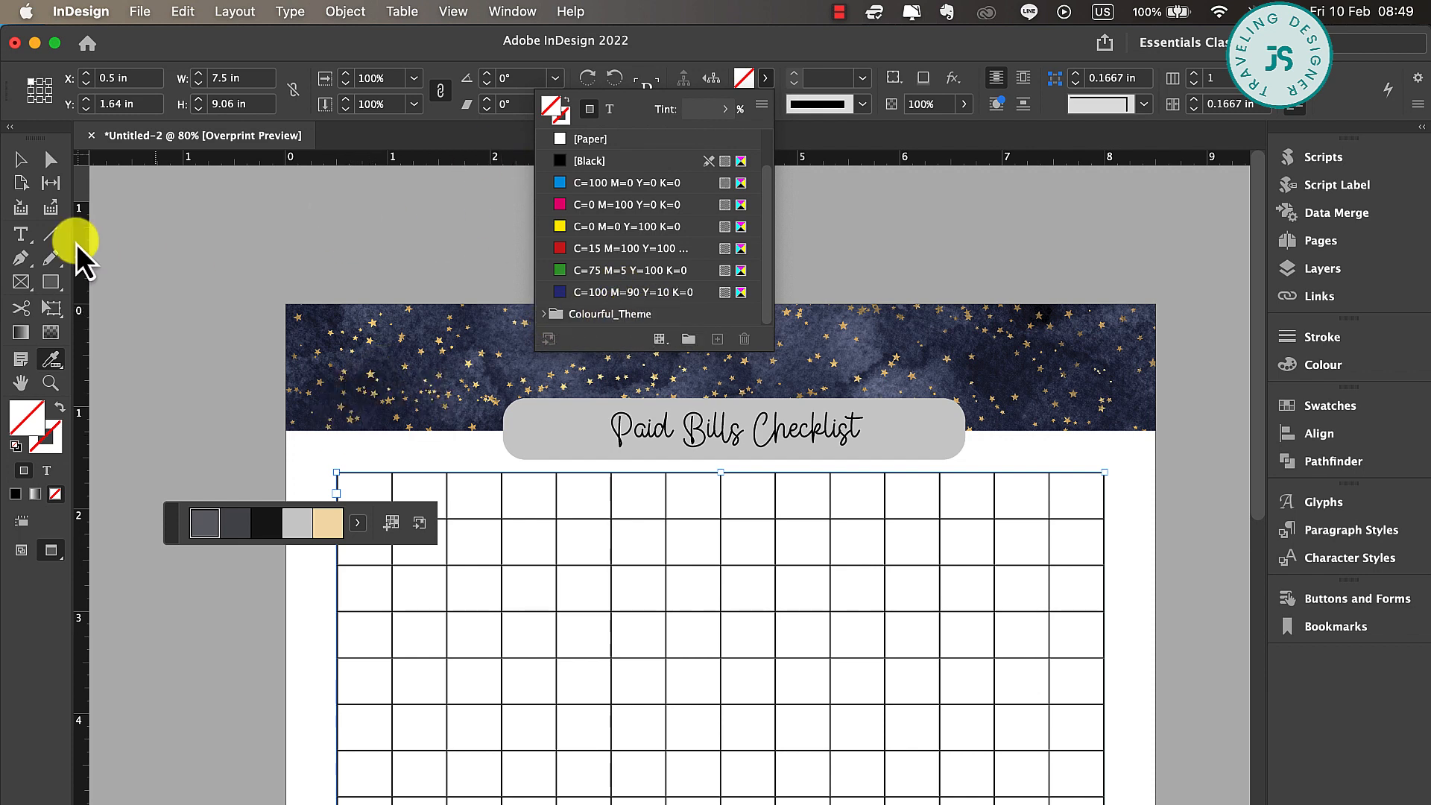
{"action": "left_click", "coordinate": [20, 159]}
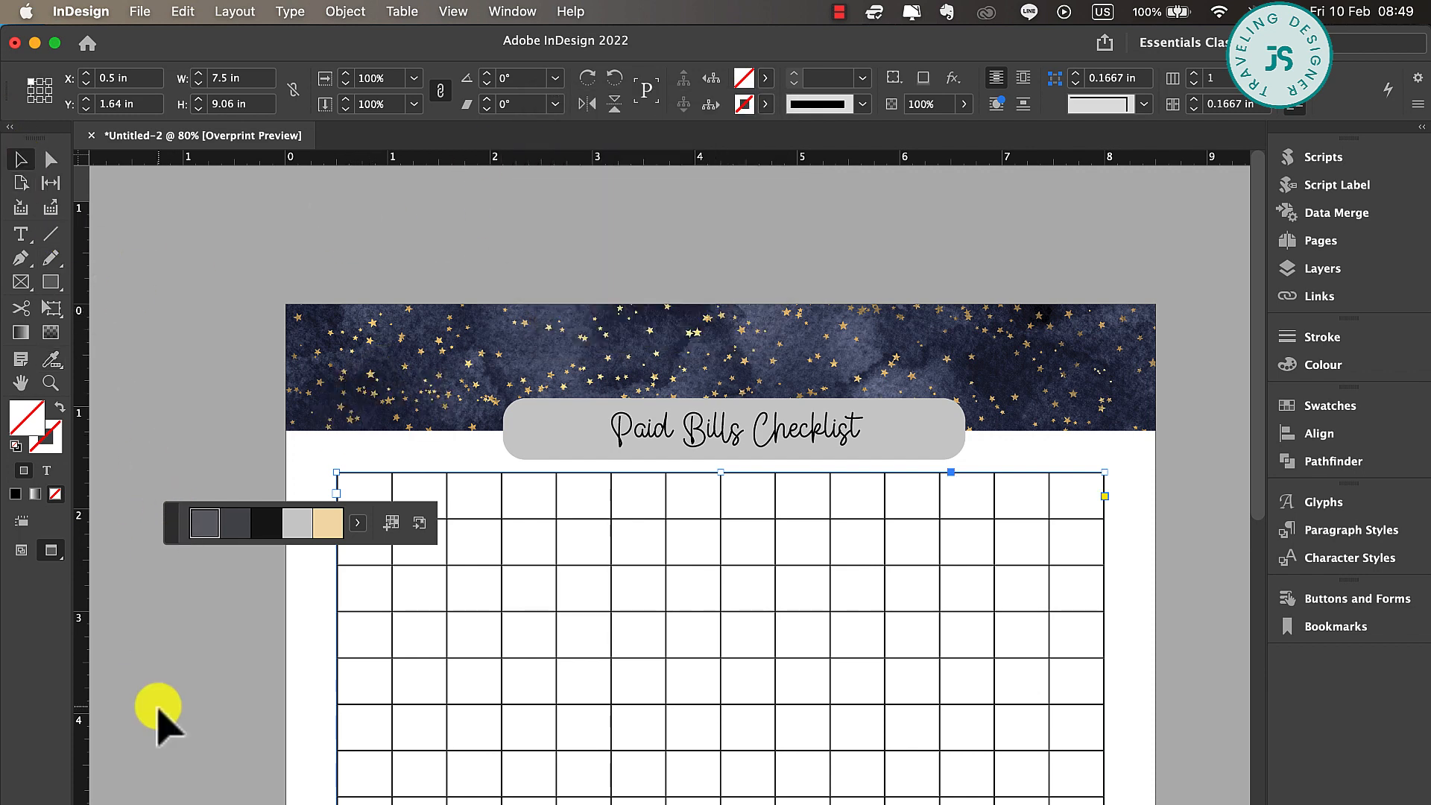
{"action": "left_click_drag", "start_coordinate": [169, 531], "coordinate": [130, 804]}
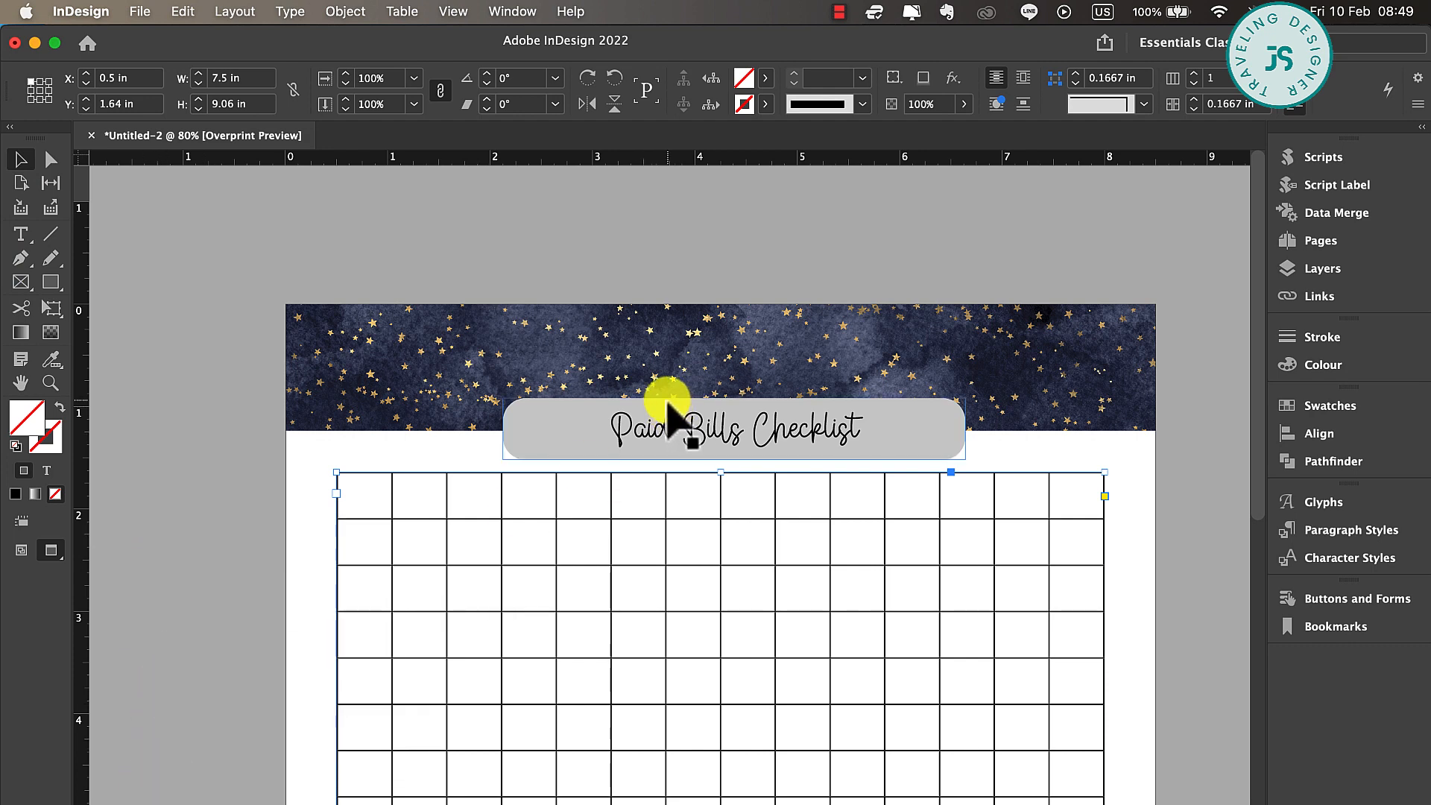
Show the margin guides in Normal screen mode and set the stroke weight of the entire table to 0.5 pt
{"action": "scroll", "coordinate": [671, 410], "scroll_direction": "down", "scroll_amount": 5}
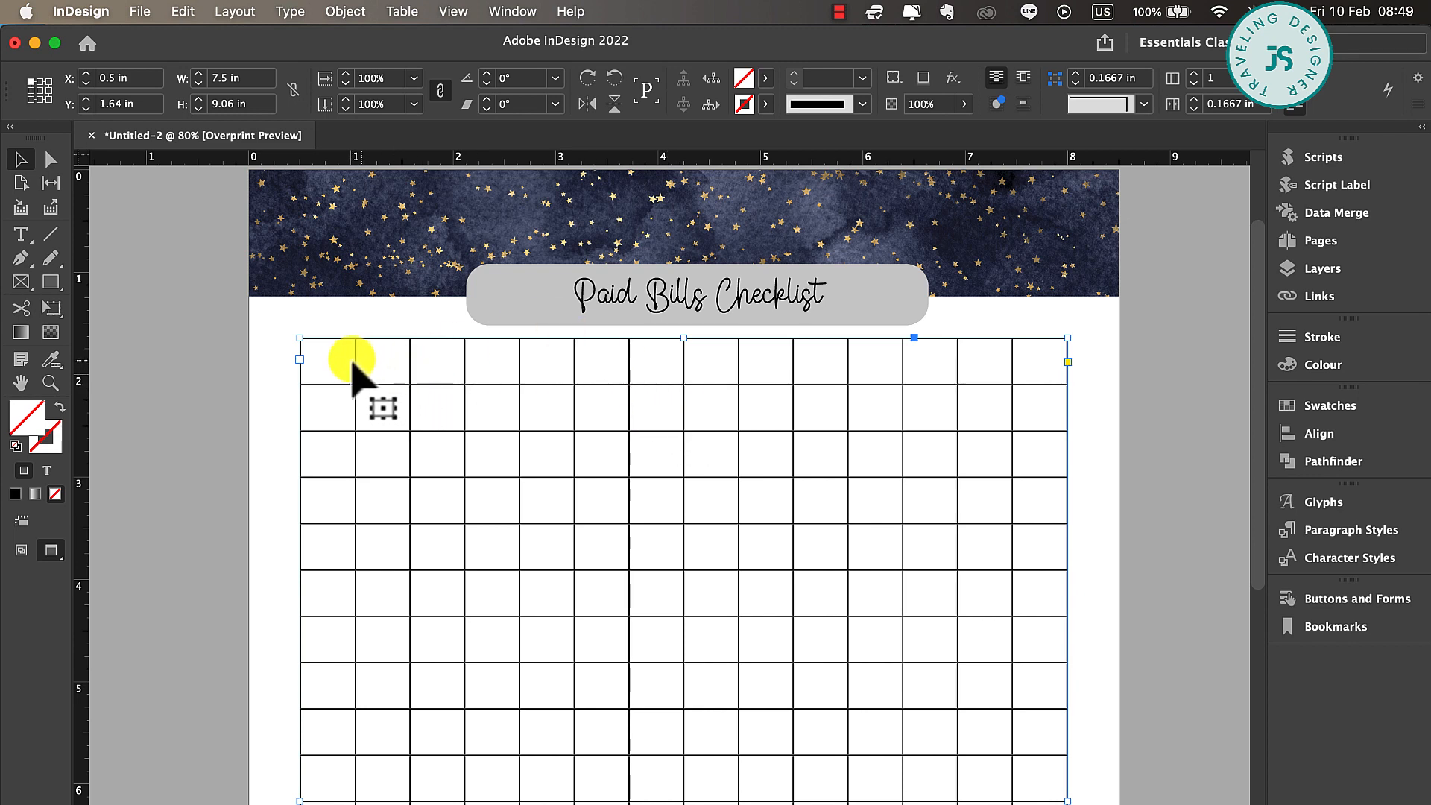
{"action": "key", "text": "w"}
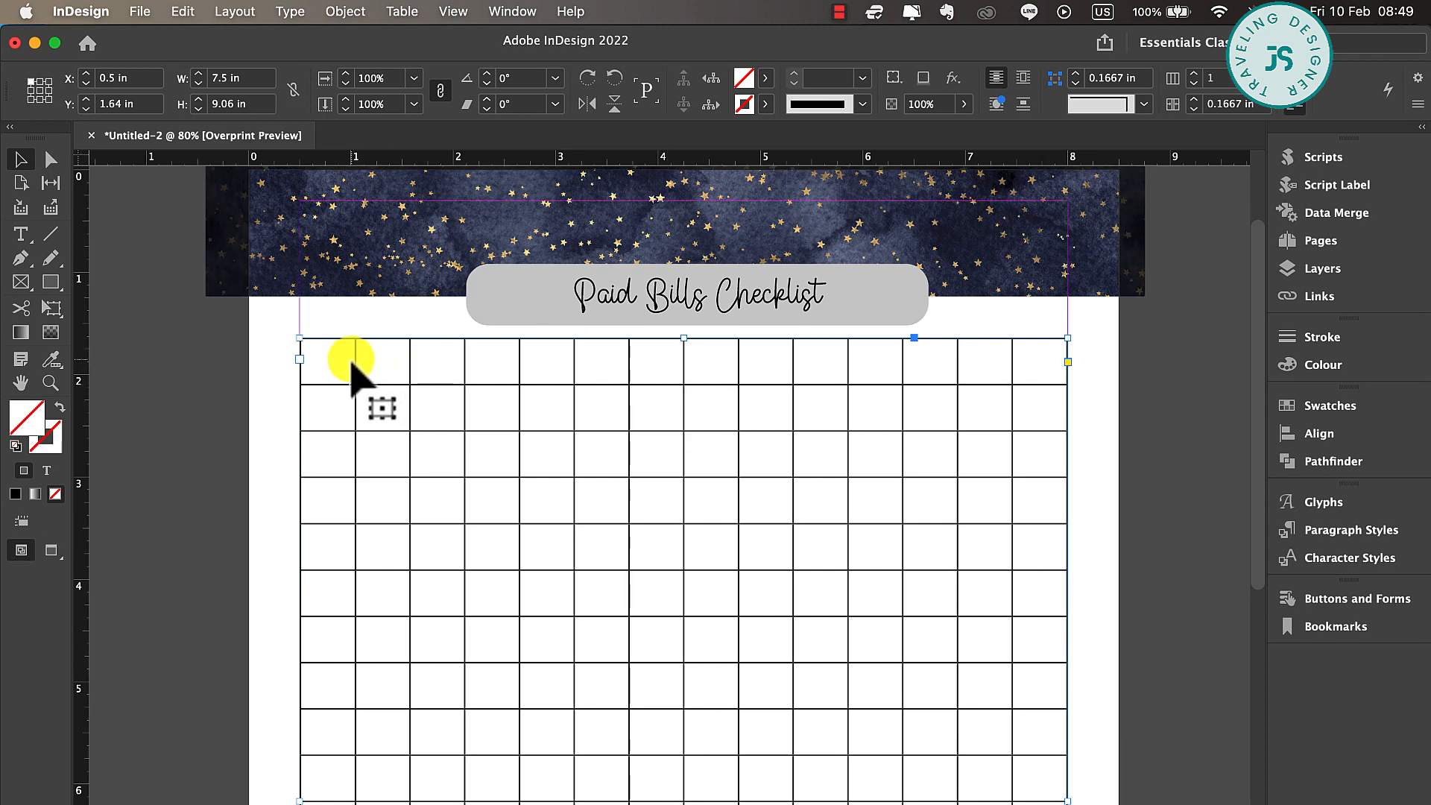
{"action": "double_click", "coordinate": [349, 360]}
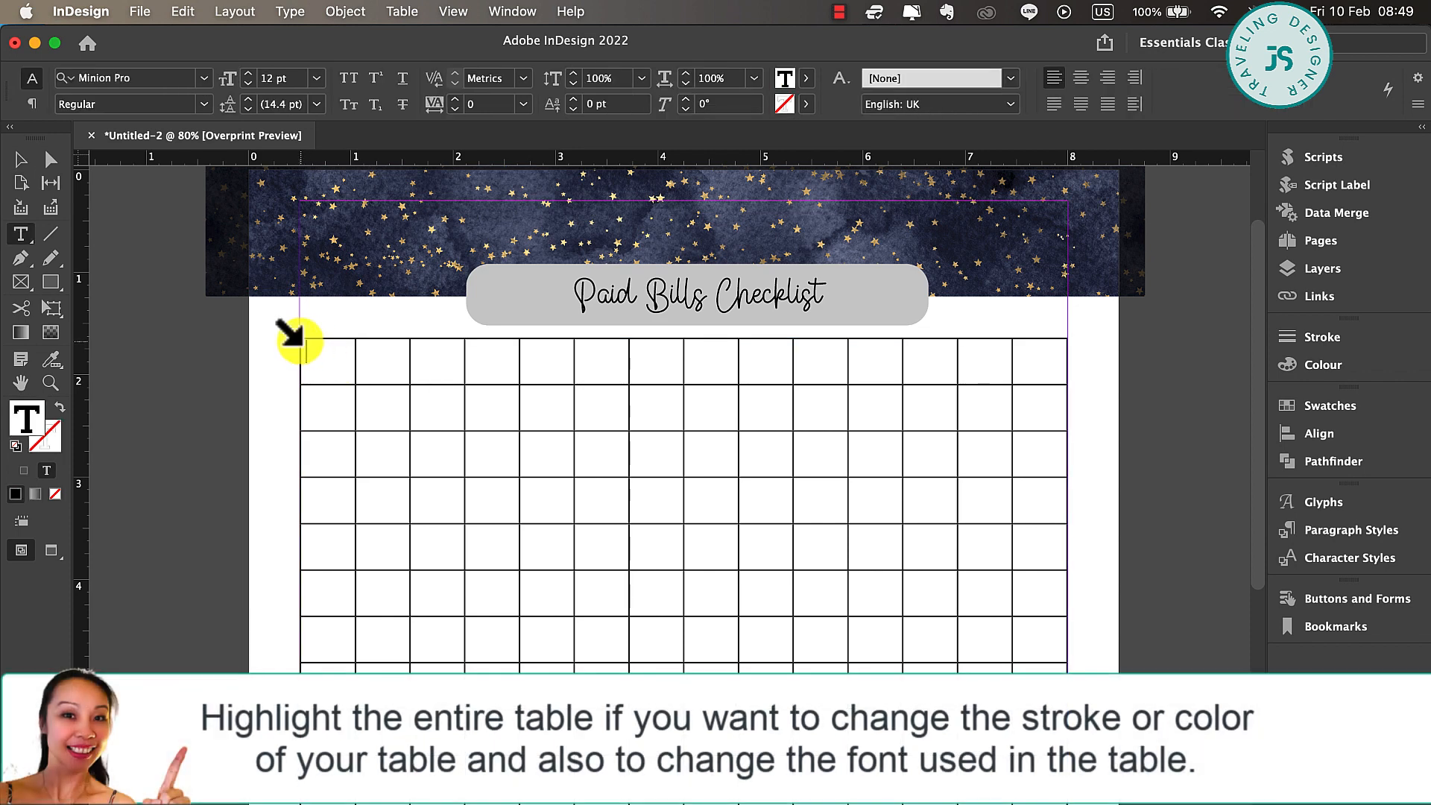
{"action": "left_click", "coordinate": [300, 337]}
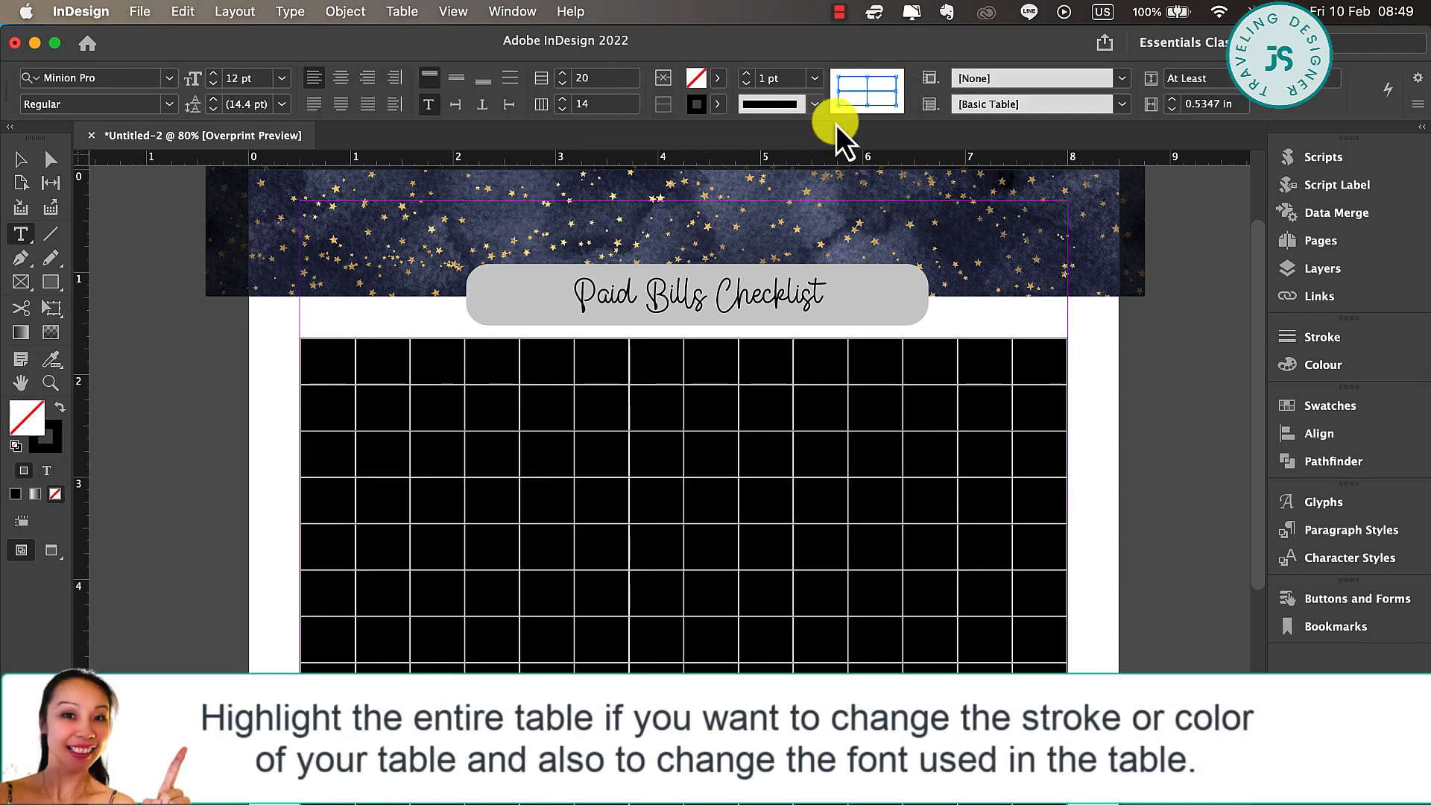
{"action": "left_click", "coordinate": [815, 78]}
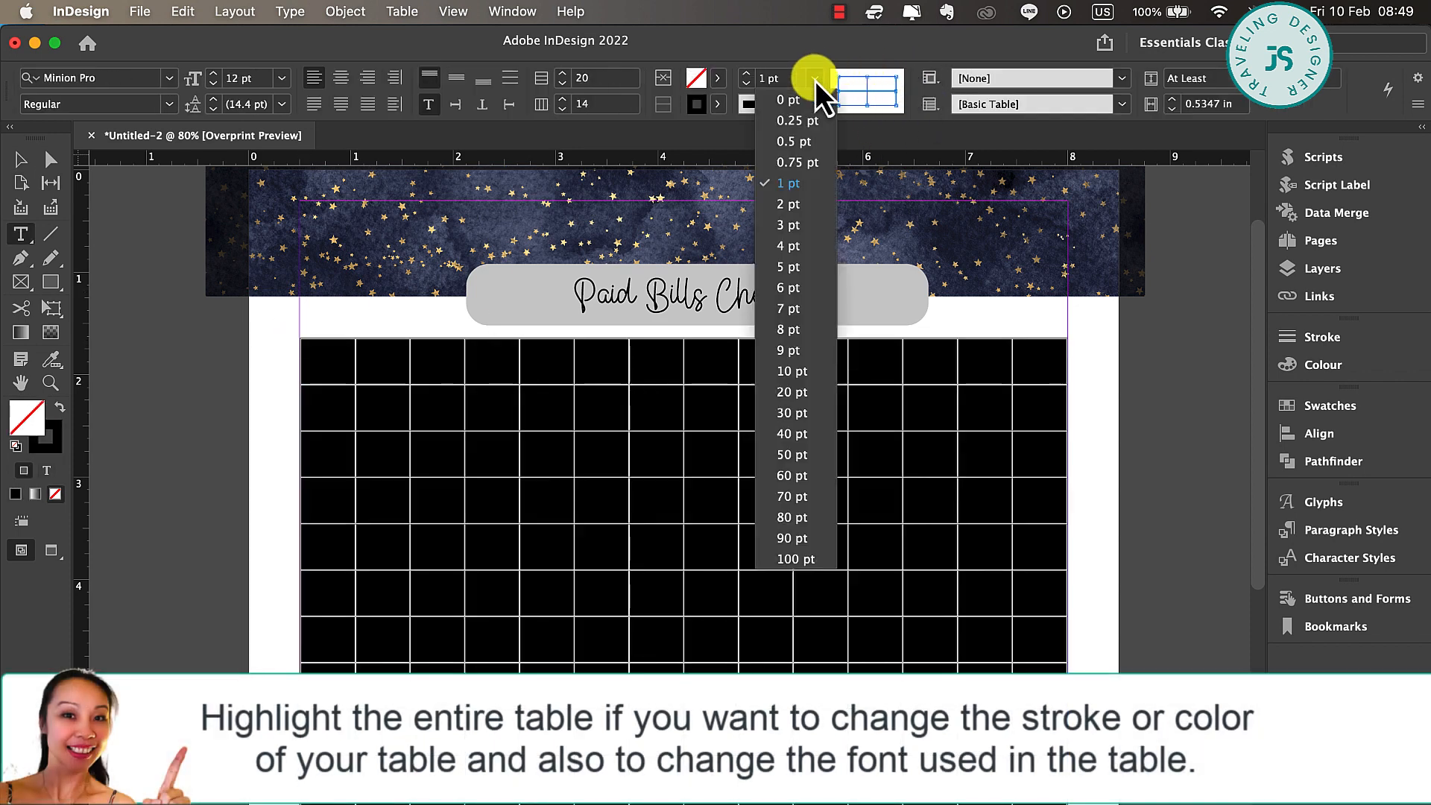
{"action": "left_click", "coordinate": [796, 142]}
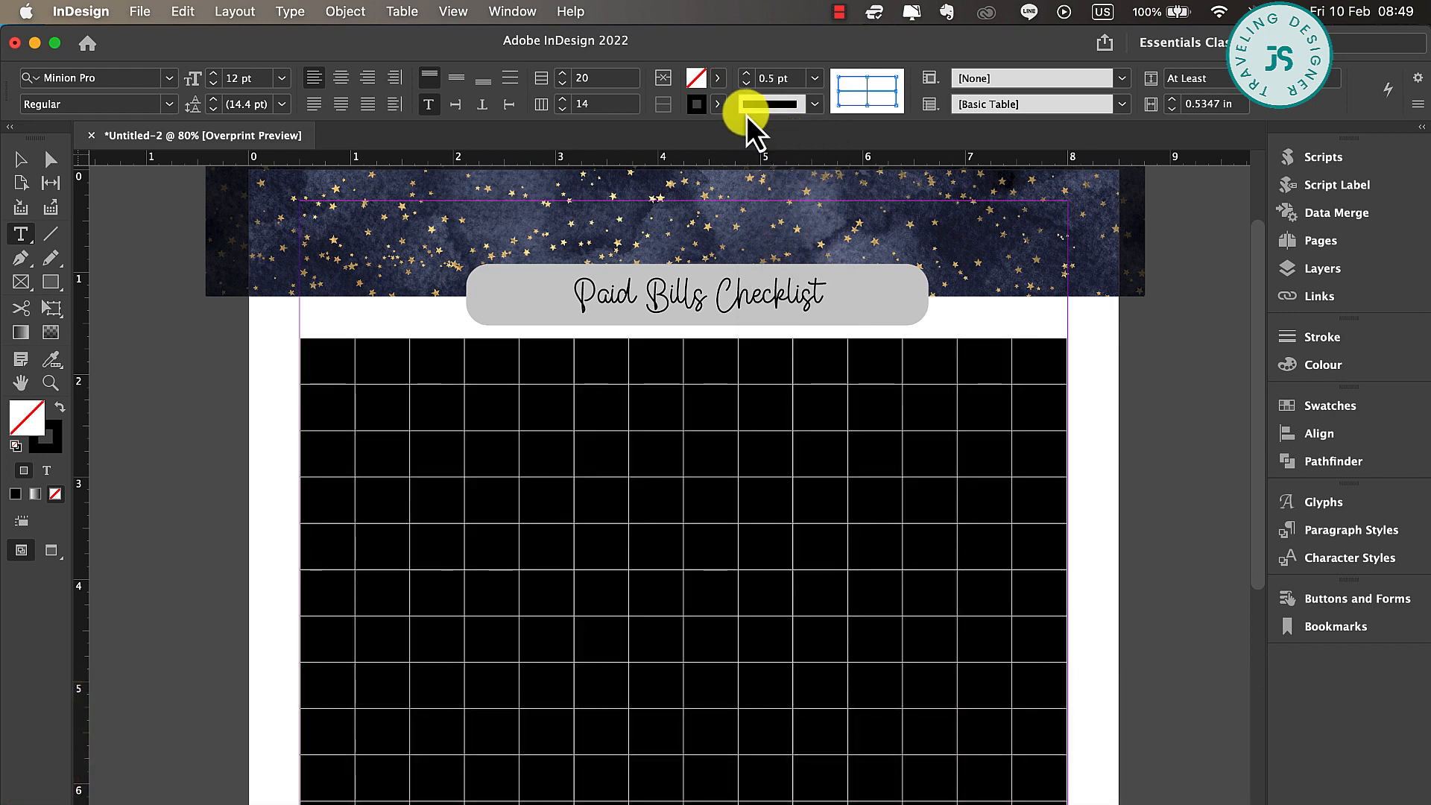
Colour all the table's strokes with the grey C=56 M=46 Y=39 swatch from the Colourful_Theme group
{"action": "left_click", "coordinate": [717, 104]}
{"action": "scroll", "coordinate": [637, 246], "scroll_direction": "down", "scroll_amount": 1}
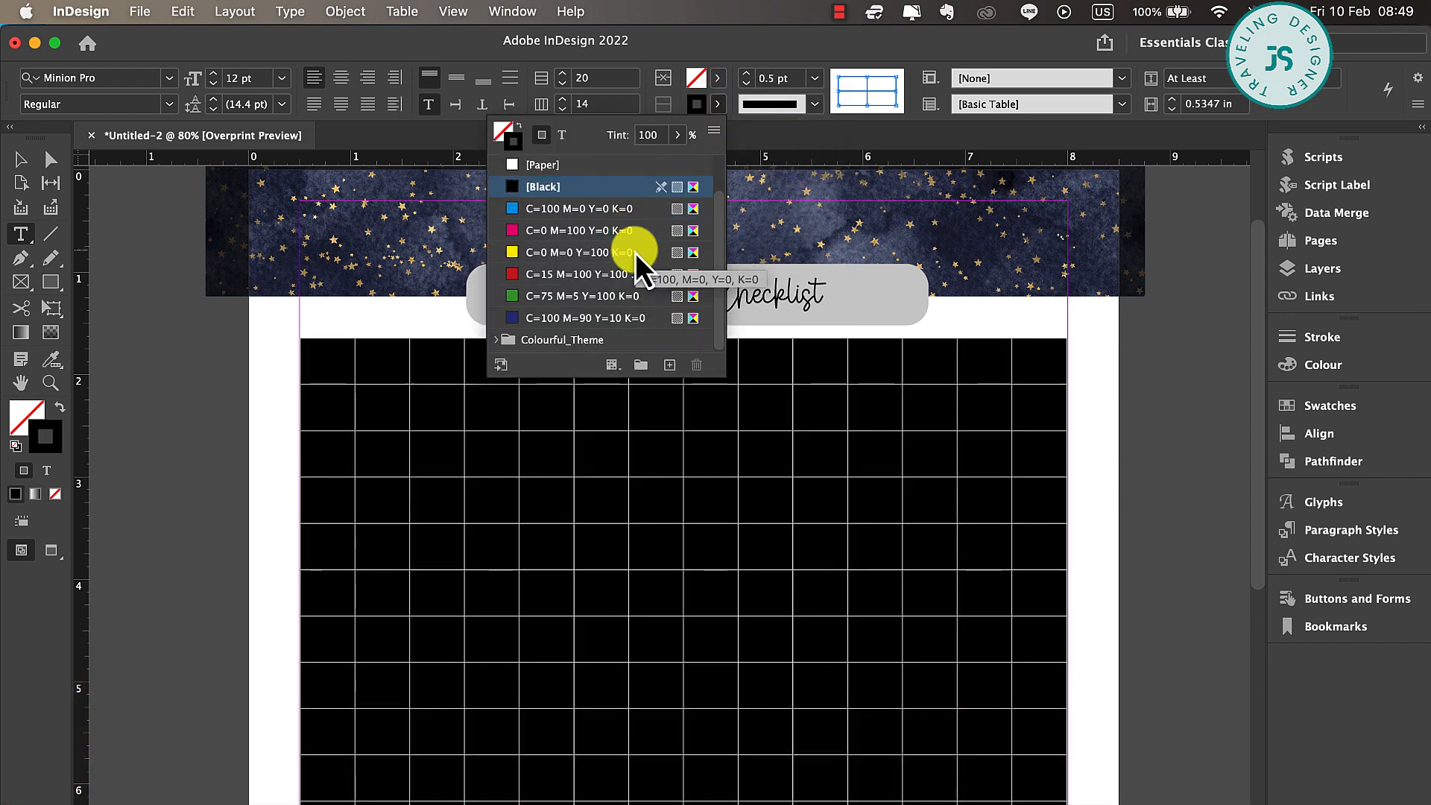
{"action": "left_click", "coordinate": [497, 340]}
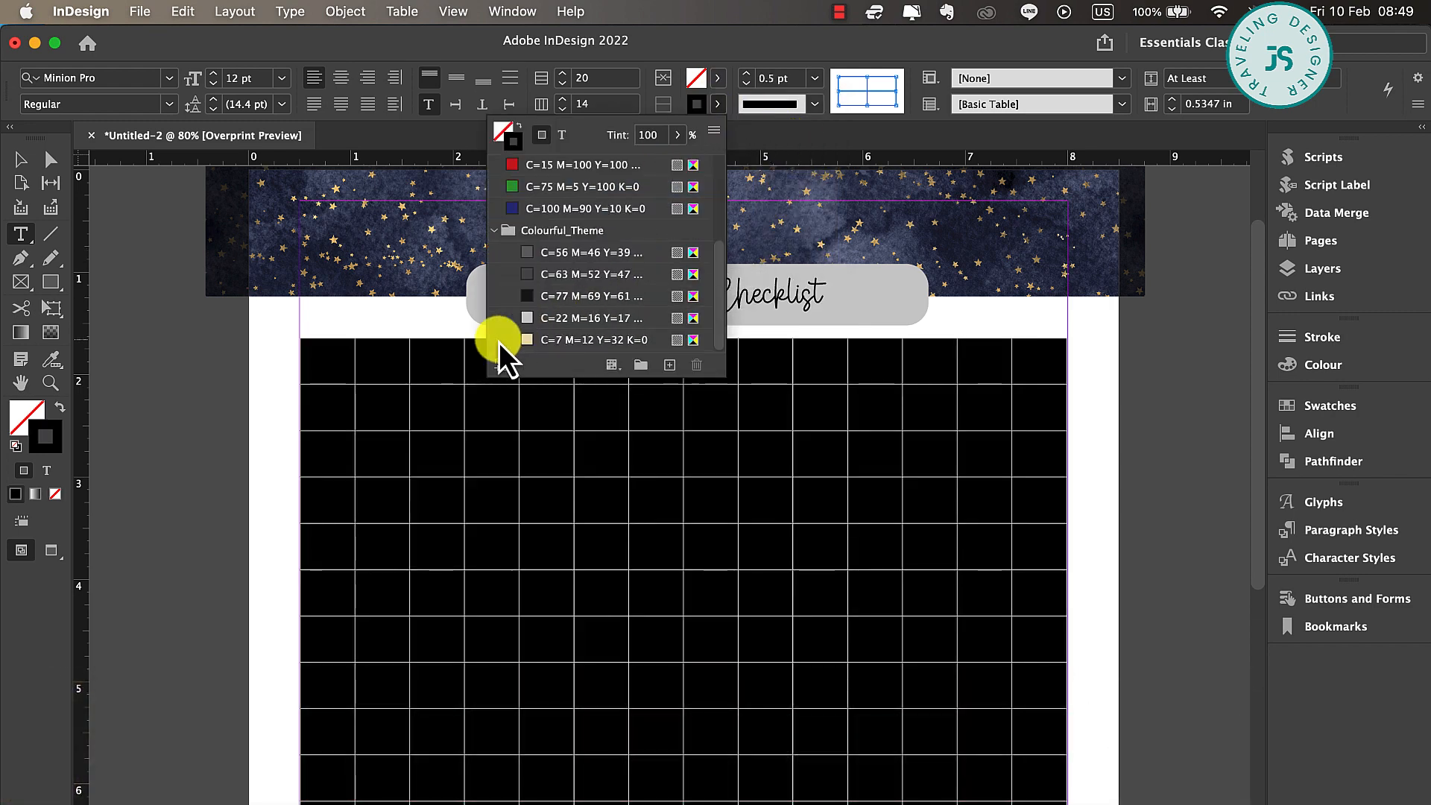
{"action": "left_click", "coordinate": [557, 280]}
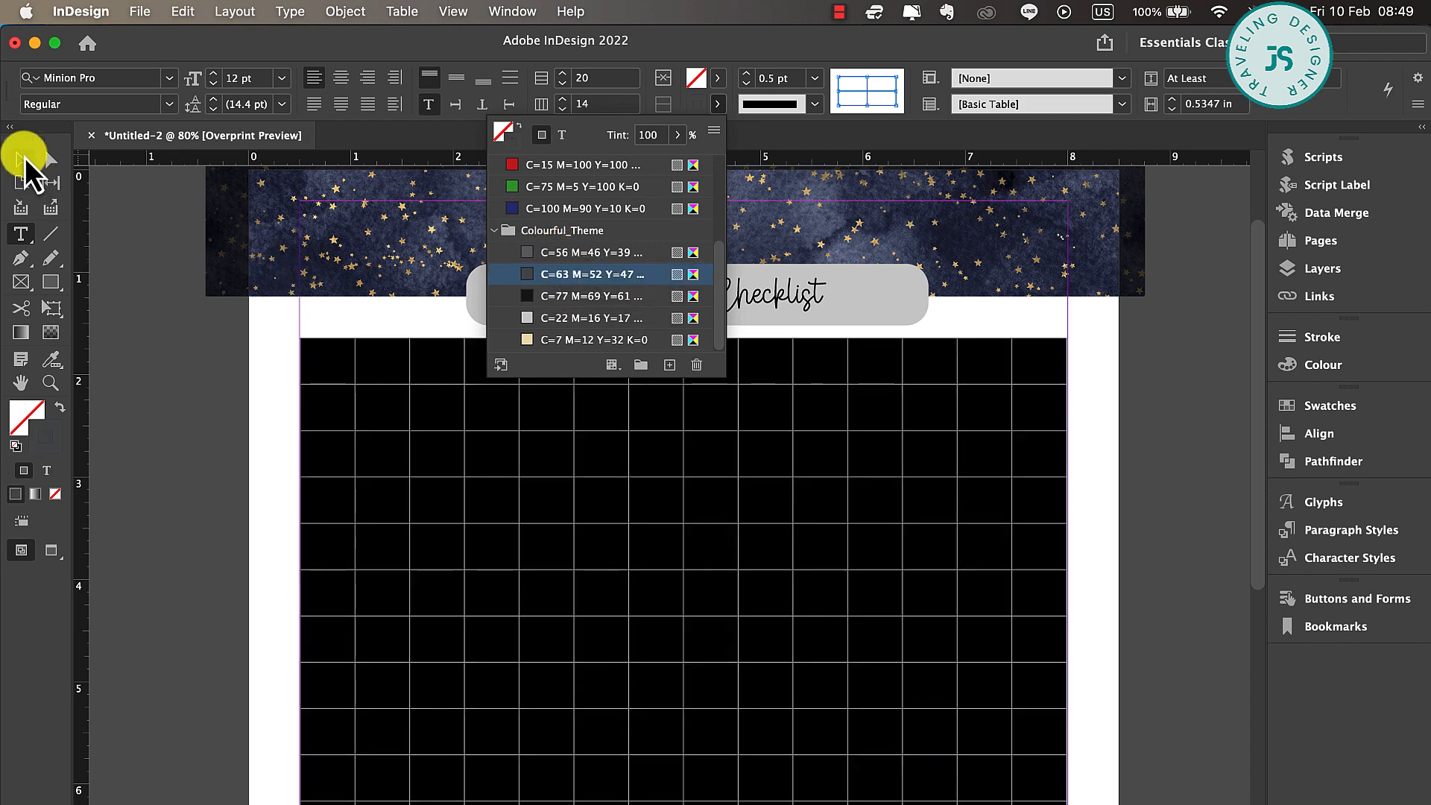
{"action": "left_click", "coordinate": [591, 253]}
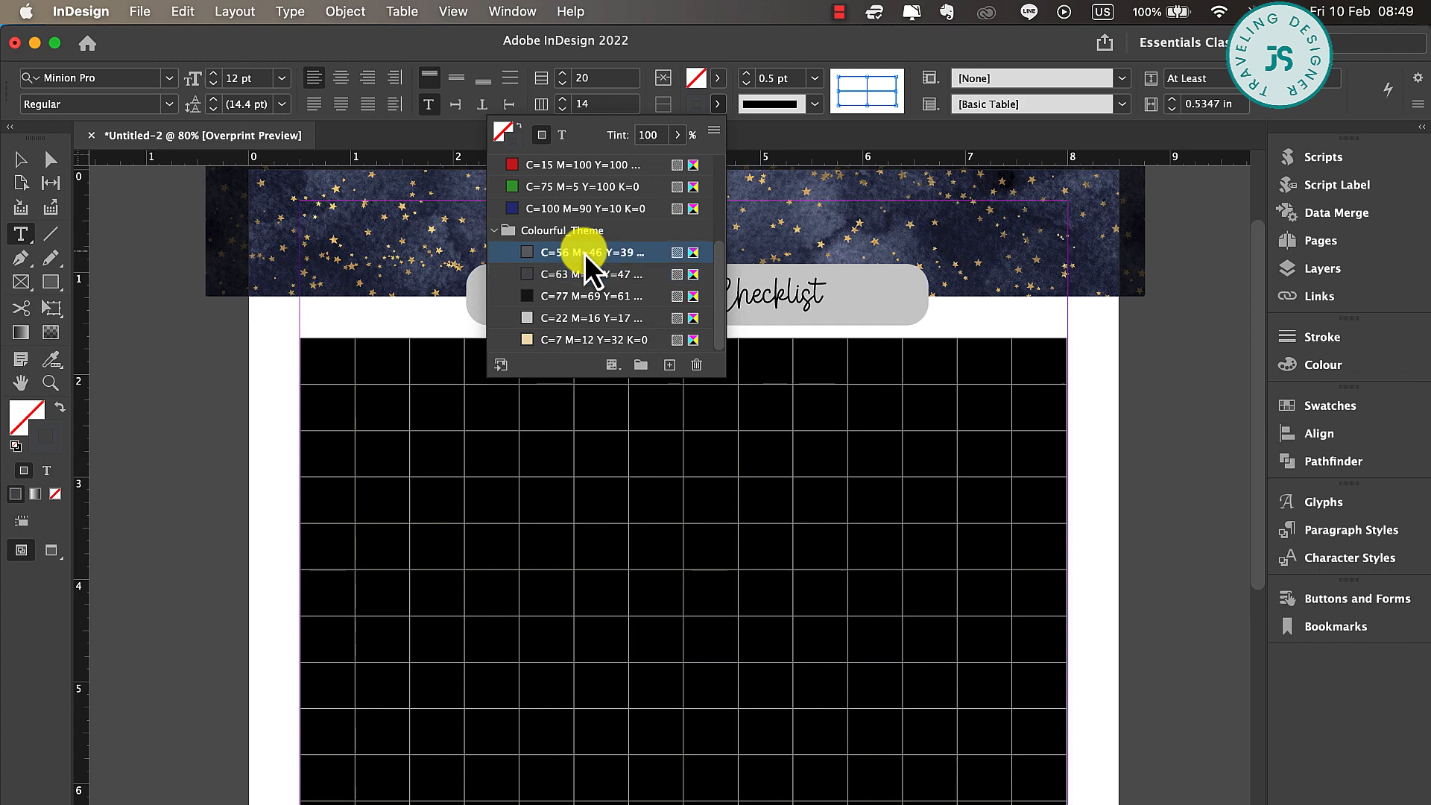
{"action": "left_click", "coordinate": [19, 162]}
{"action": "left_click", "coordinate": [633, 395]}
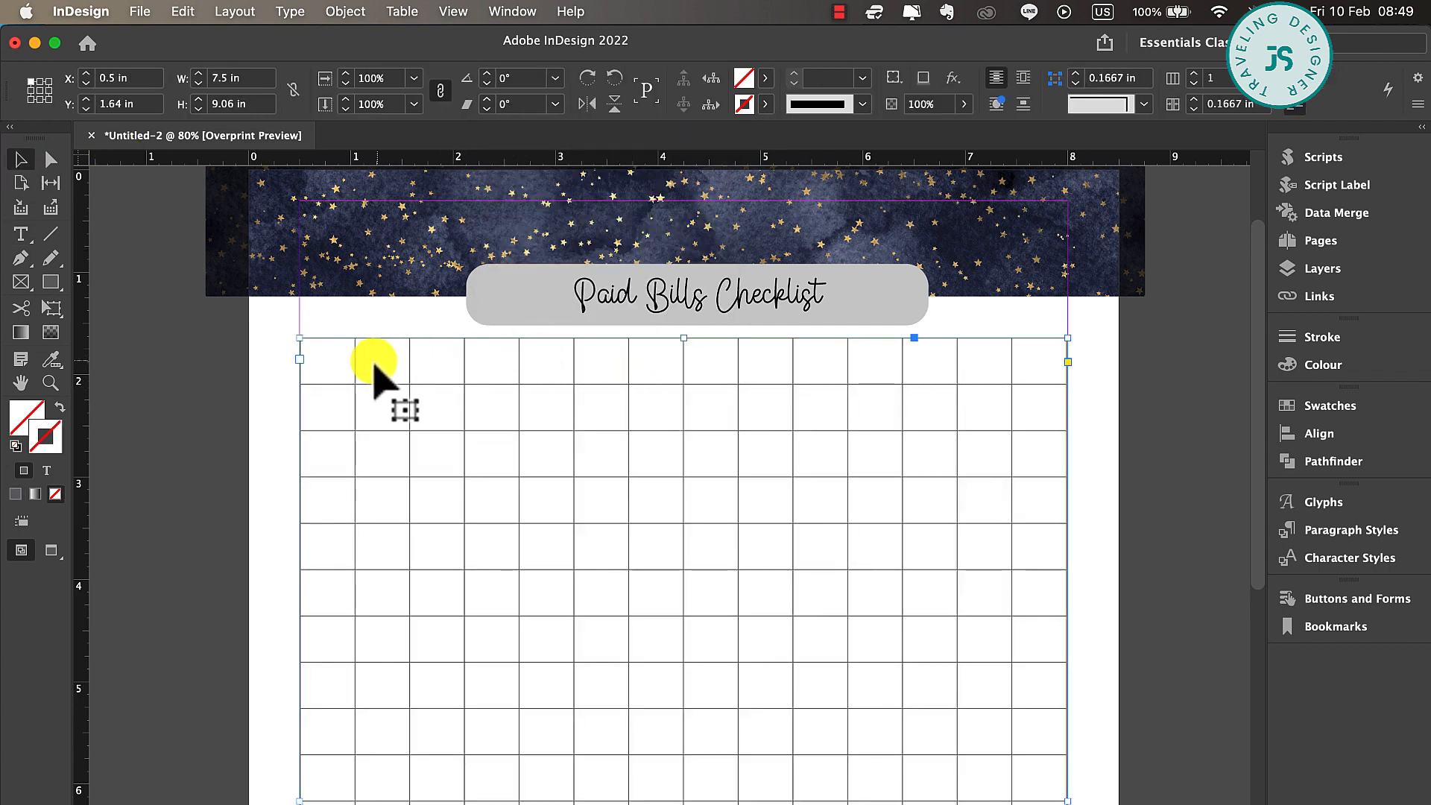
Set the text of the entire table to Poppins Medium, 9 pt, centred horizontally and vertically in the cells
{"action": "left_click", "coordinate": [1052, 367]}
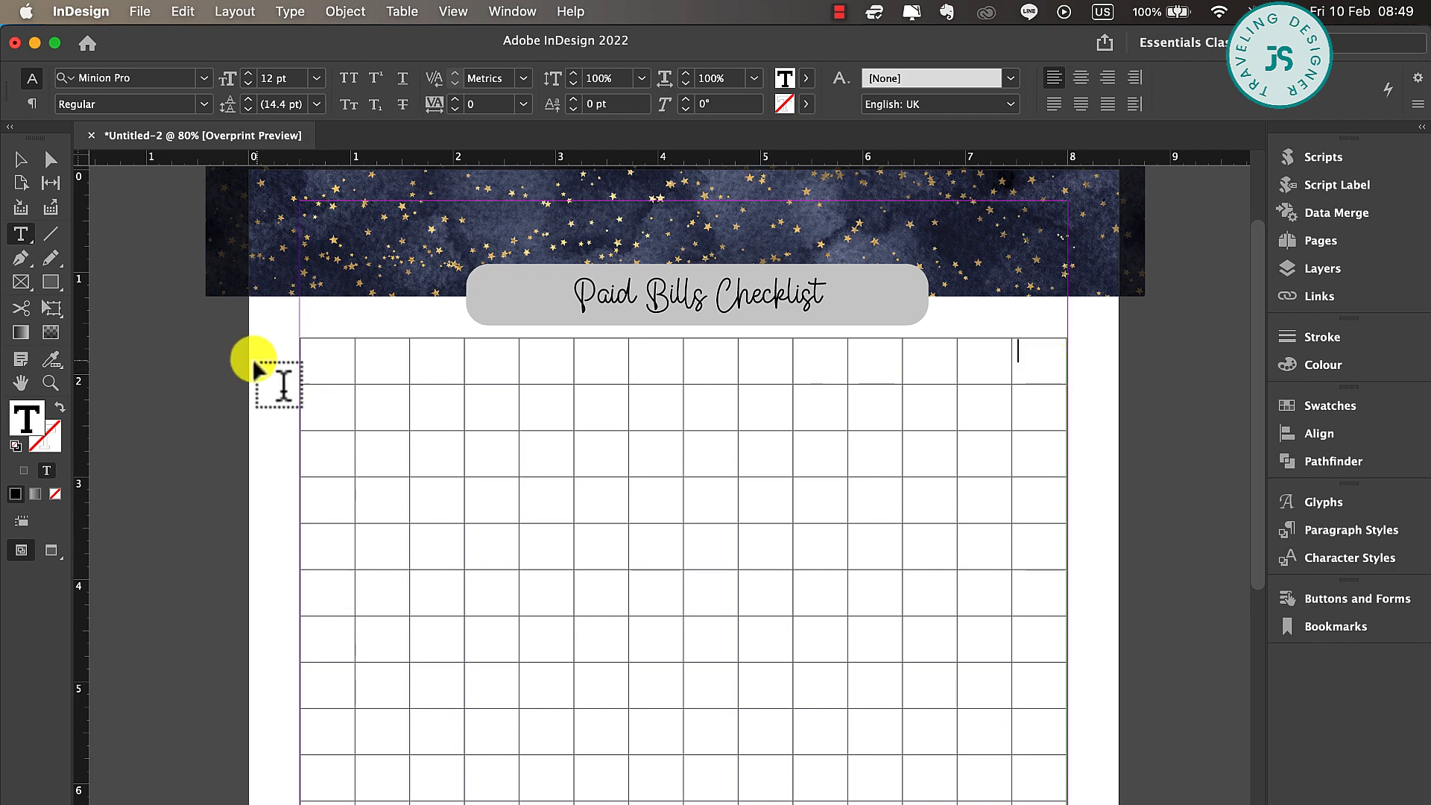
{"action": "left_click", "coordinate": [298, 339]}
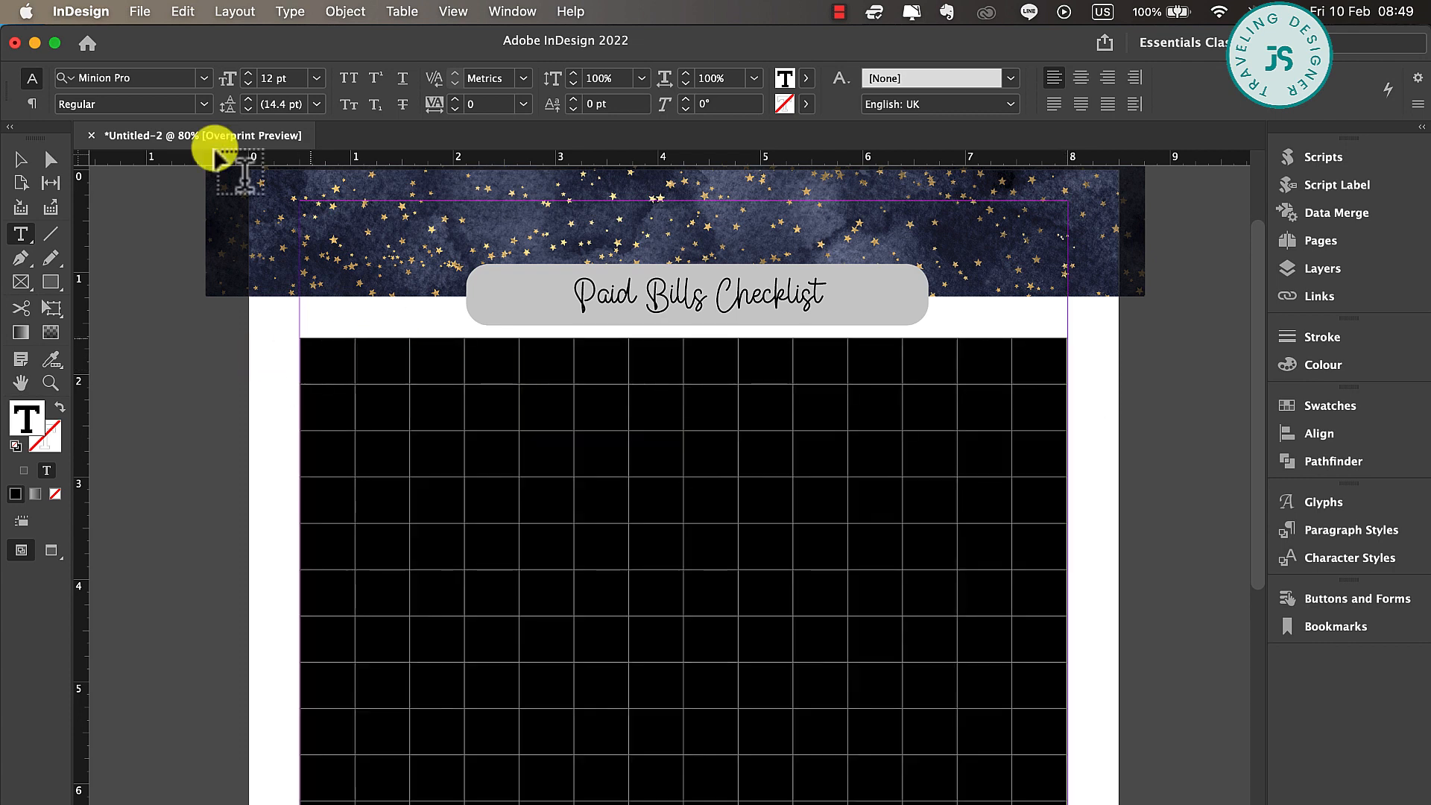
{"action": "left_click", "coordinate": [124, 78]}
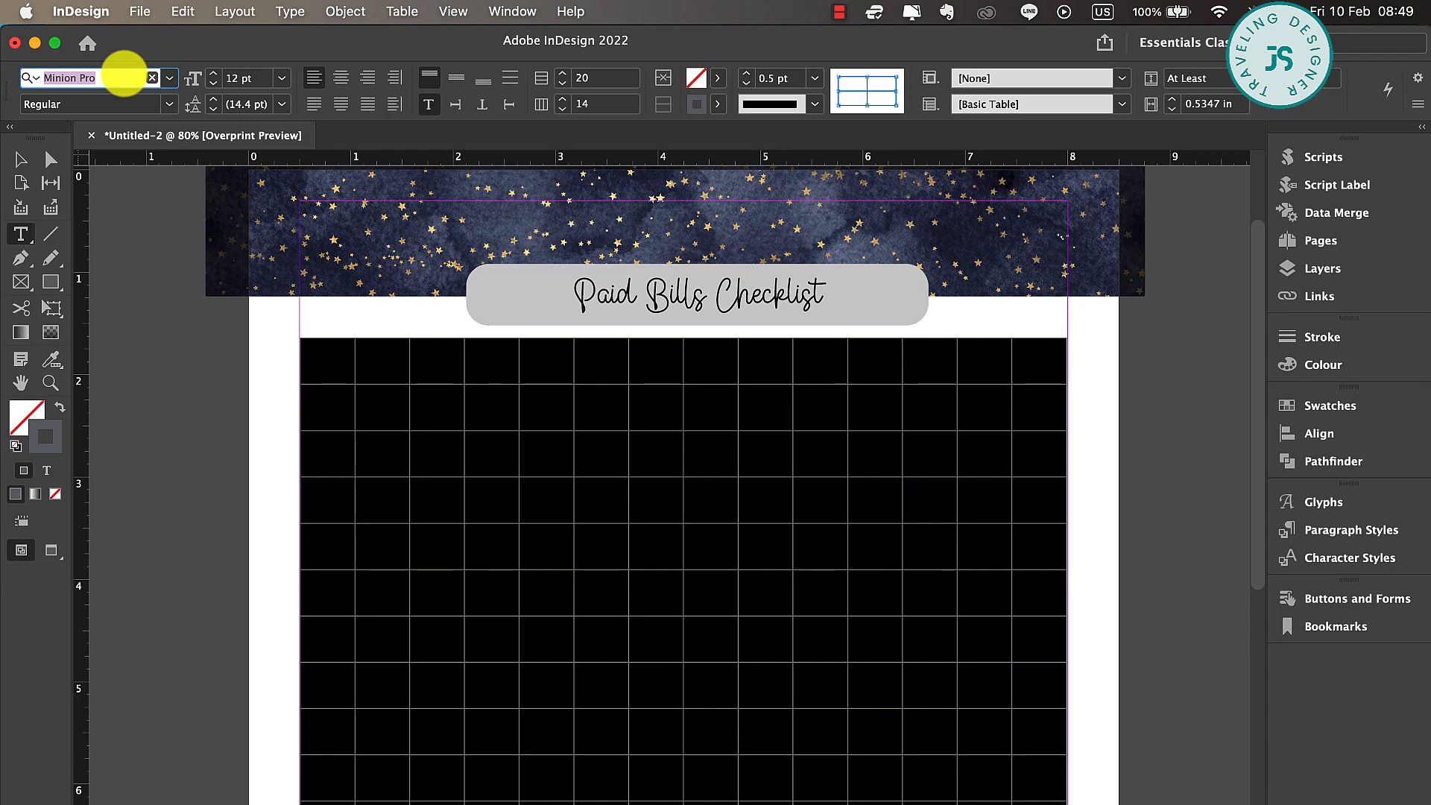
{"action": "type", "text": "popp"}
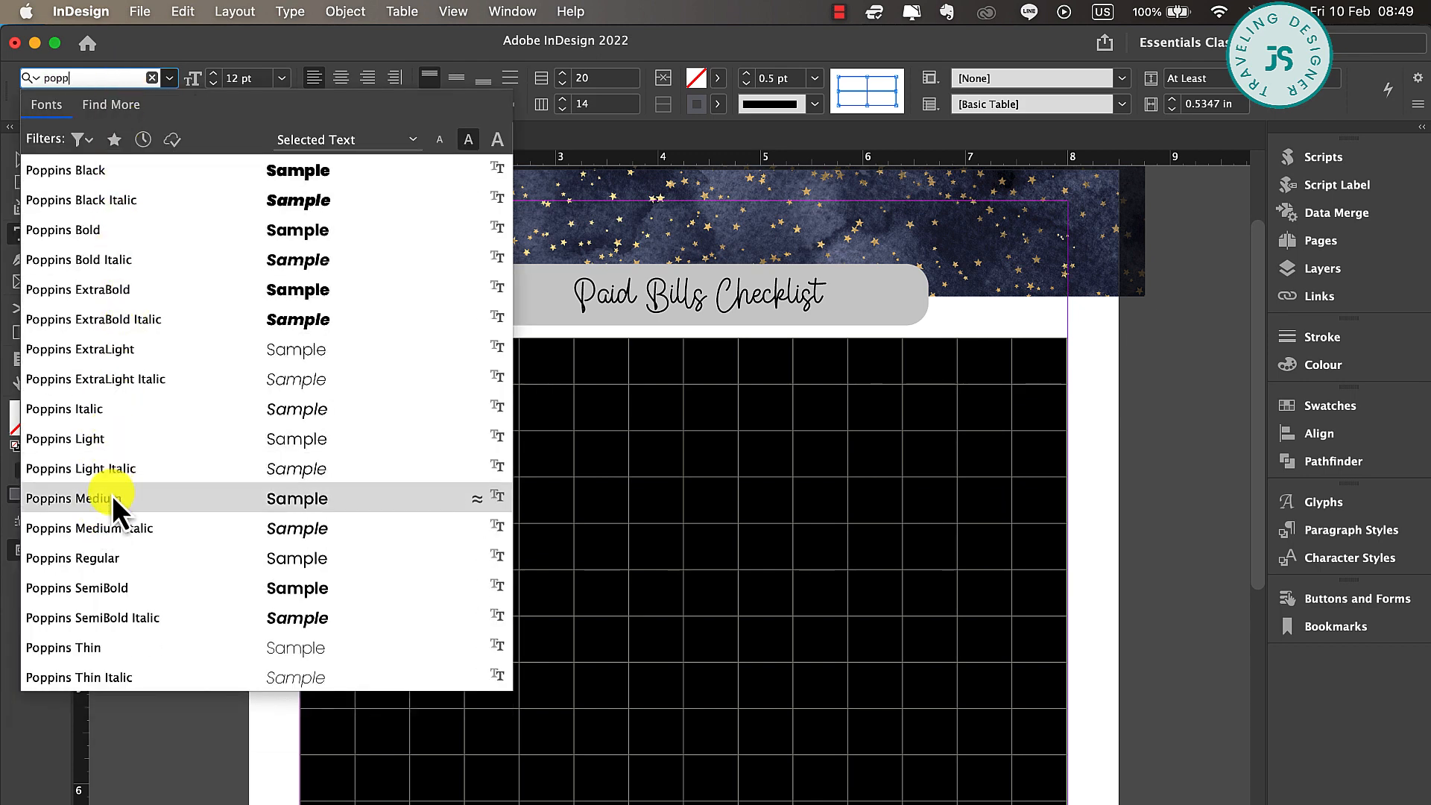
{"action": "left_click", "coordinate": [112, 495]}
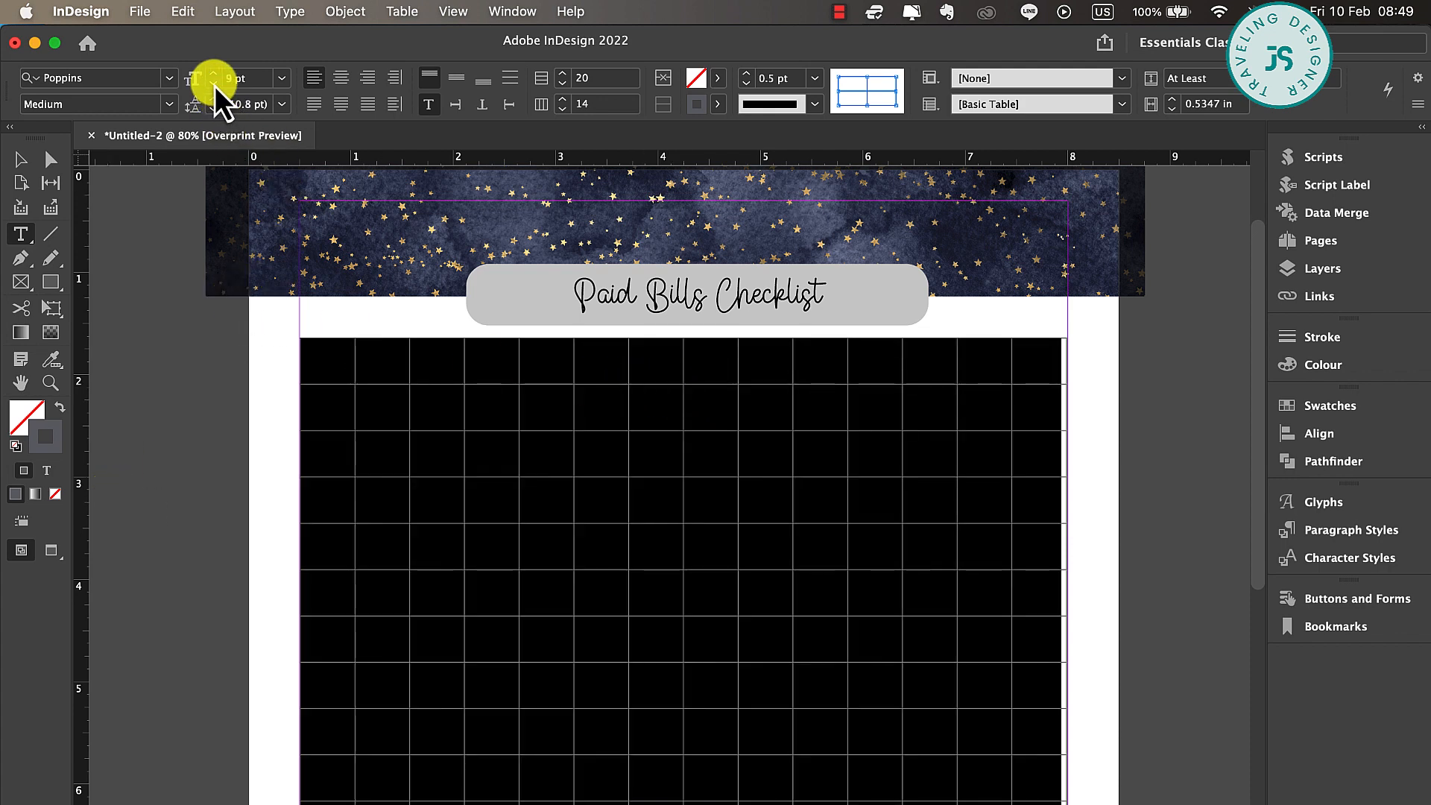
{"action": "left_click", "coordinate": [340, 79]}
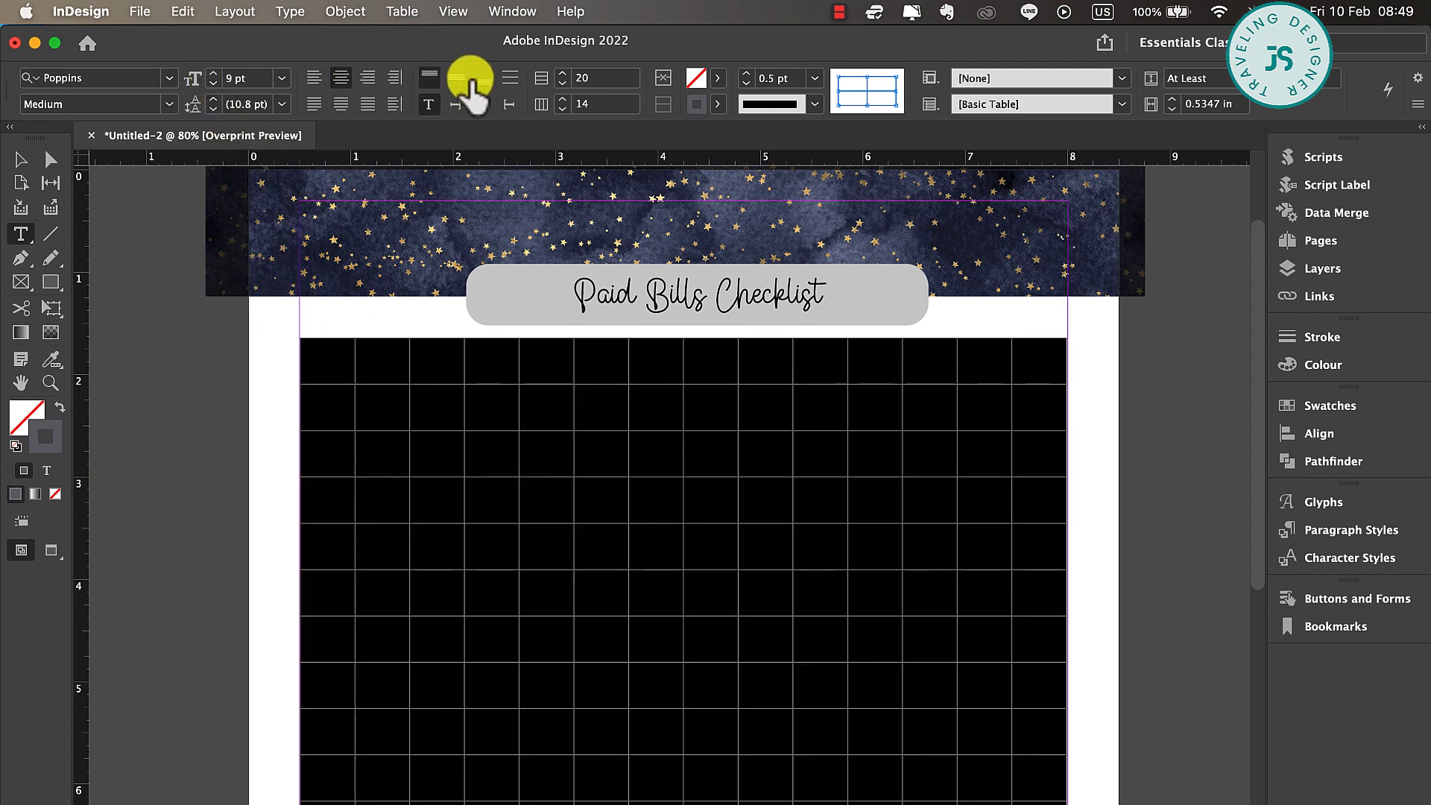
{"action": "left_click", "coordinate": [455, 77]}
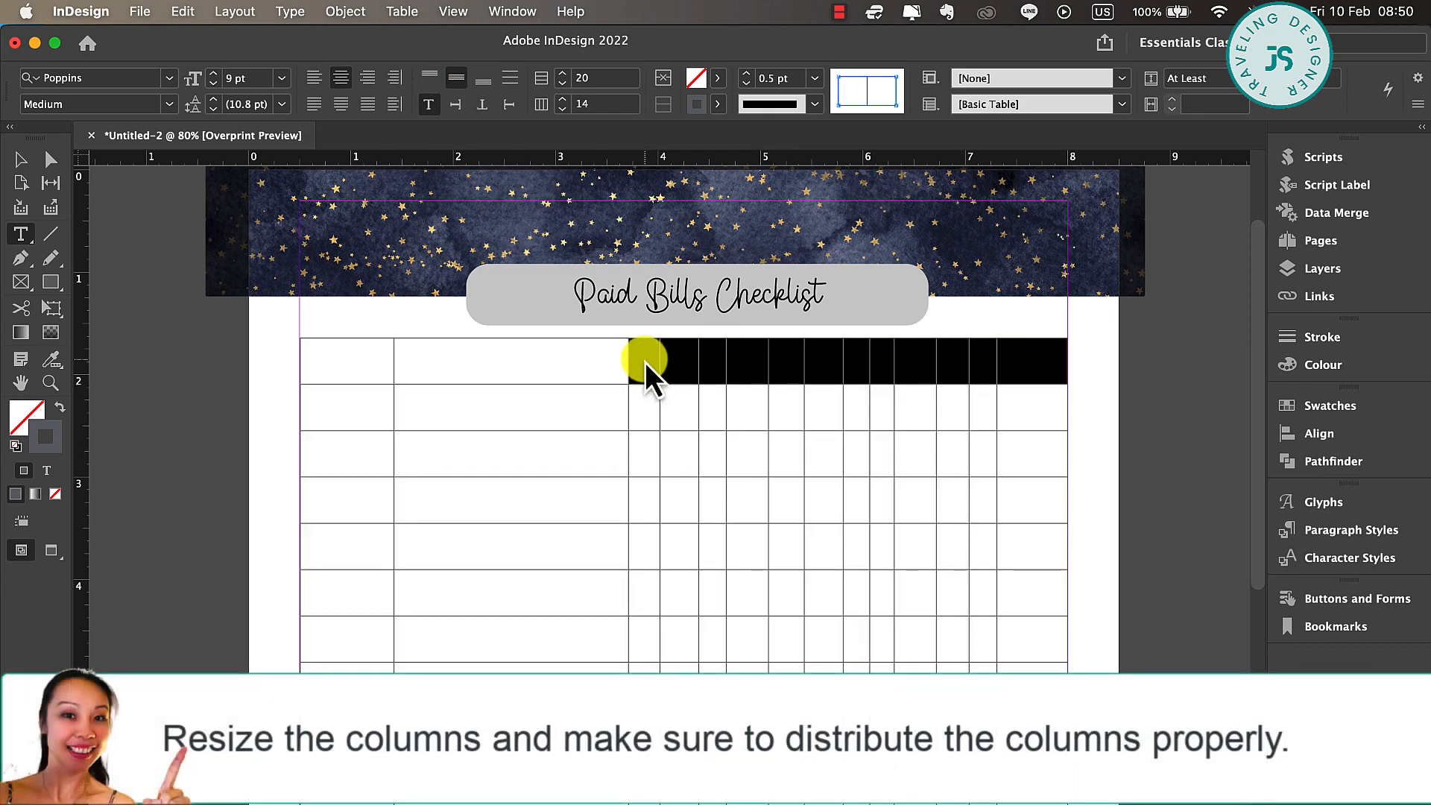
Distribute the table's last 12 columns evenly
{"action": "right_click", "coordinate": [645, 362]}
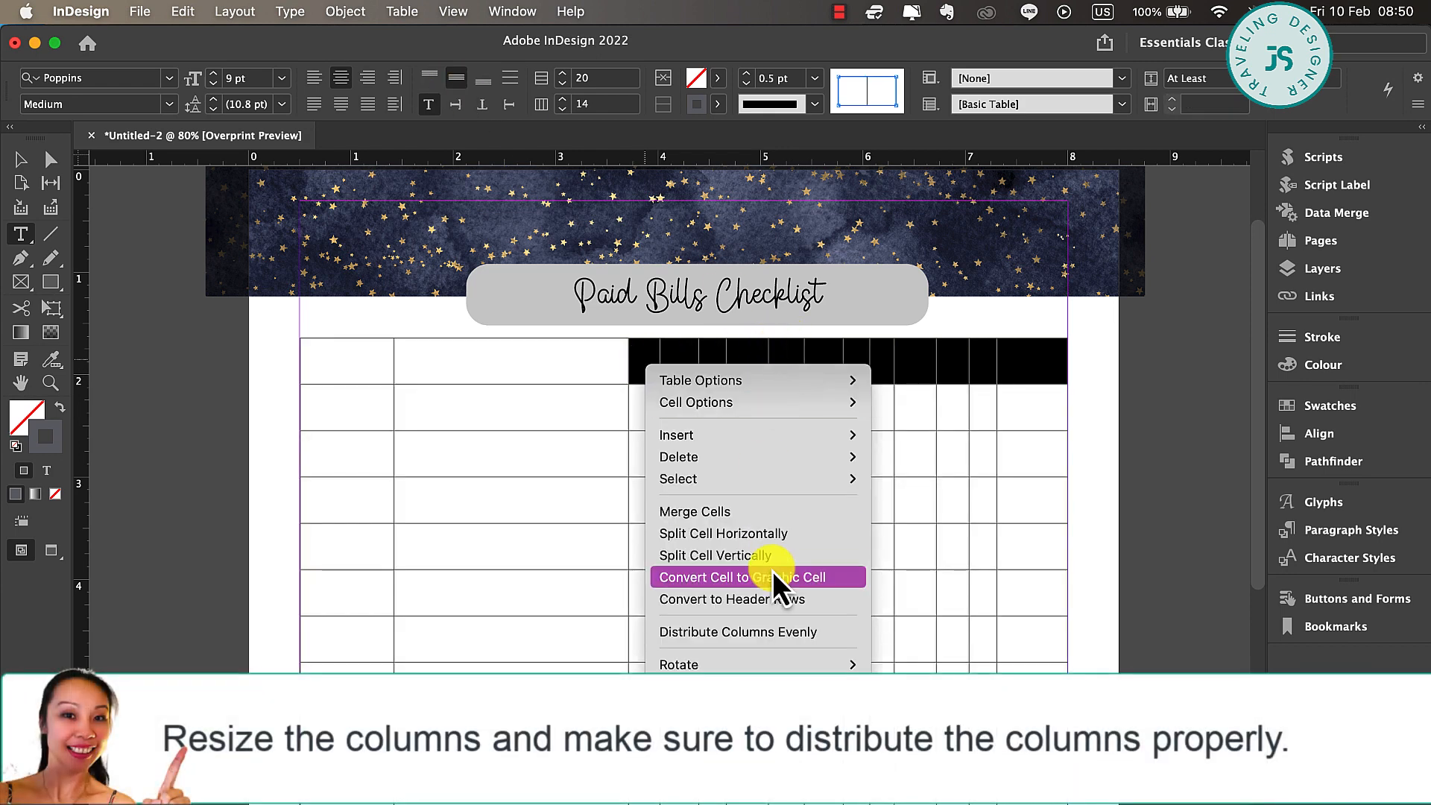
{"action": "left_click", "coordinate": [761, 631]}
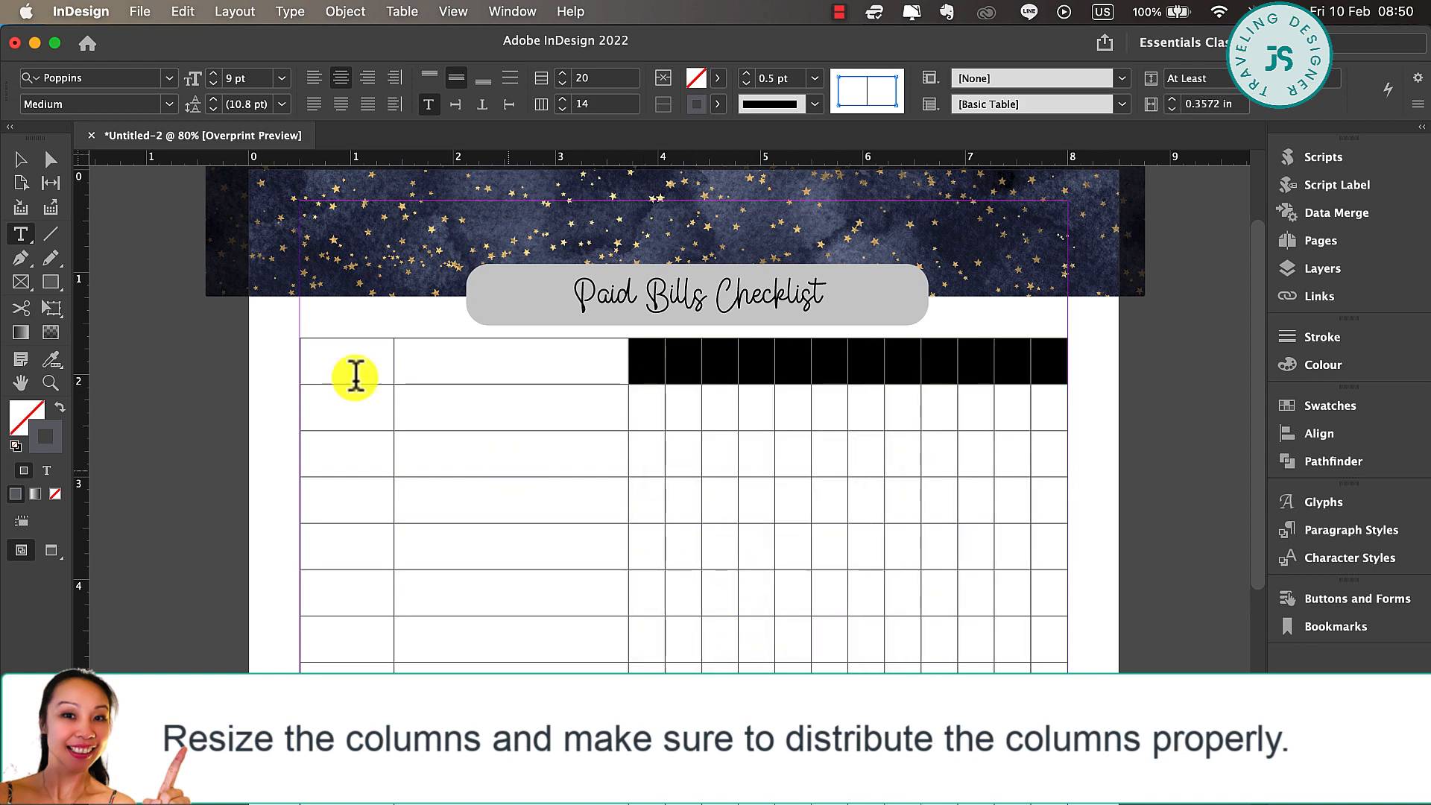
Fill the table's first row with the grey C=56 M=46 Y=39 swatch and place the text cursor in its first cell
{"action": "left_click", "coordinate": [287, 359]}
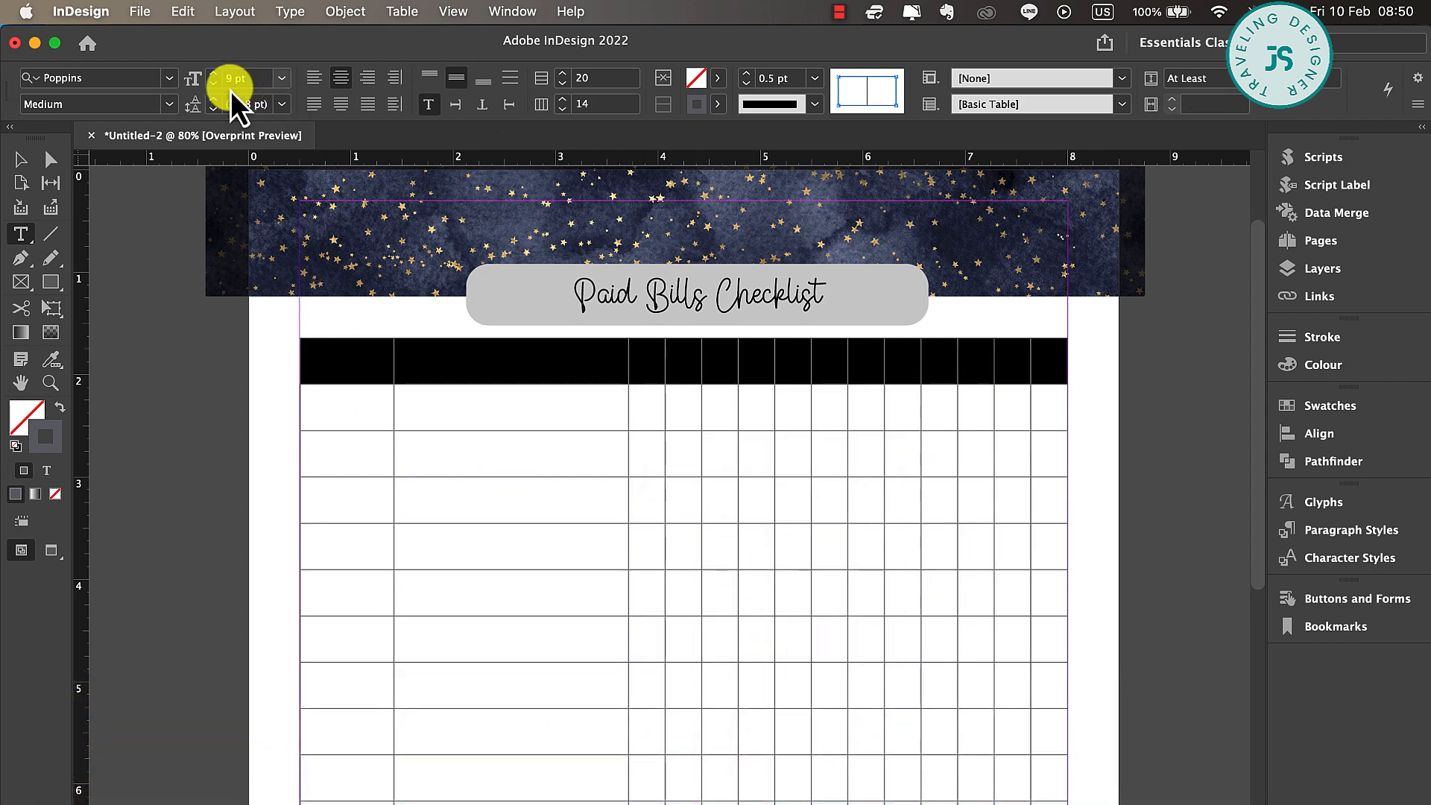
{"action": "left_click", "coordinate": [717, 84]}
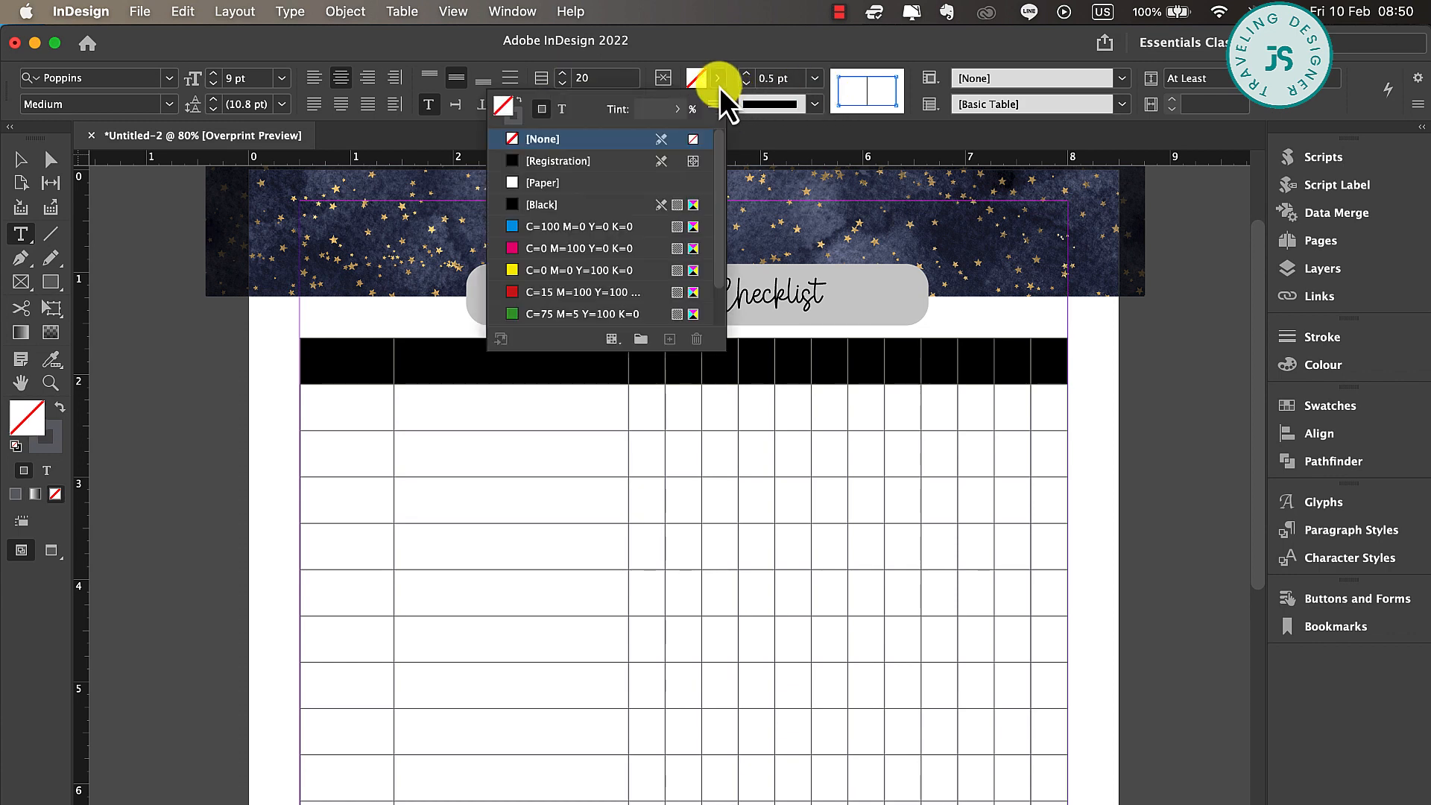
{"action": "left_click", "coordinate": [496, 314]}
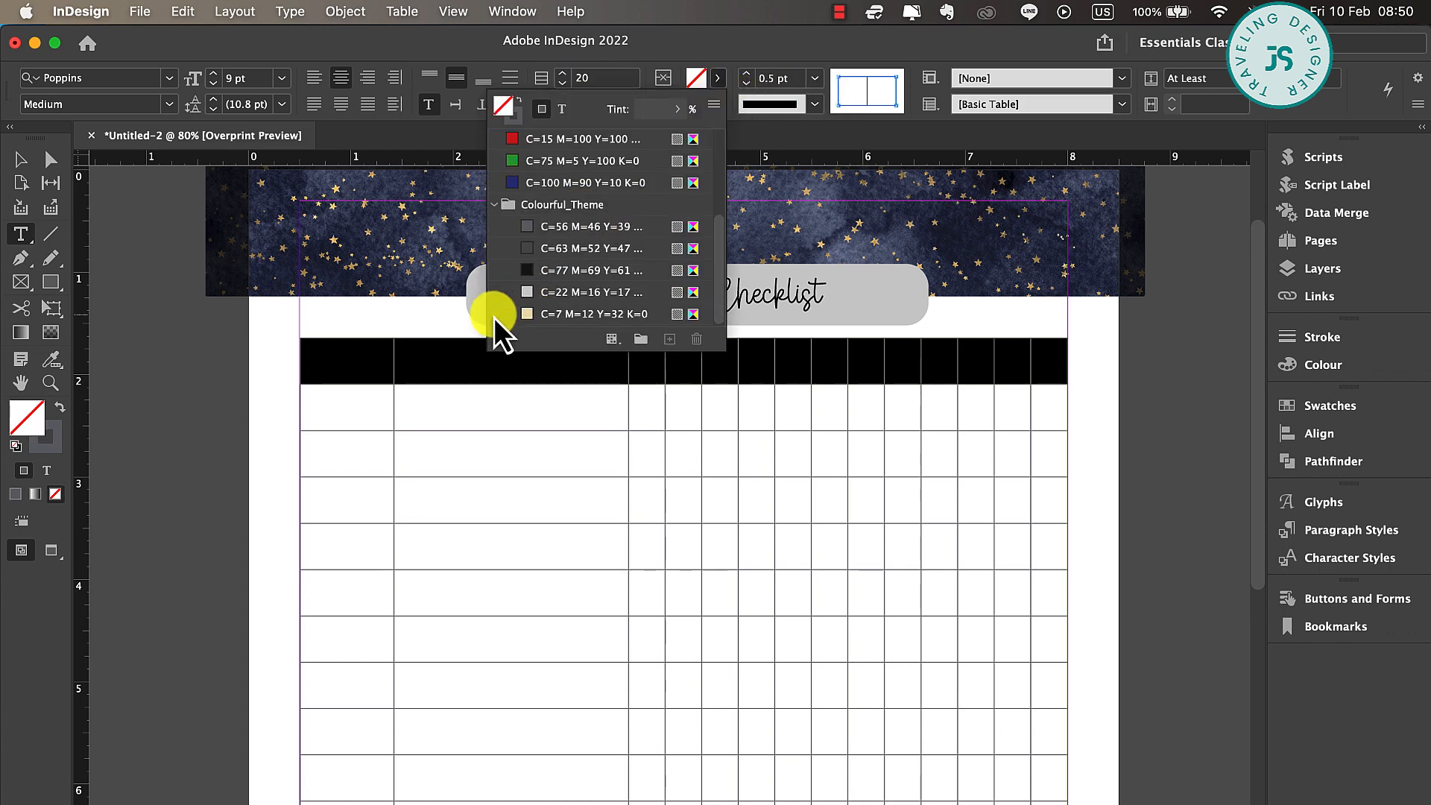
{"action": "left_click", "coordinate": [548, 227]}
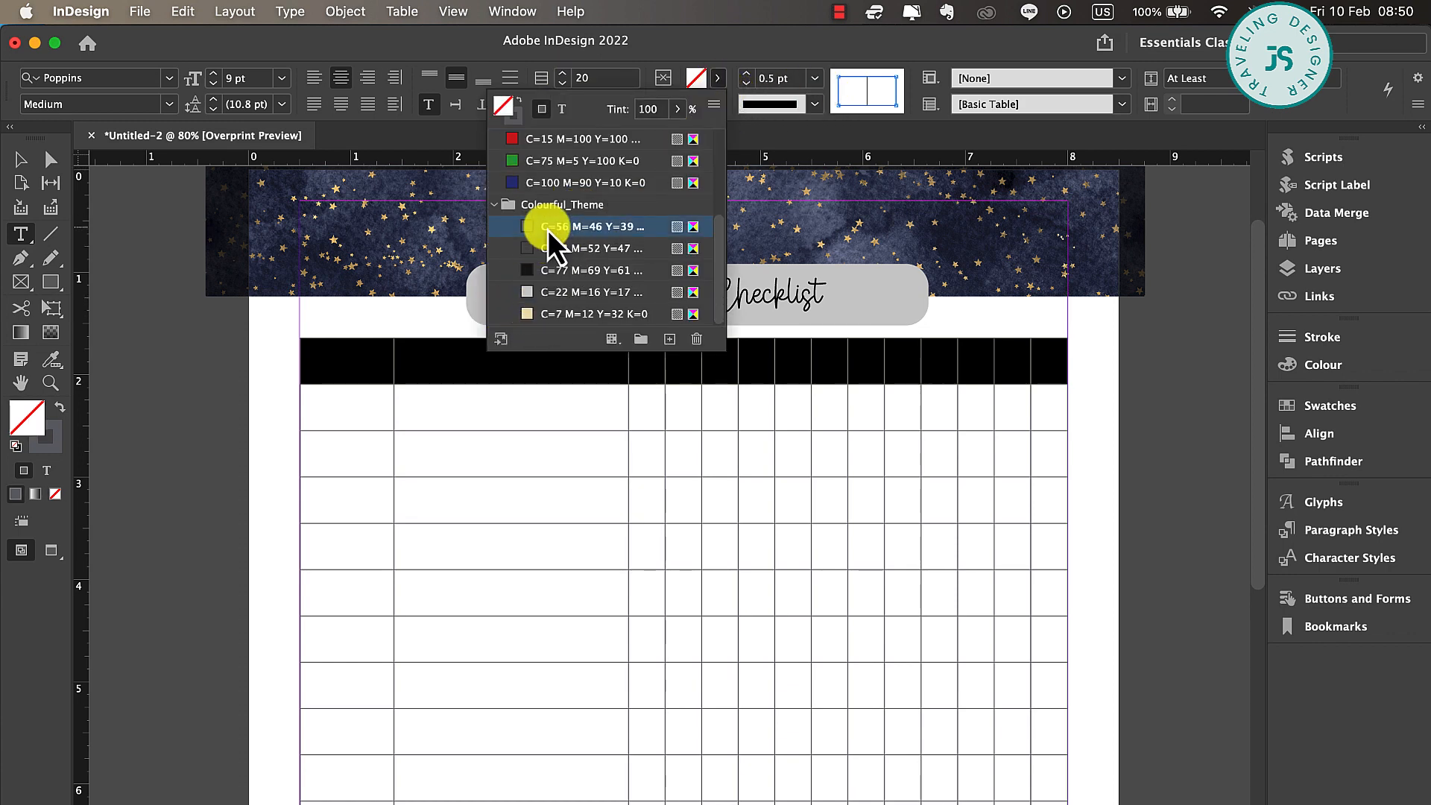
{"action": "left_click", "coordinate": [365, 363]}
{"action": "left_click", "coordinate": [373, 351]}
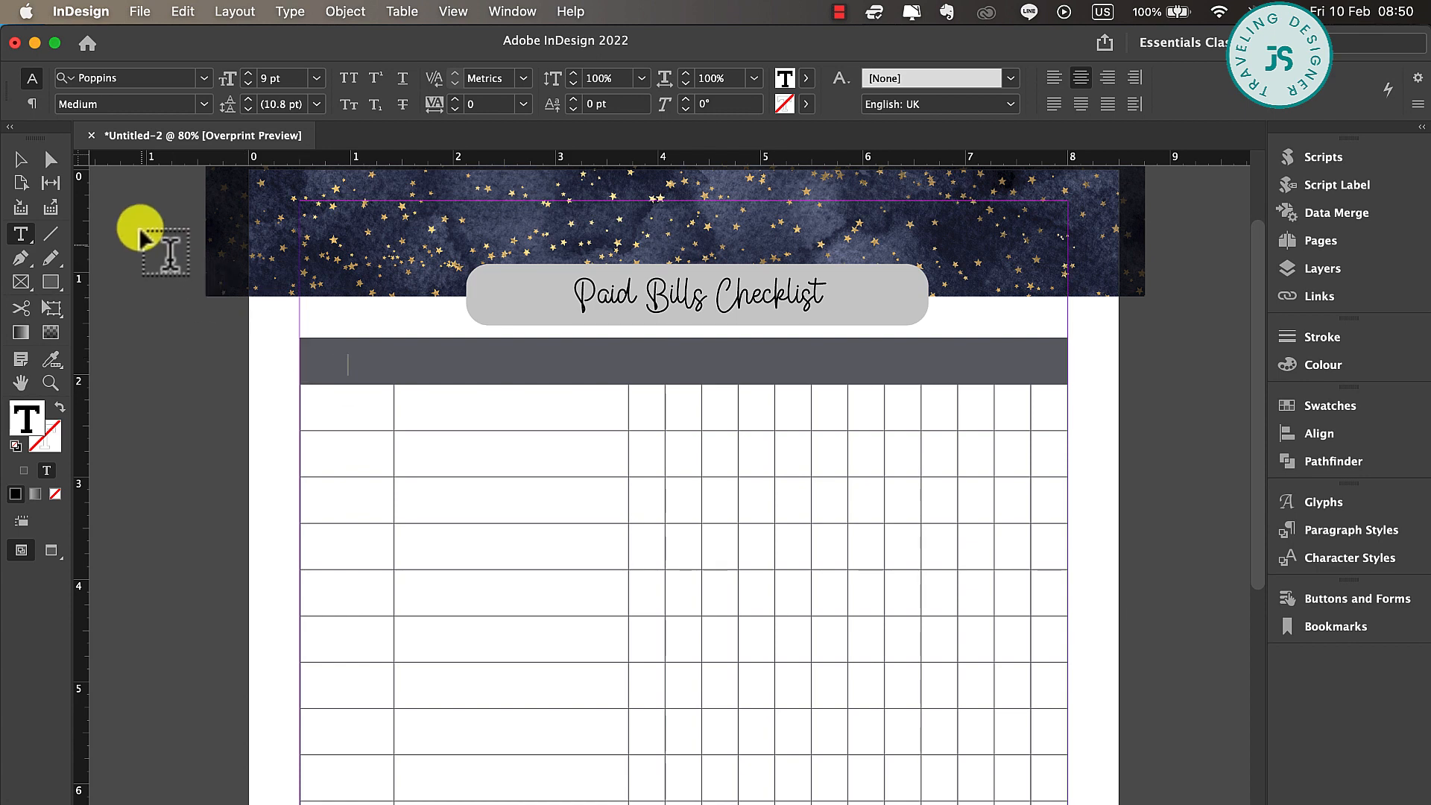
Set the text colour of the table's whole header row to the white Paper swatch
{"action": "left_click", "coordinate": [307, 360]}
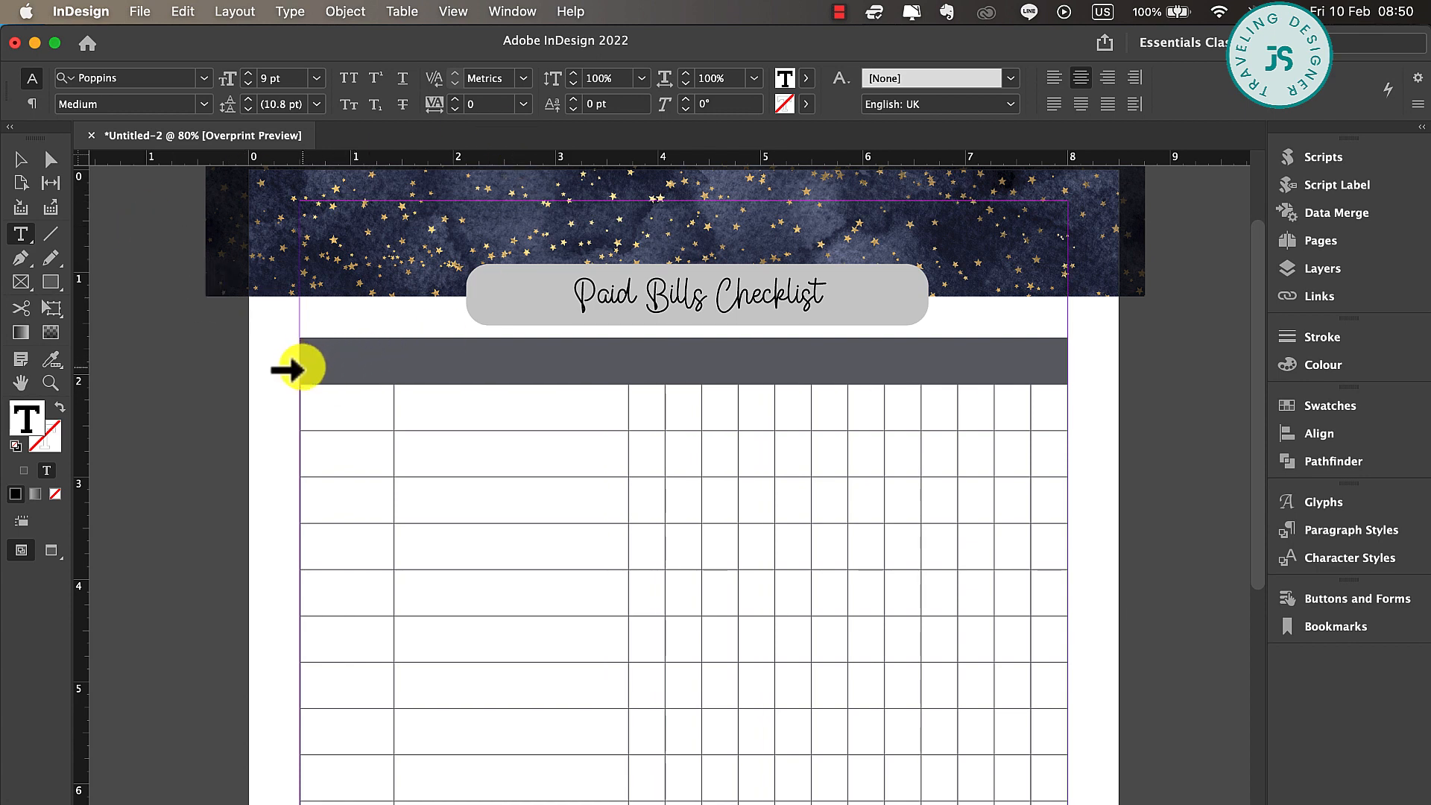
{"action": "left_click", "coordinate": [297, 363]}
{"action": "left_click", "coordinate": [719, 83]}
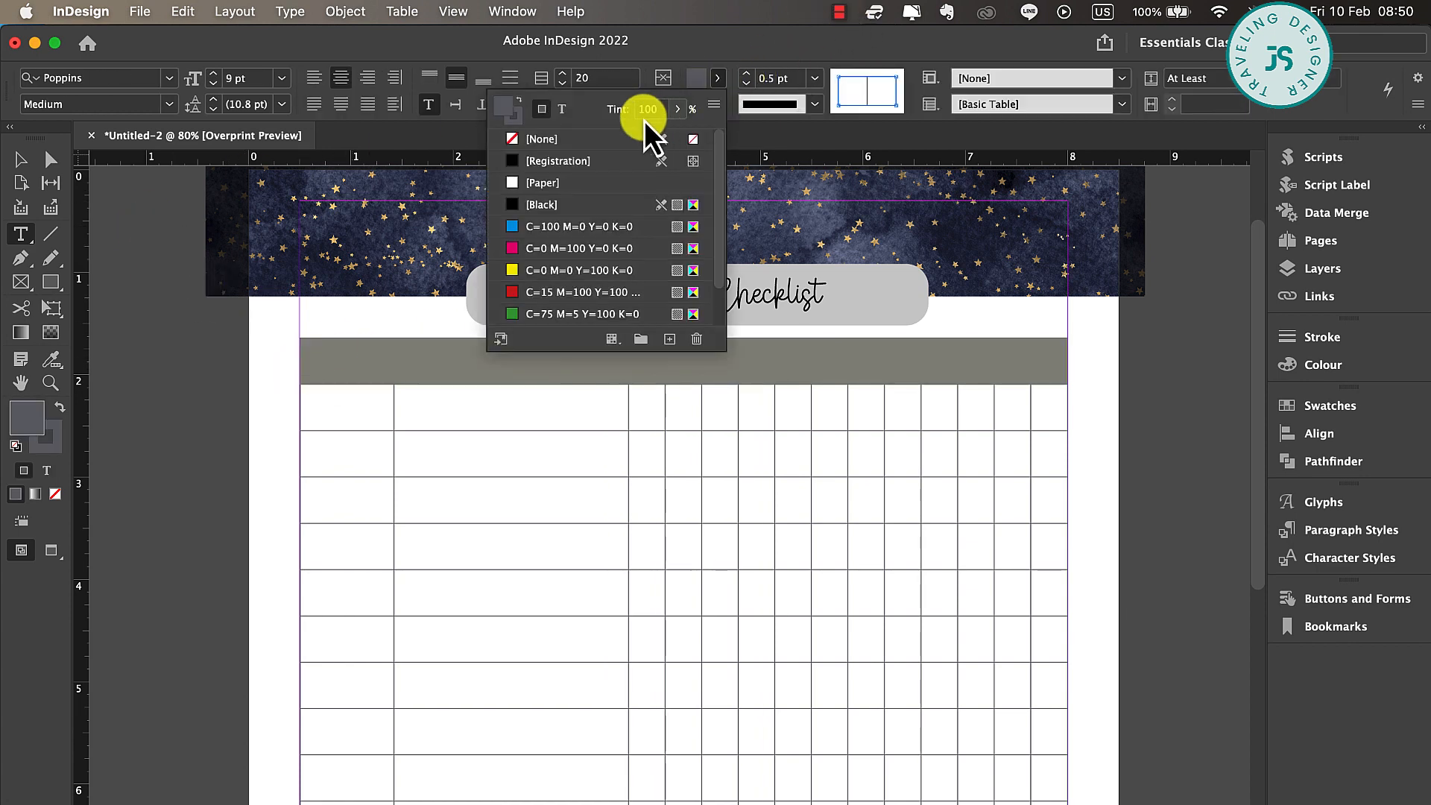
{"action": "left_click", "coordinate": [561, 108]}
{"action": "left_click", "coordinate": [534, 187]}
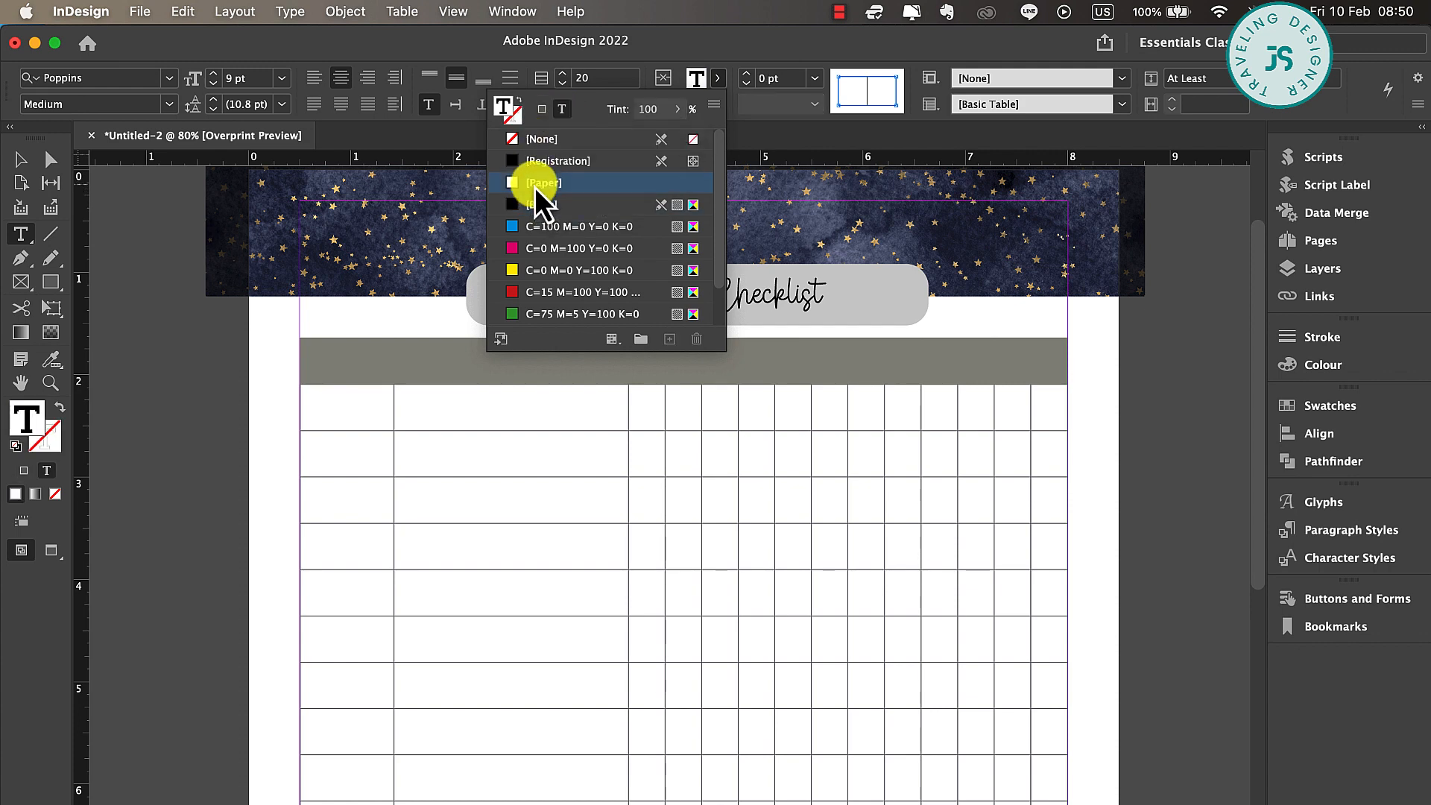
{"action": "left_click", "coordinate": [20, 160]}
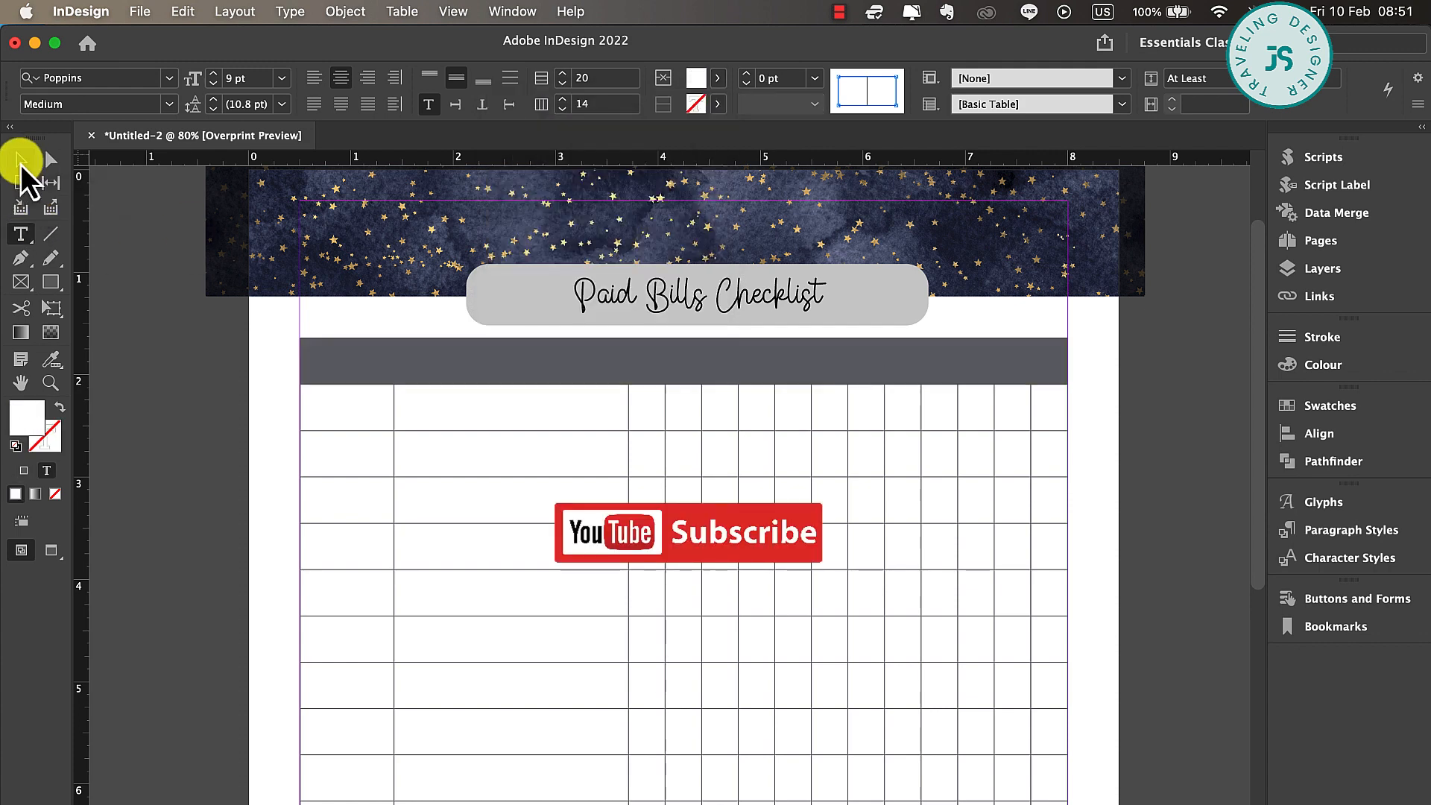
Label the header row cells DATE, BILLS and the twelve month initials J F M A M J J A S O N D
{"action": "double_click", "coordinate": [351, 365]}
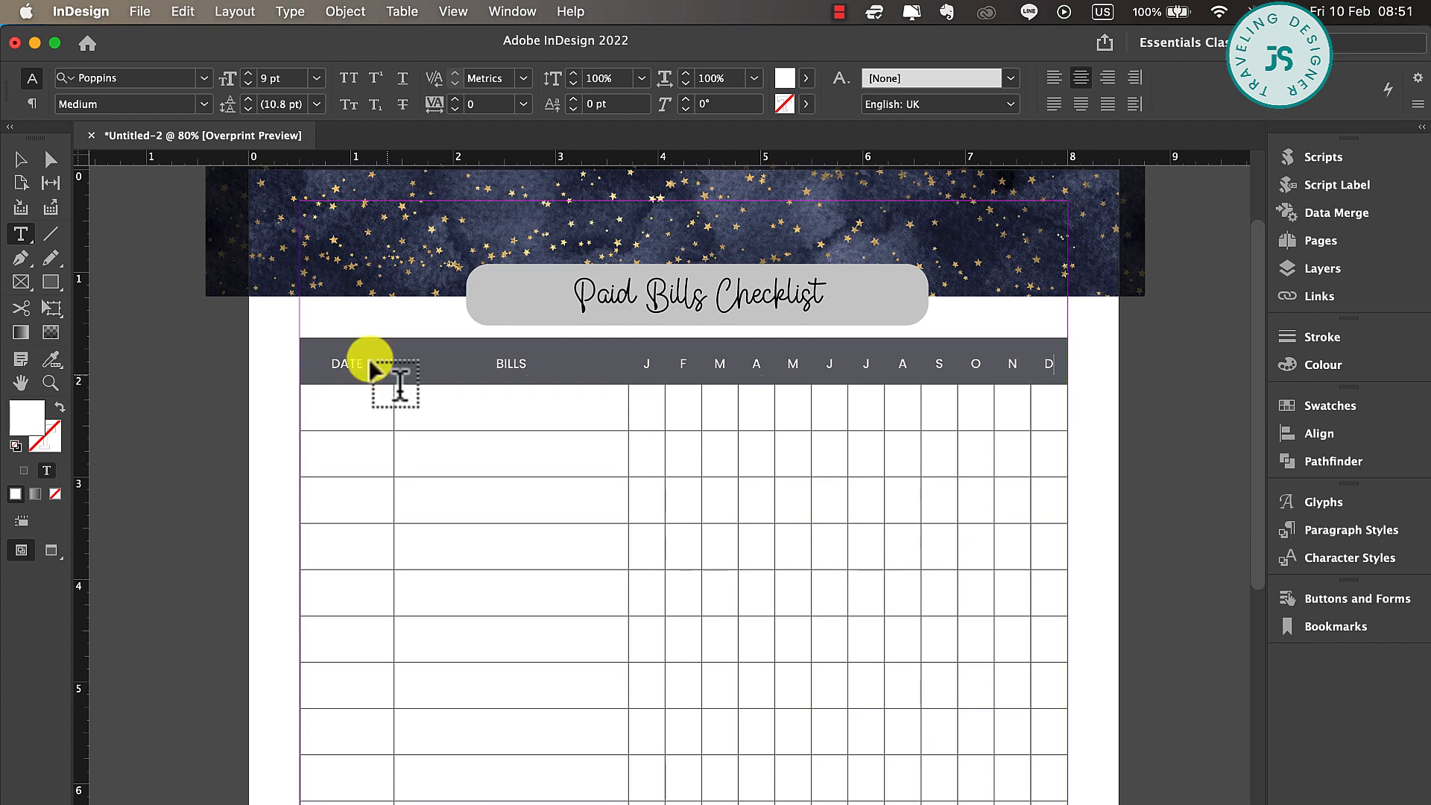
{"action": "left_click_drag", "start_coordinate": [412, 384], "coordinate": [485, 365]}
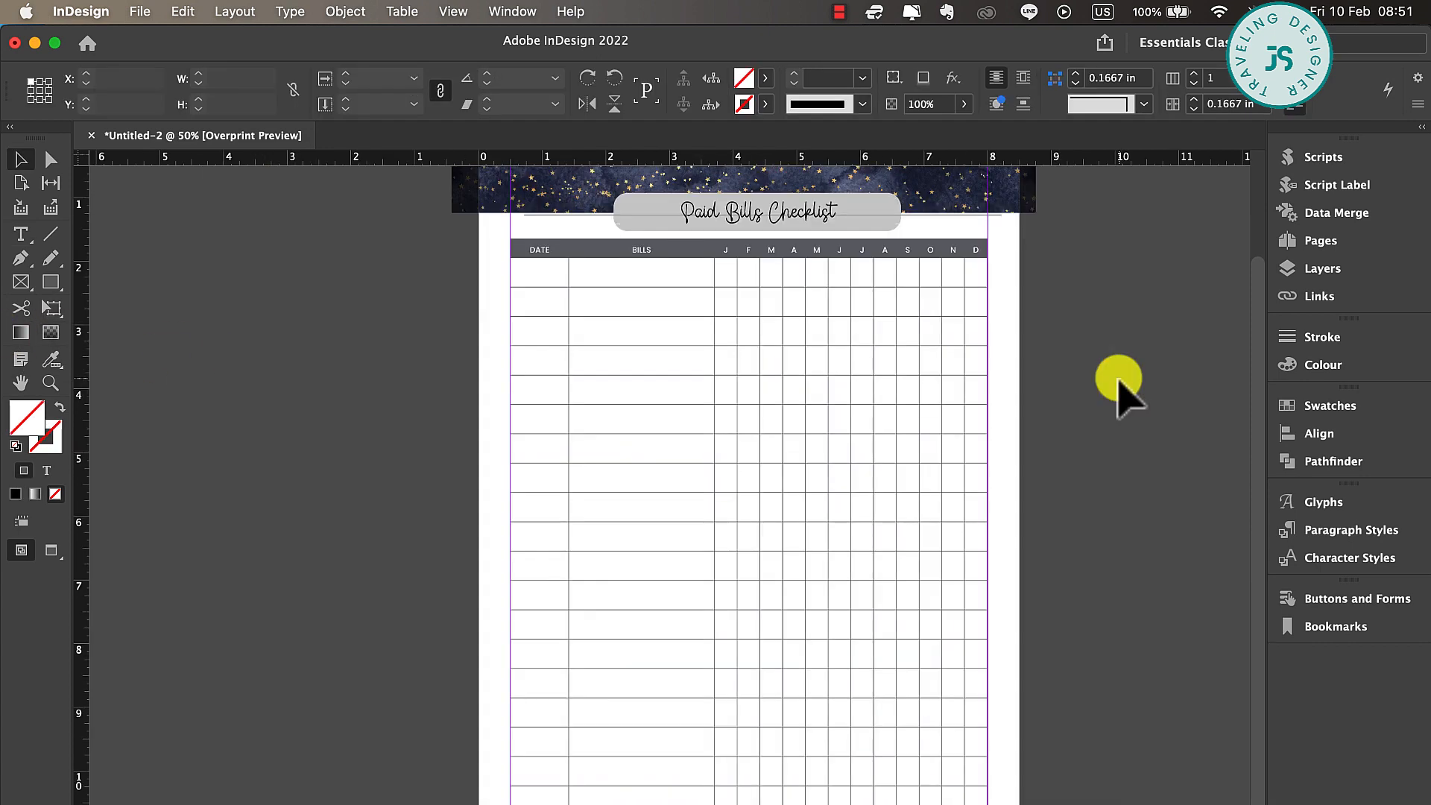
{"action": "scroll", "coordinate": [1118, 379], "scroll_direction": "right", "scroll_amount": 2}
{"action": "scroll", "coordinate": [1118, 379], "scroll_direction": "up", "scroll_amount": 1}
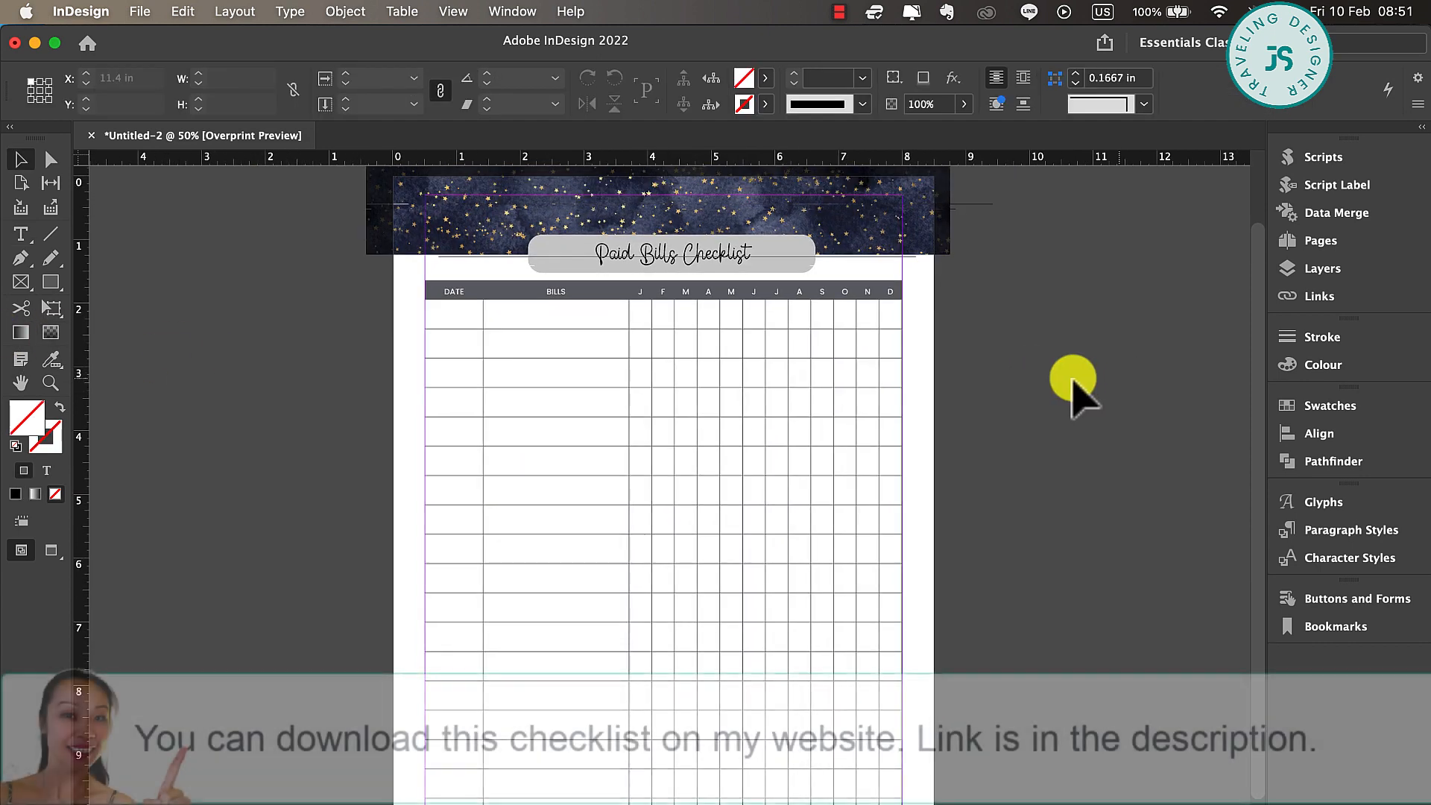
Fill the rounded title box with the grey C=56 M=46 Y=39 swatch from the Colourful_Theme group, keeping the 25% tint
{"action": "left_click", "coordinate": [809, 269]}
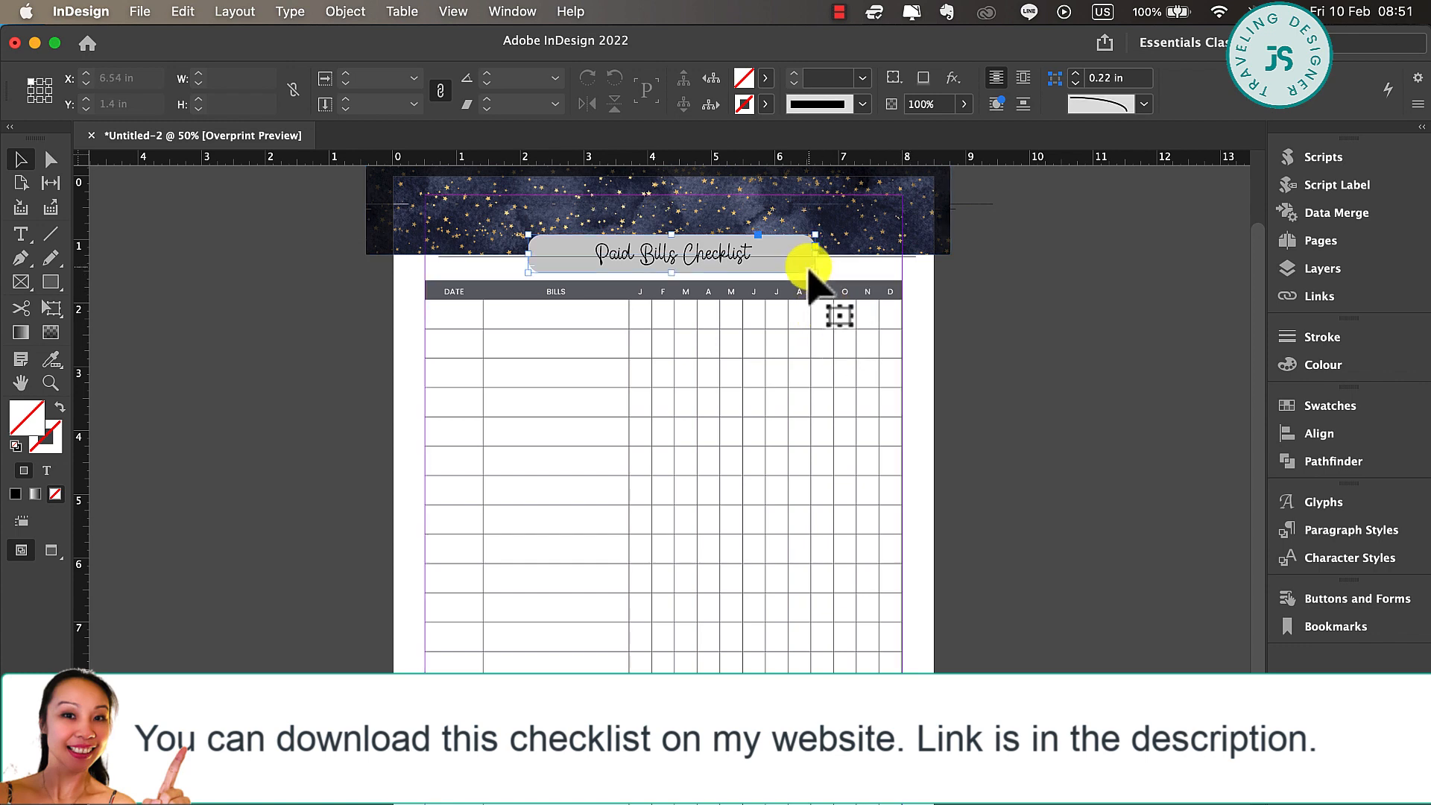
{"action": "left_click", "coordinate": [765, 82]}
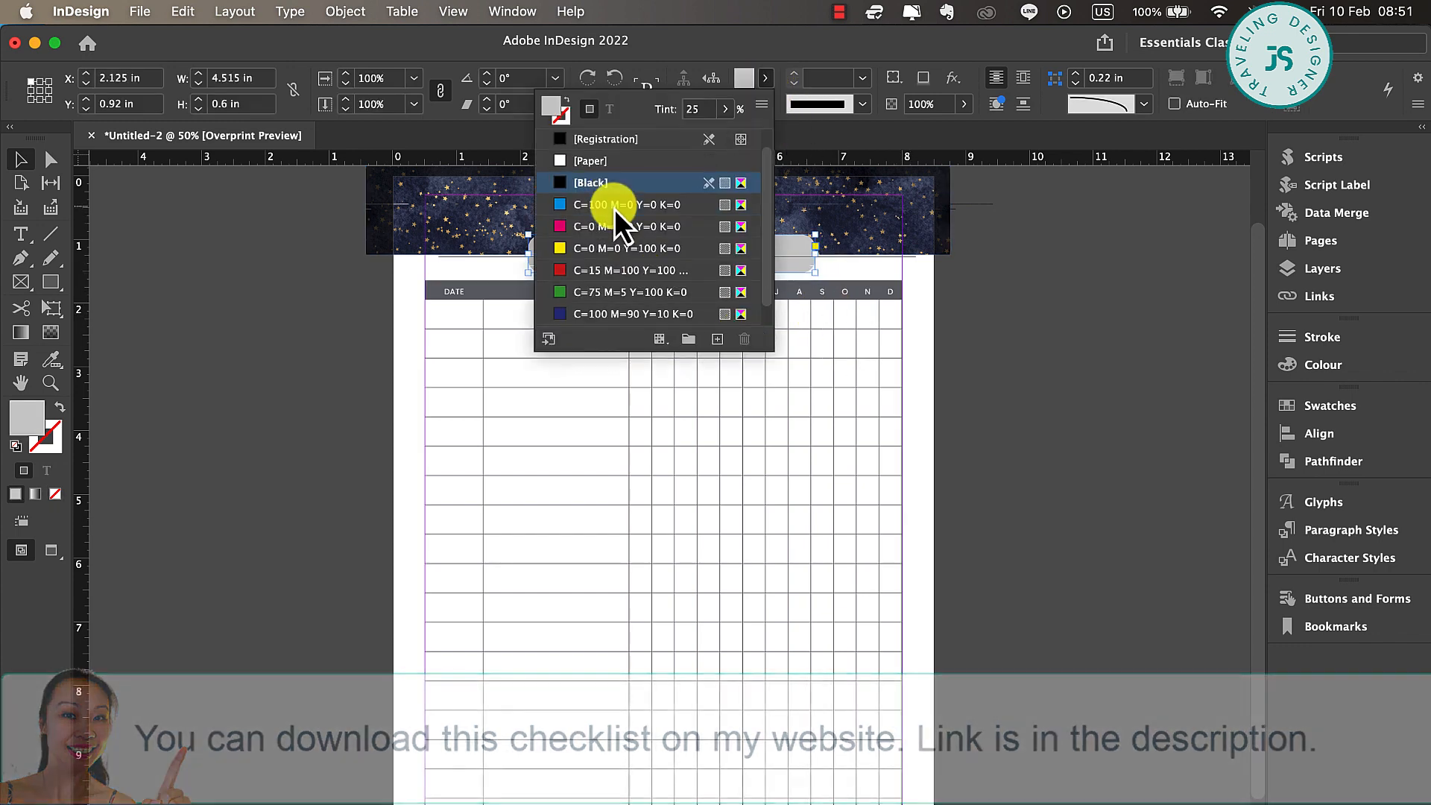
{"action": "scroll", "coordinate": [551, 318], "scroll_direction": "down", "scroll_amount": 3}
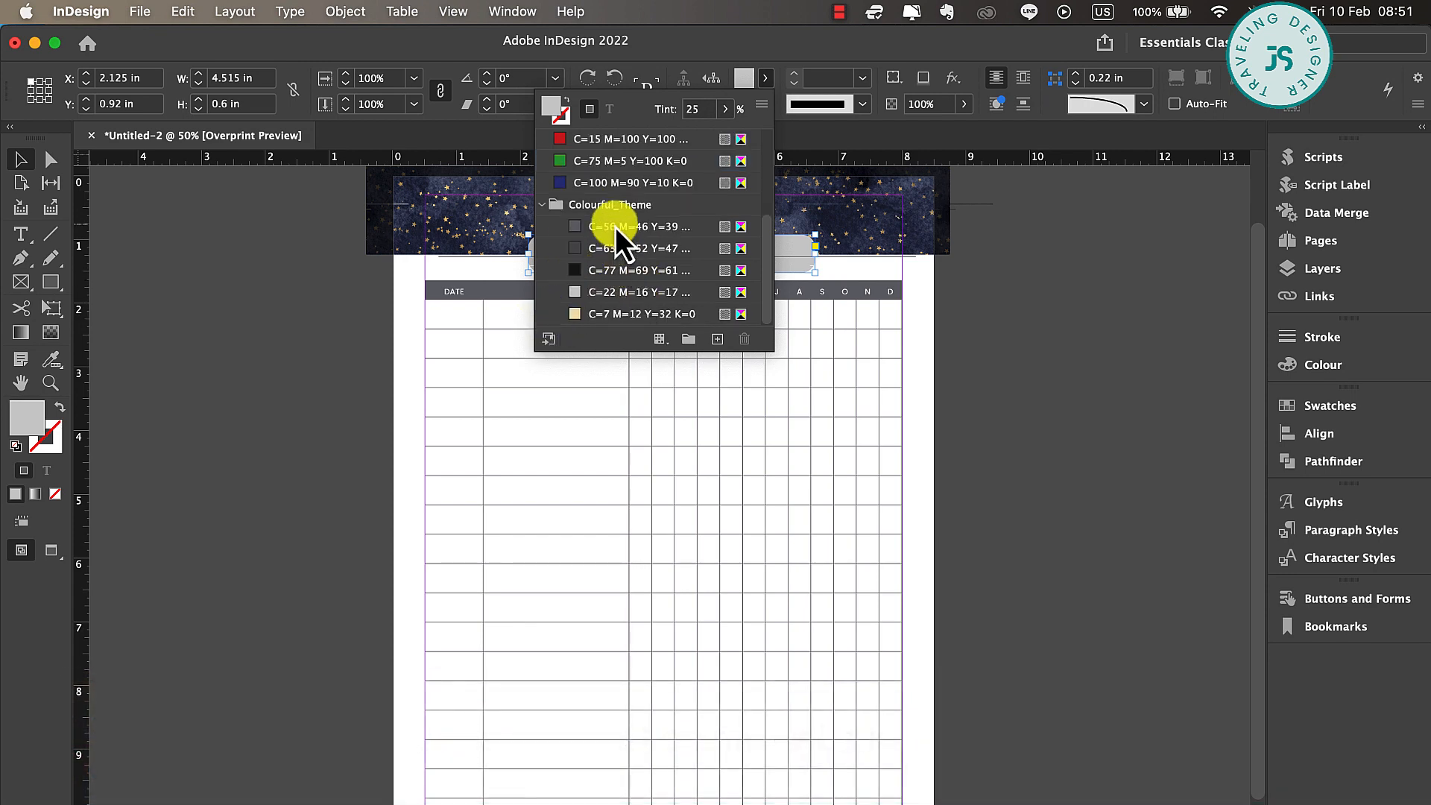
{"action": "left_click", "coordinate": [615, 226]}
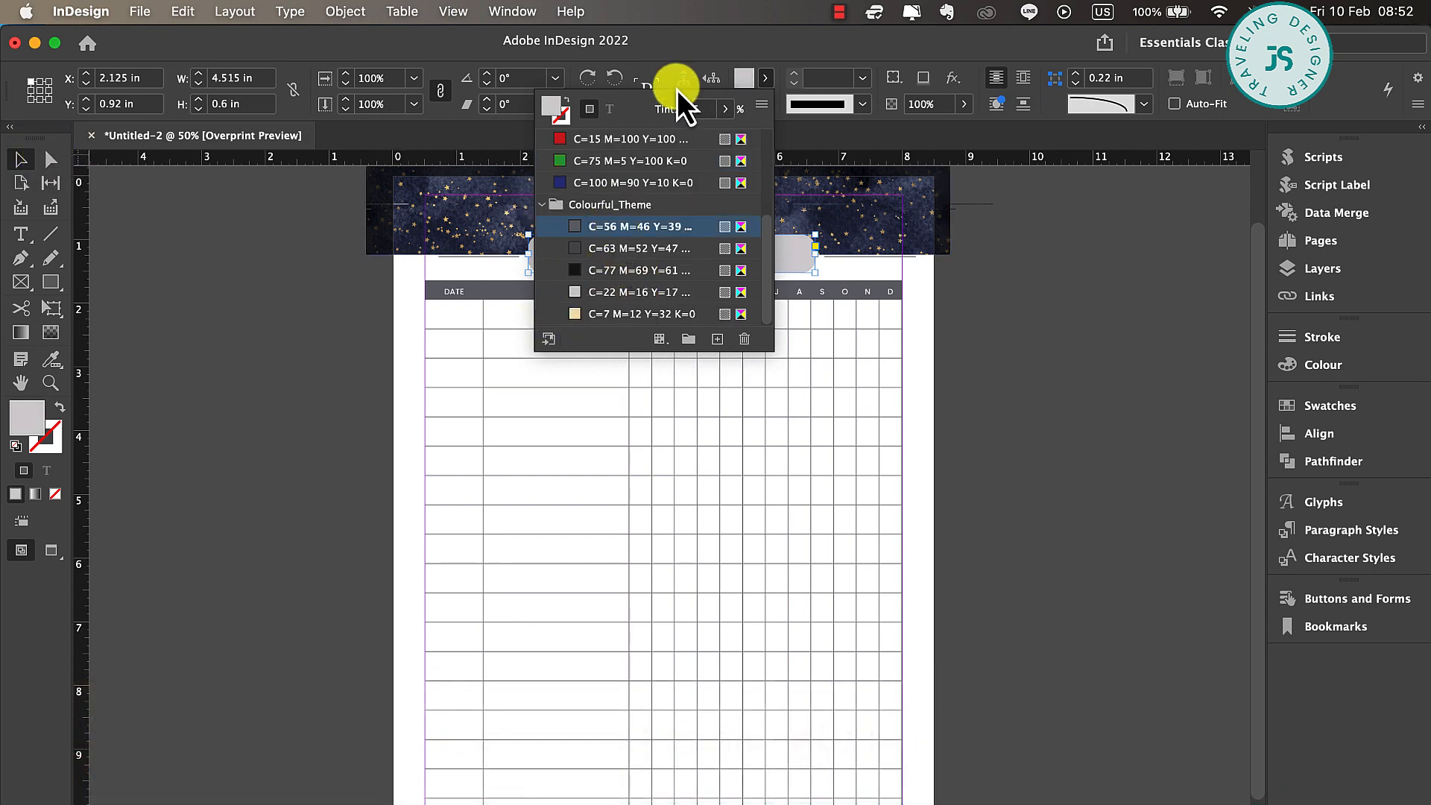
{"action": "left_click", "coordinate": [608, 114]}
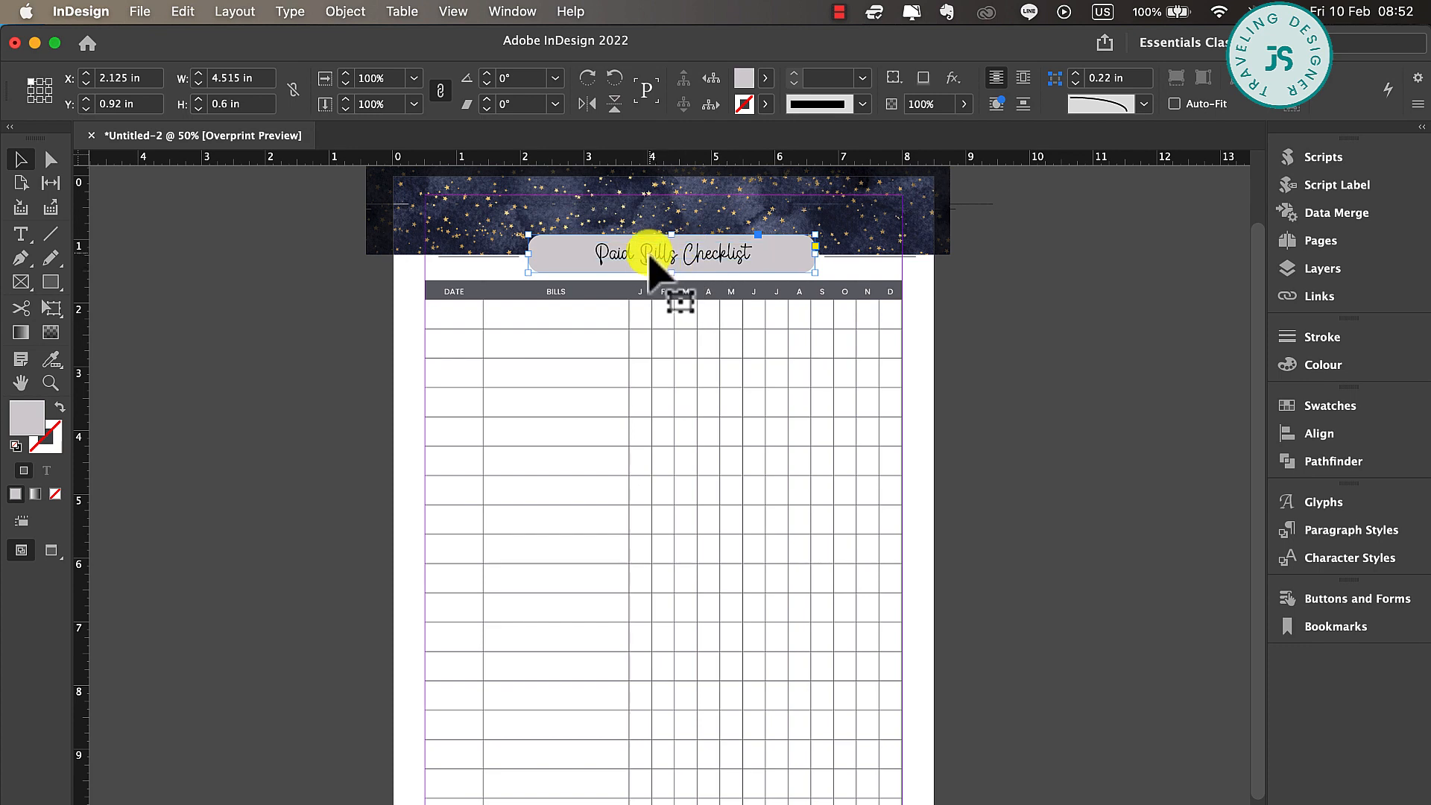
Try to colour the Paid Bills Checklist title text with the Paper swatch
{"action": "double_click", "coordinate": [696, 246]}
{"action": "key", "text": "ctrl+a"}
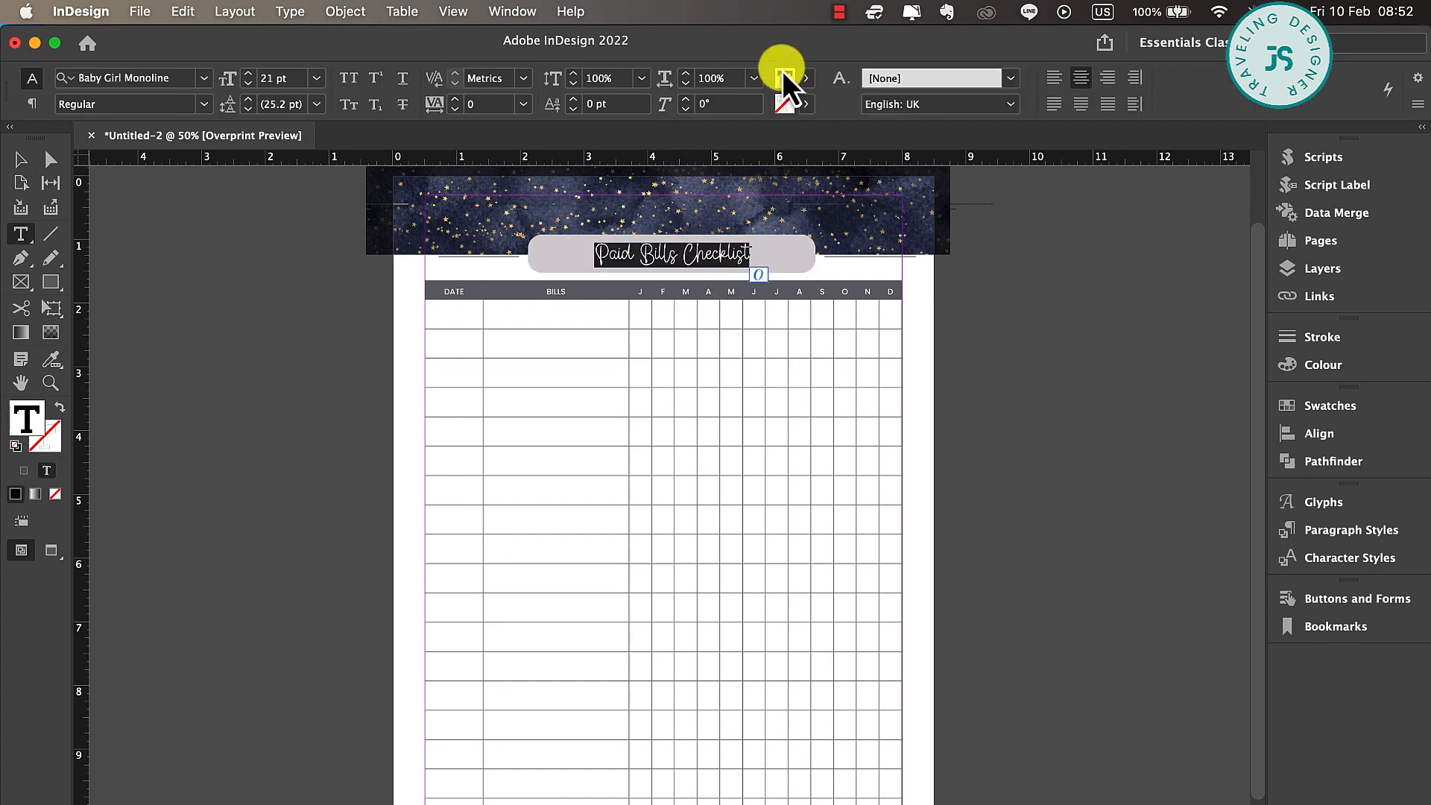
{"action": "left_click", "coordinate": [806, 79]}
{"action": "left_click", "coordinate": [605, 182]}
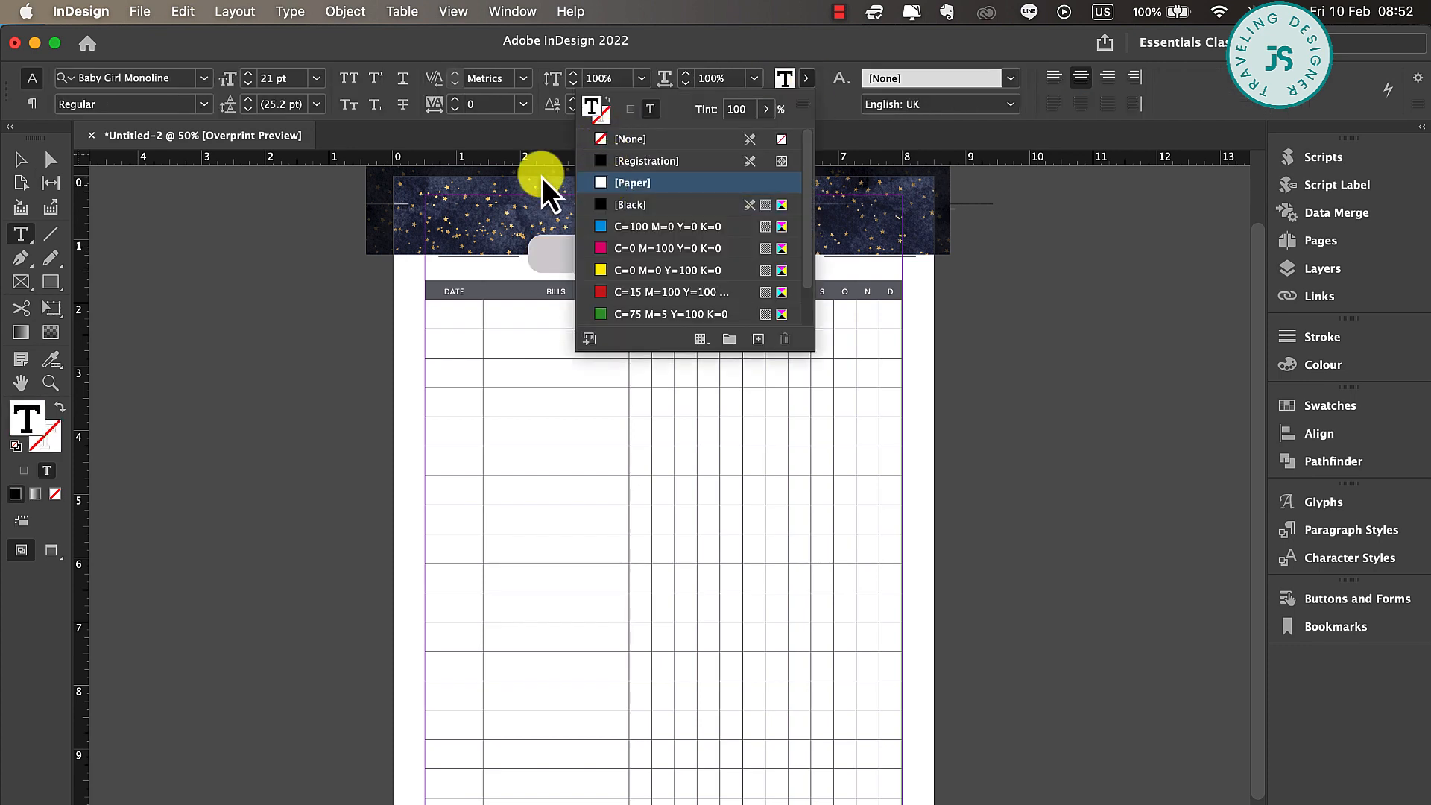
{"action": "left_click", "coordinate": [21, 183]}
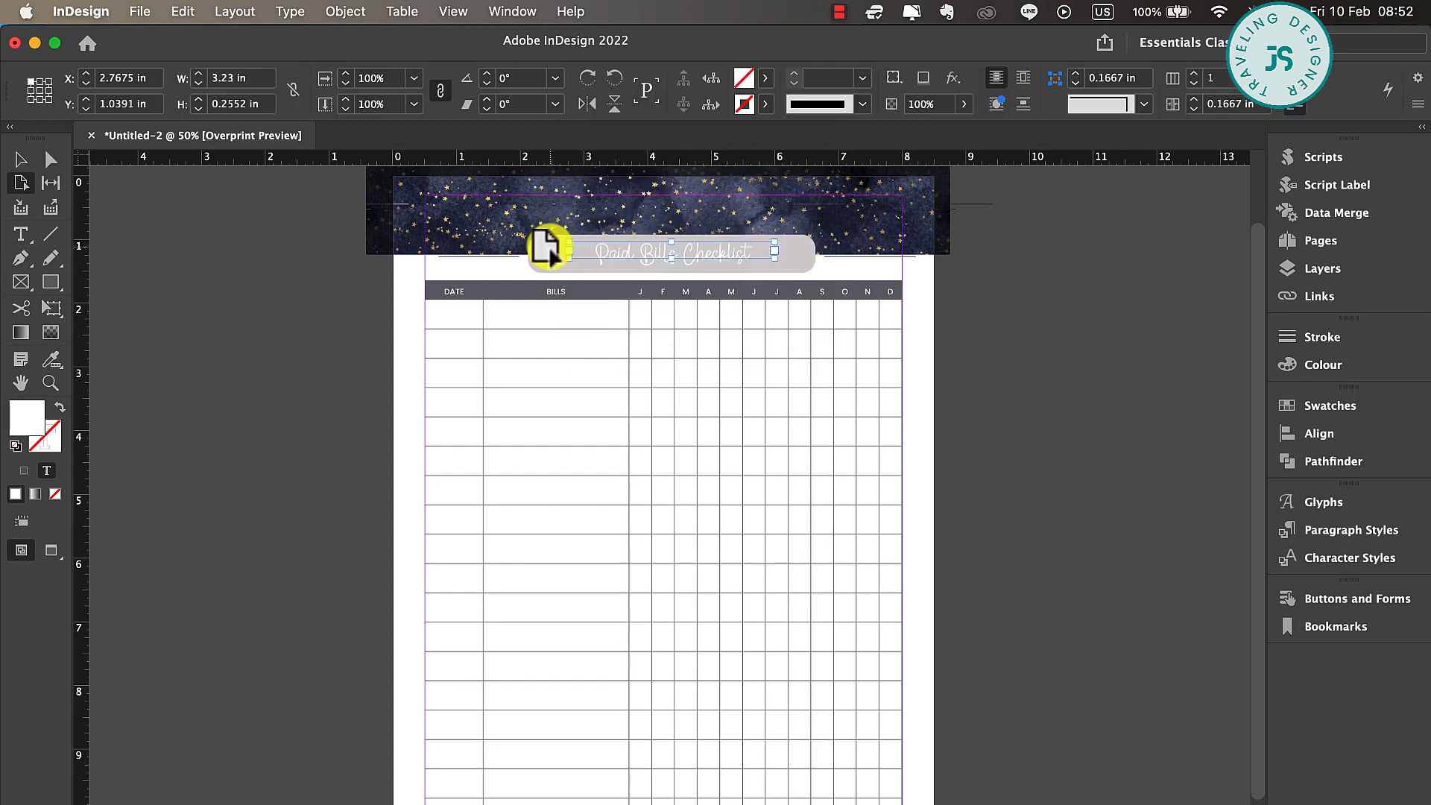
{"action": "left_click", "coordinate": [543, 257]}
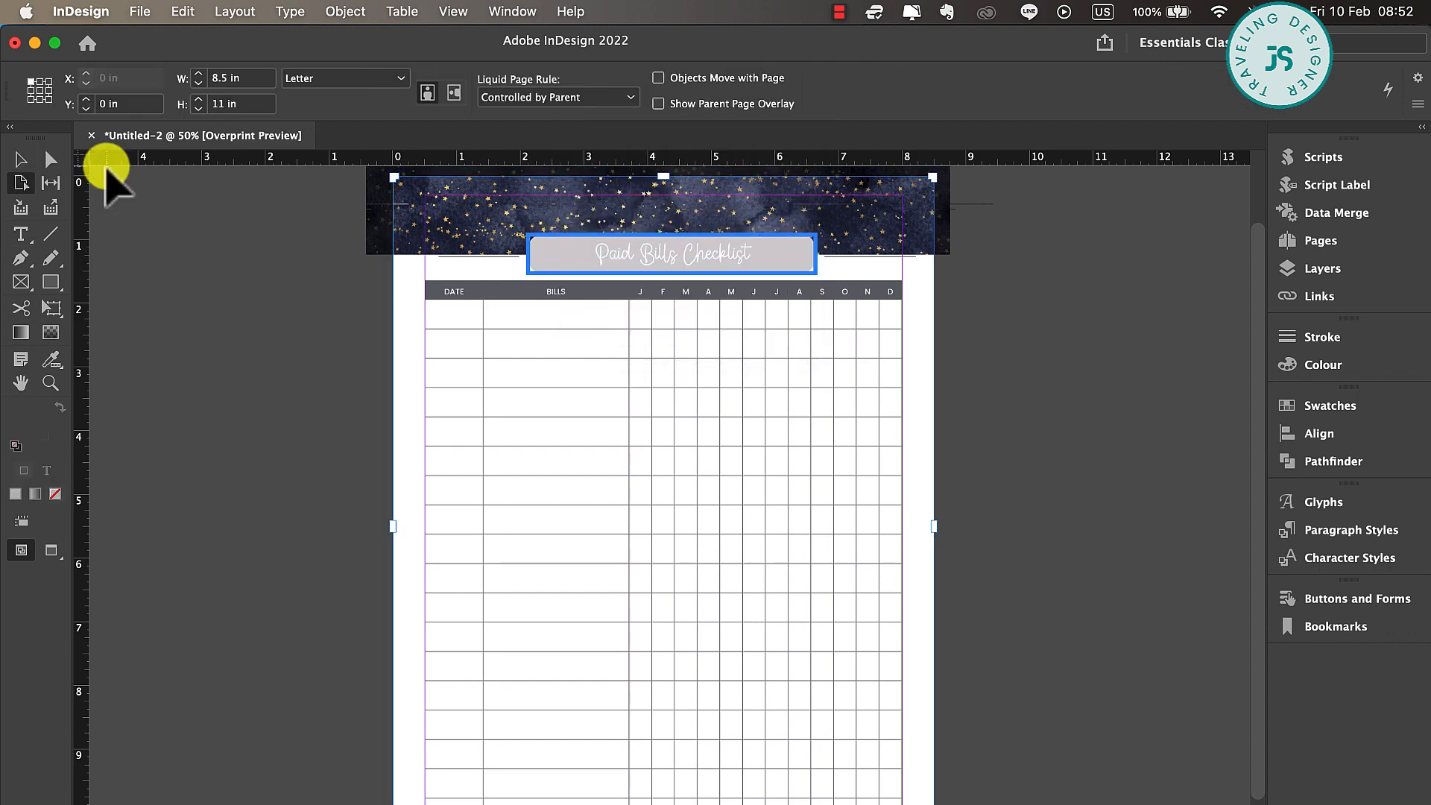
{"action": "left_click", "coordinate": [21, 159]}
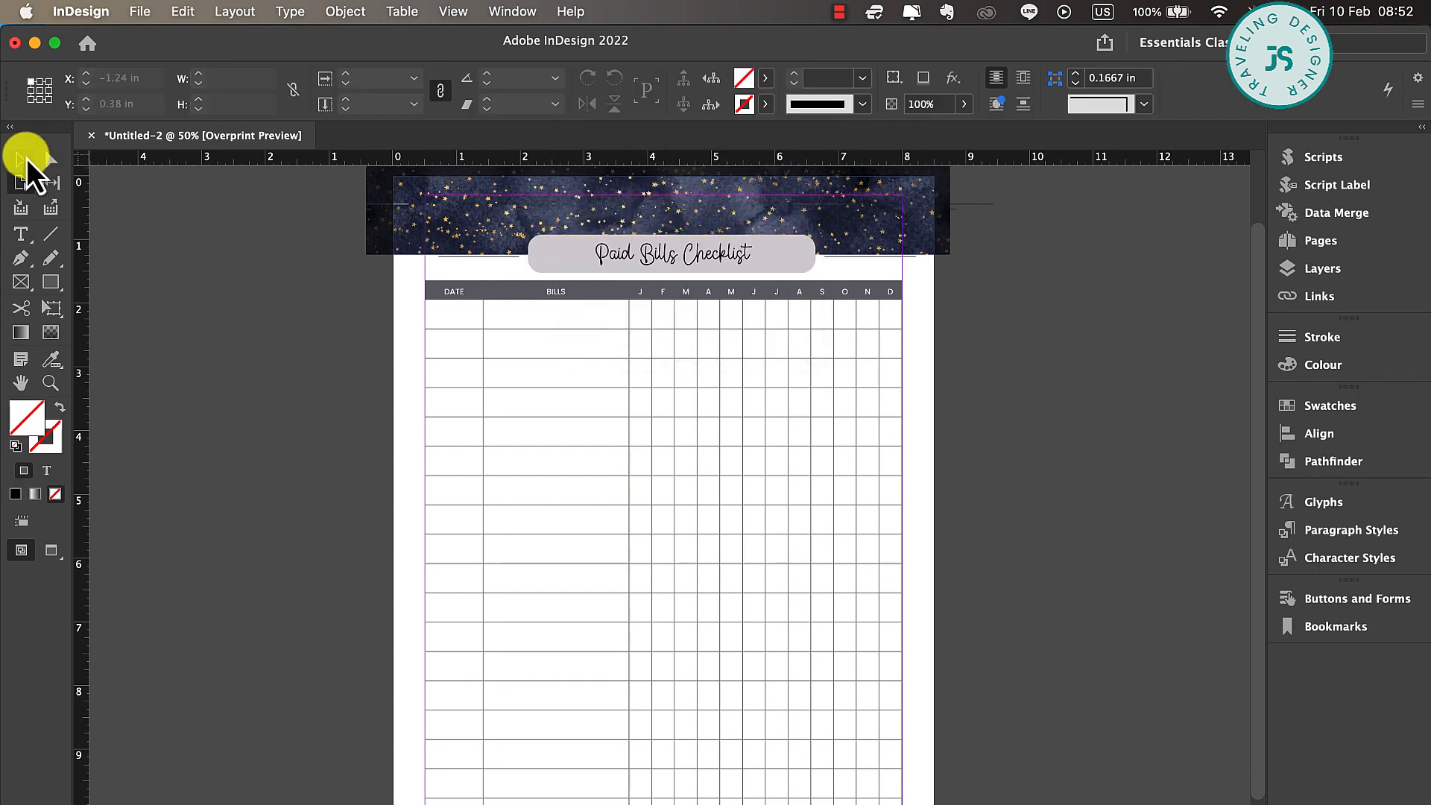
Raise the tint of the rounded title box's grey fill to full strength
{"action": "left_click", "coordinate": [560, 258]}
{"action": "left_click", "coordinate": [764, 78]}
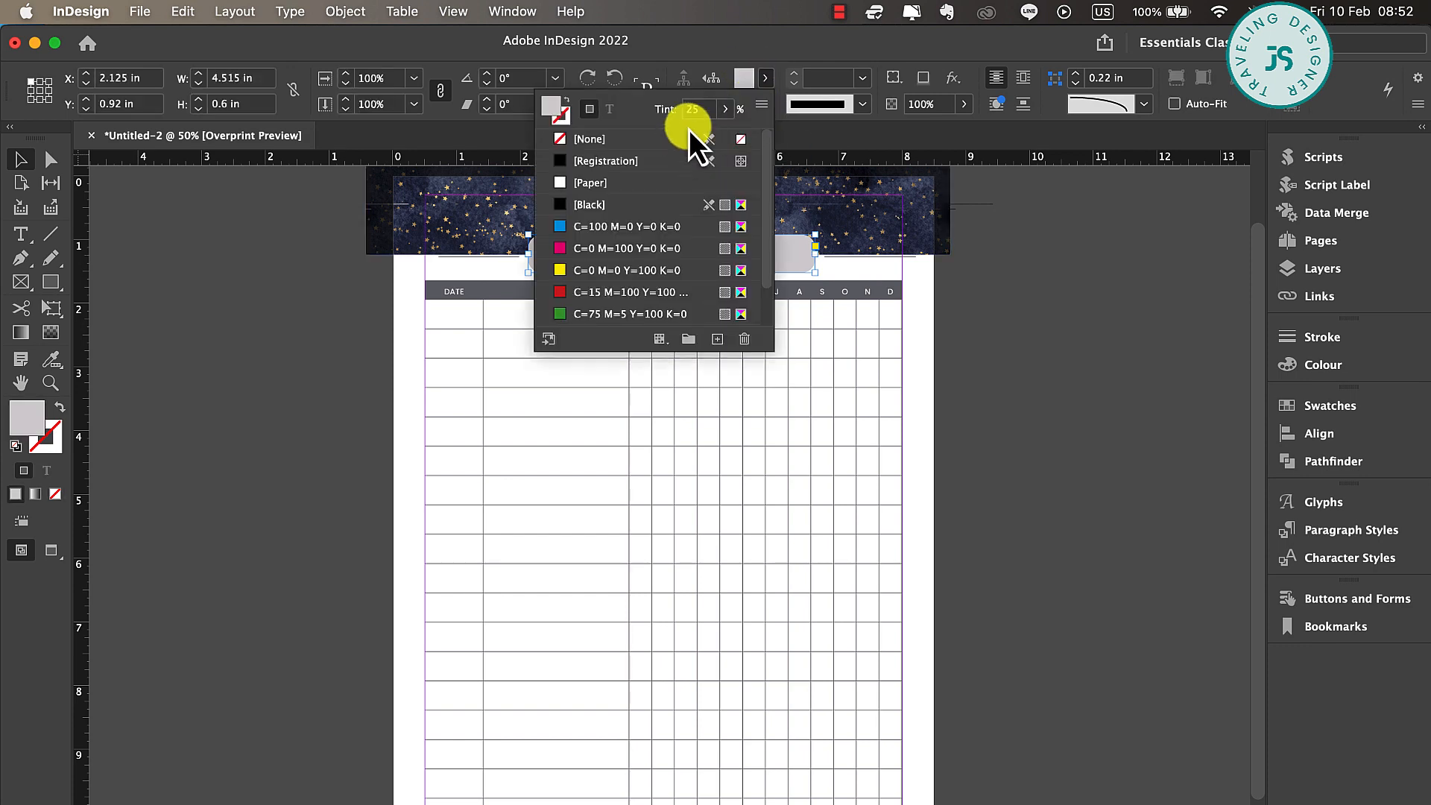
{"action": "left_click_drag", "start_coordinate": [646, 134], "coordinate": [776, 137]}
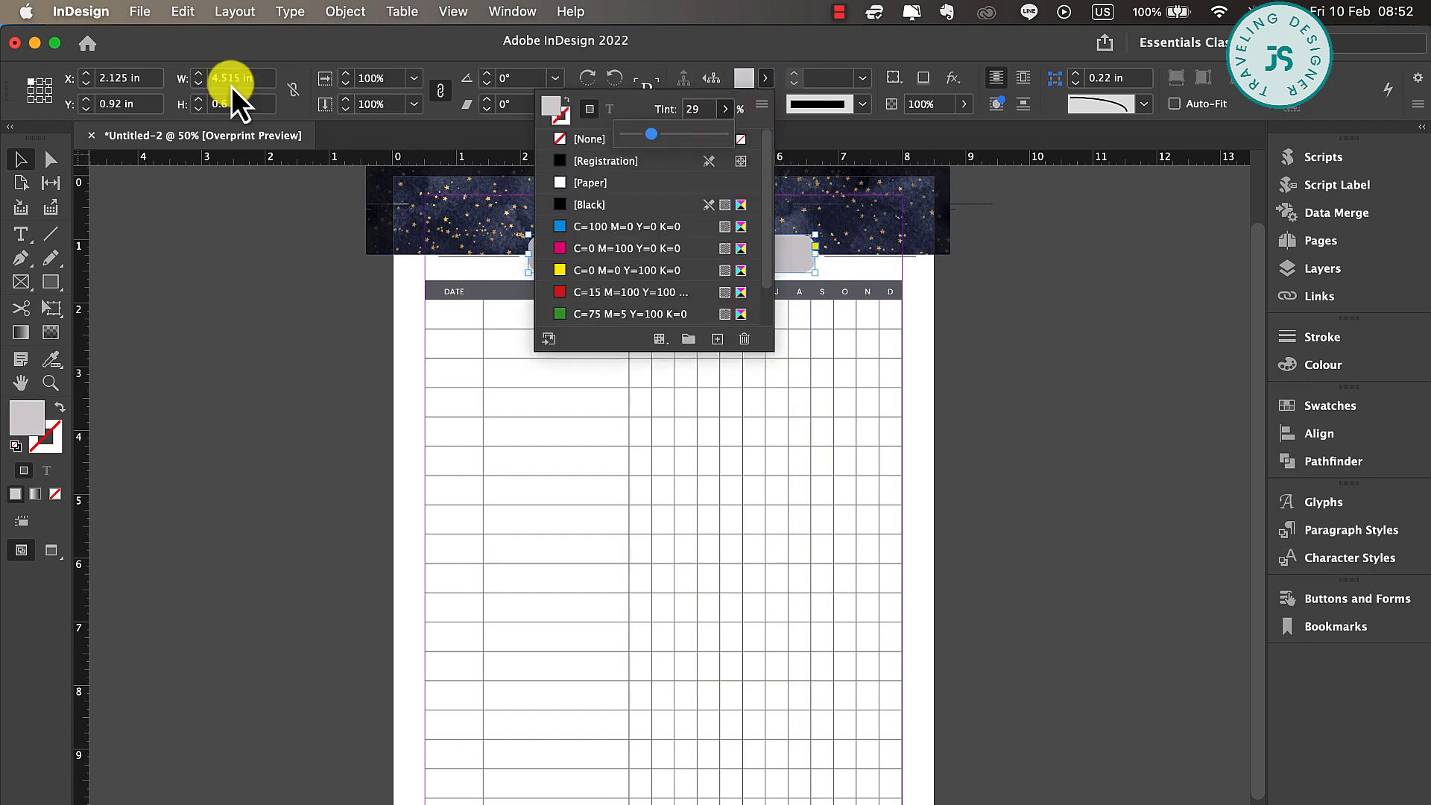
{"action": "left_click", "coordinate": [187, 246]}
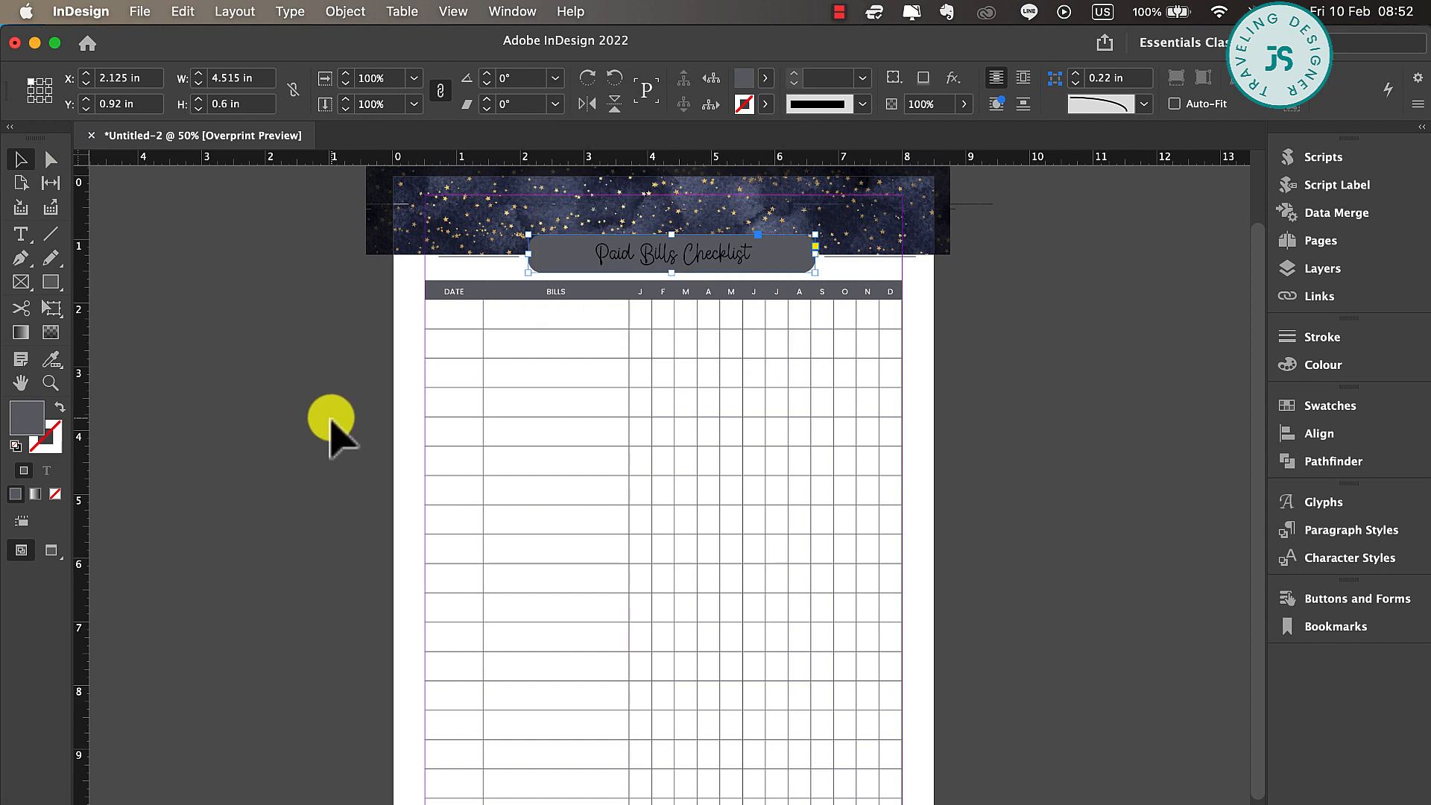
Colour the Paid Bills Checklist title text with the Paper swatch and show the page in preview mode
{"action": "left_click", "coordinate": [744, 256]}
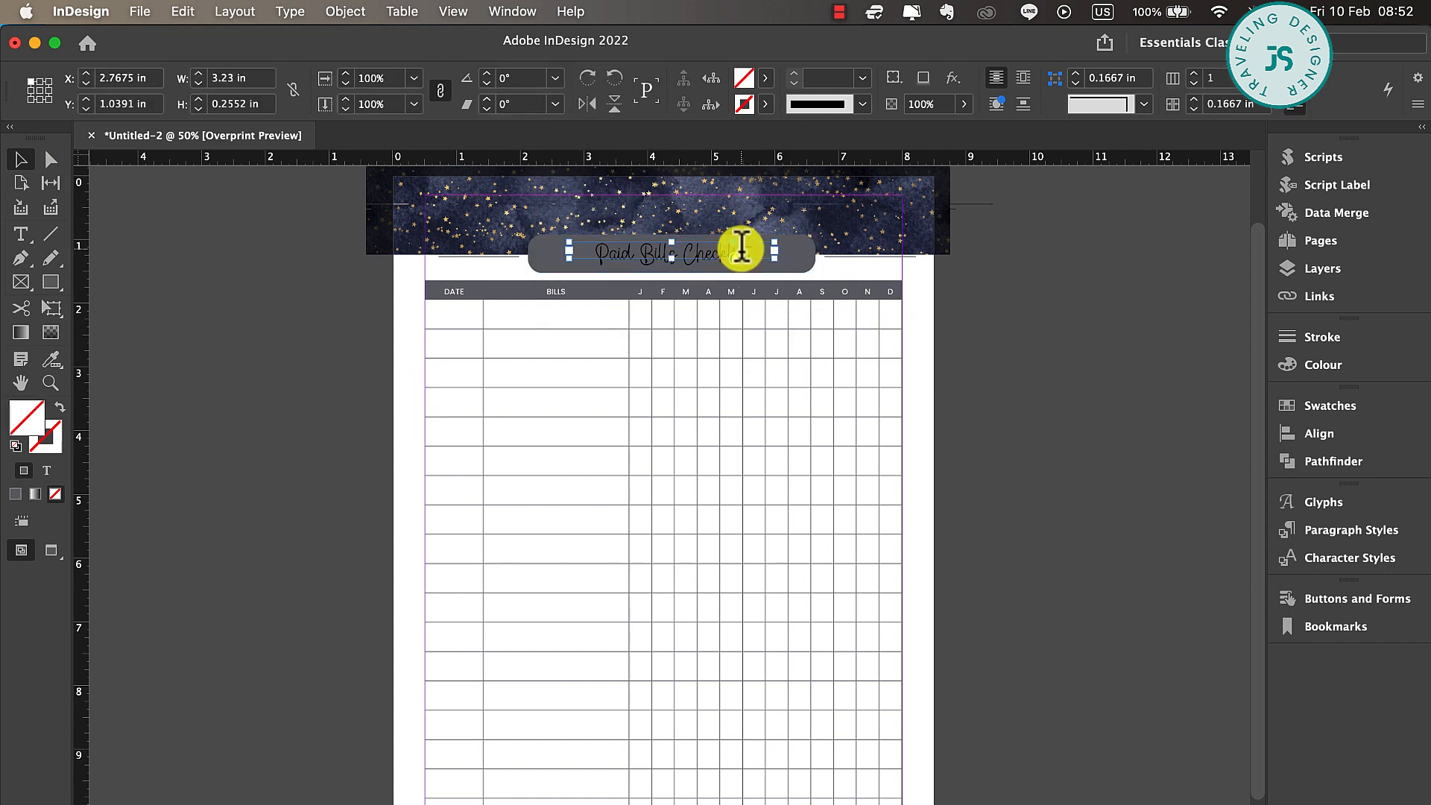
{"action": "double_click", "coordinate": [737, 246]}
{"action": "left_click", "coordinate": [809, 81]}
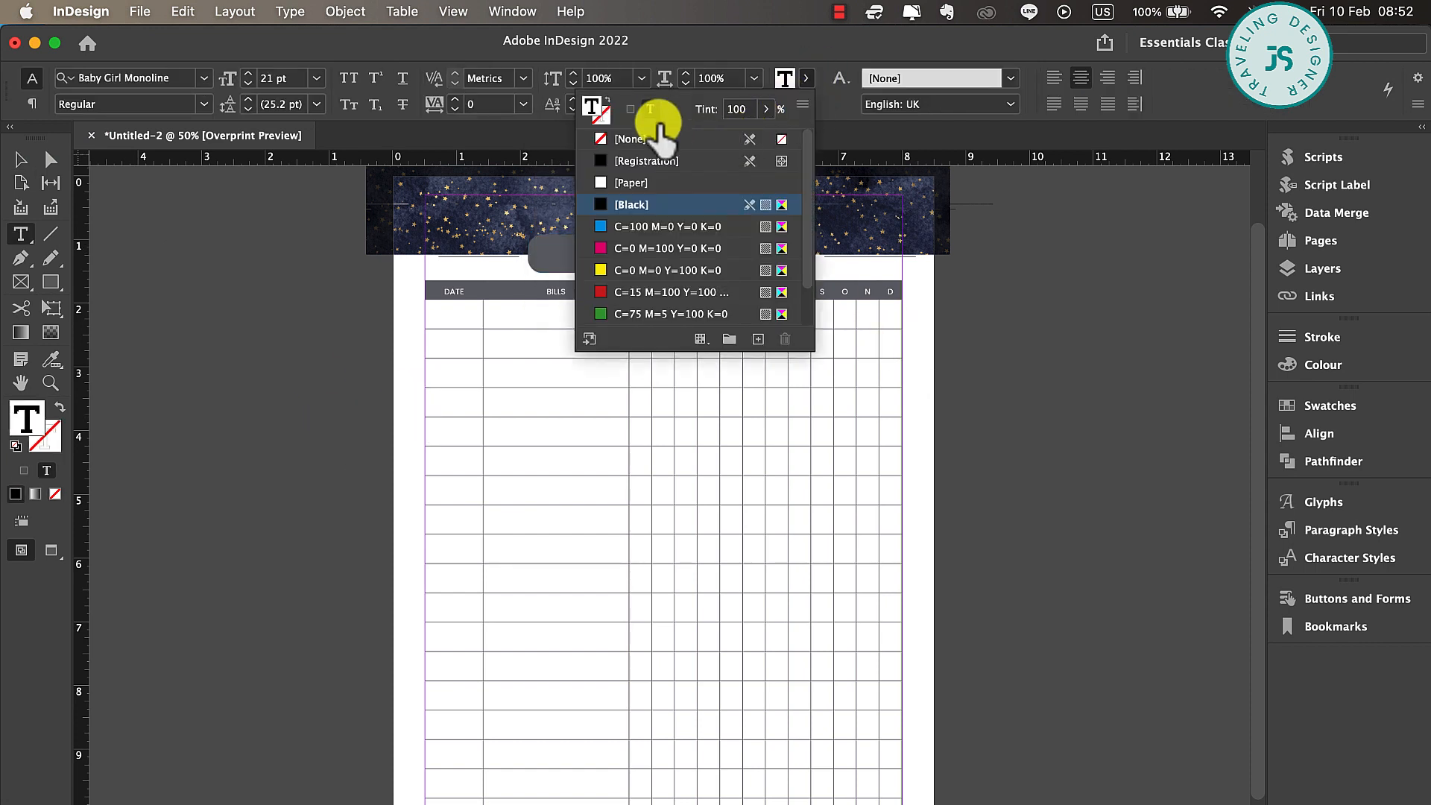
{"action": "left_click", "coordinate": [629, 182]}
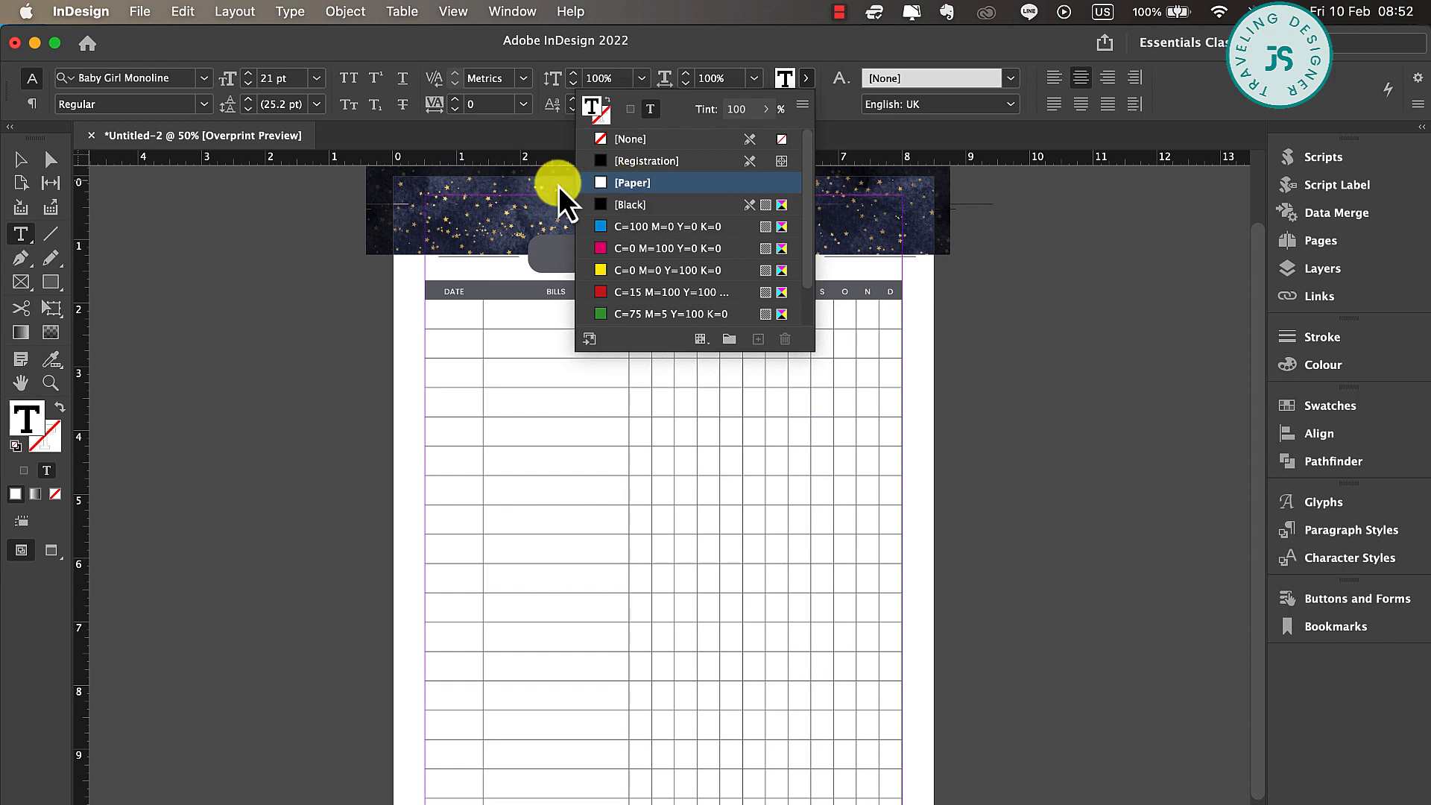
{"action": "left_click", "coordinate": [20, 159]}
{"action": "left_click", "coordinate": [1028, 328]}
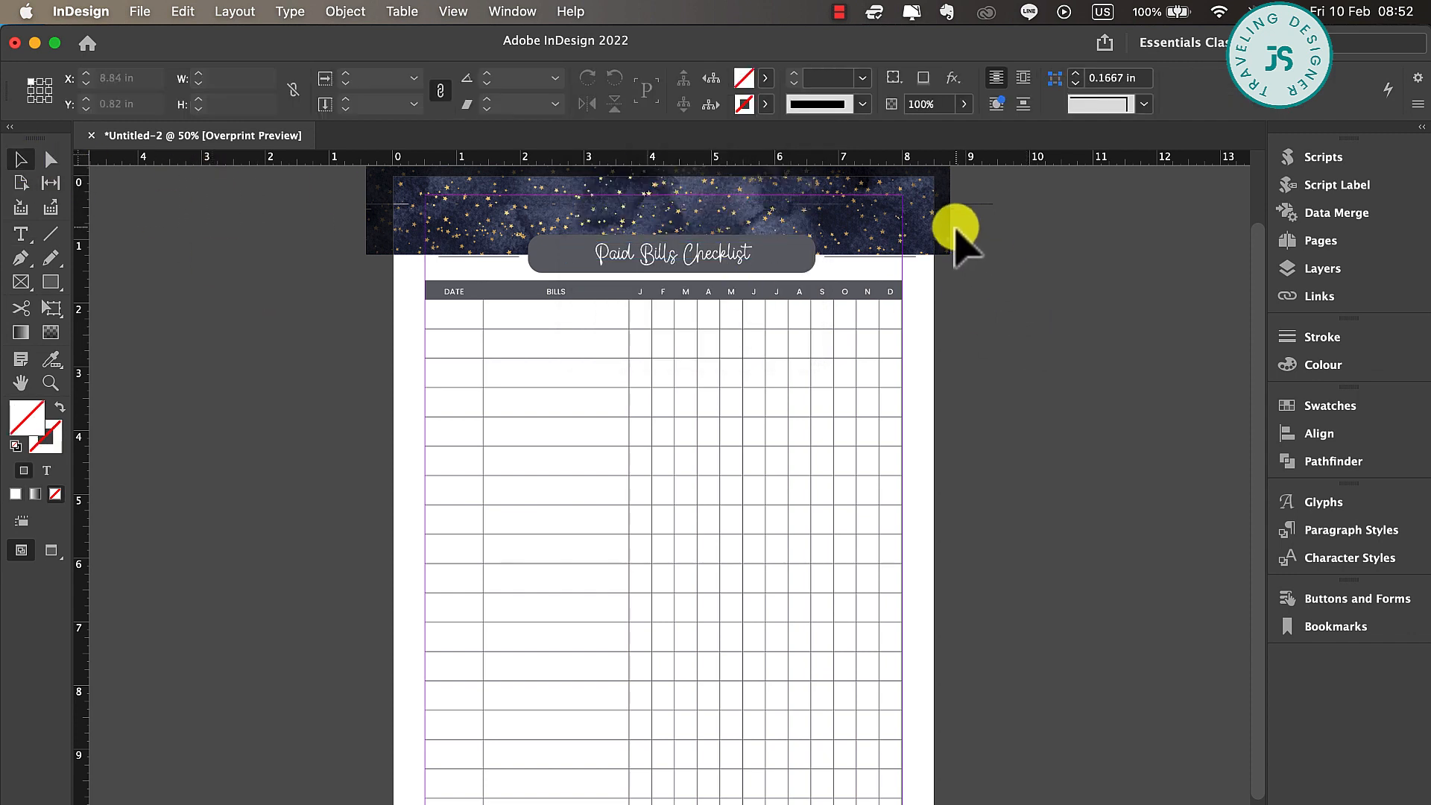
{"action": "key", "text": "w"}
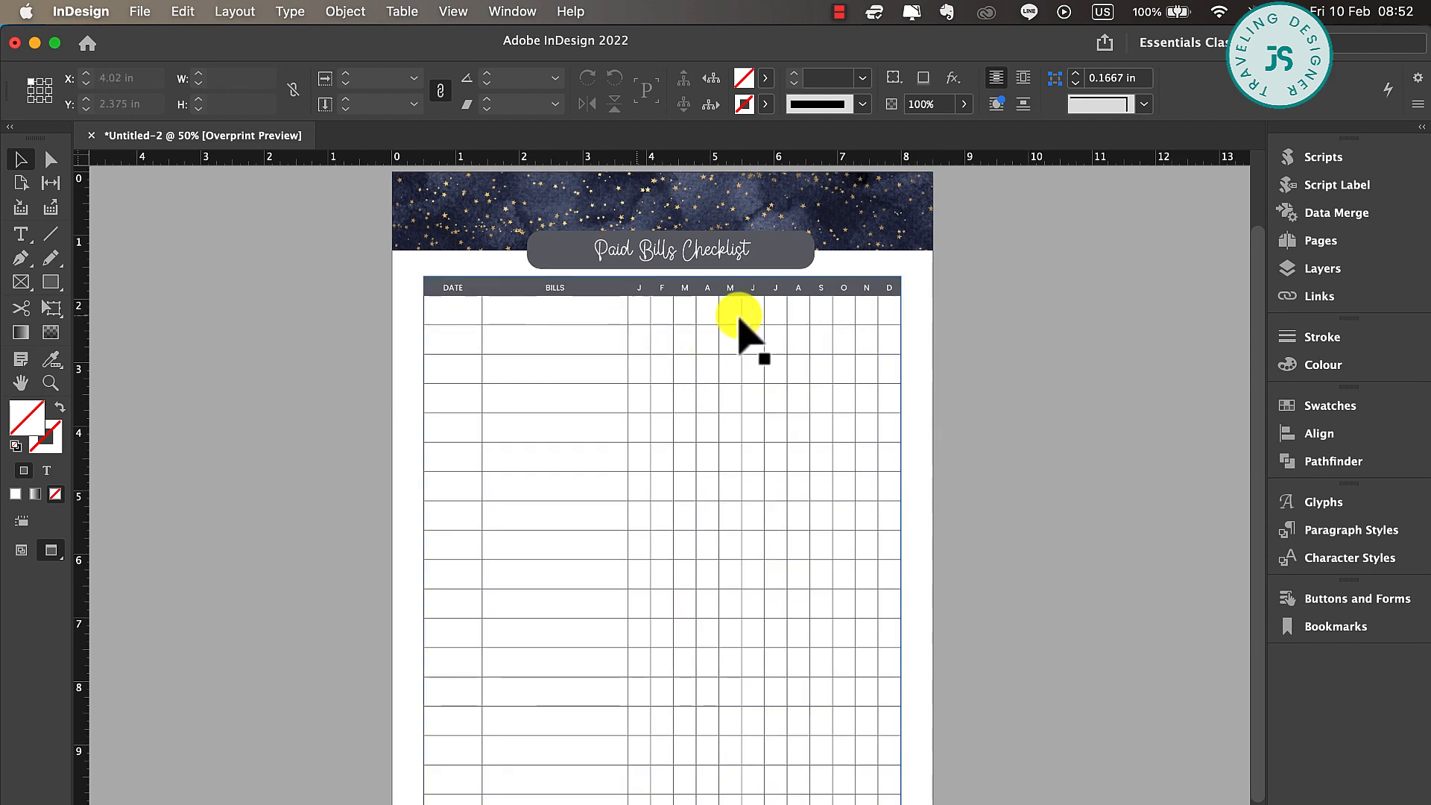
Draw a circle about 0.26 in across with the Ellipse tool in the January cell of the first row below the header
{"action": "key", "text": "t"}
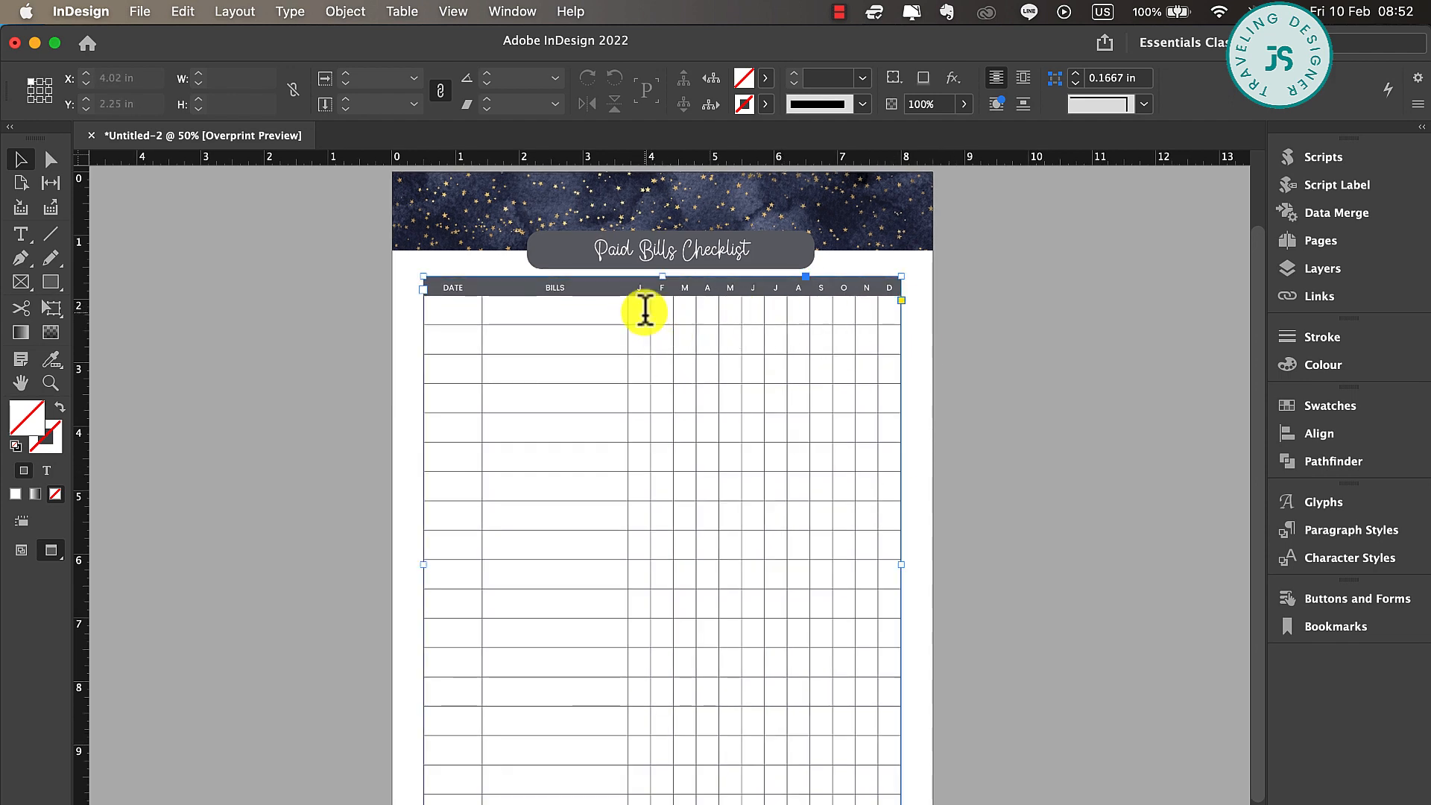
{"action": "left_click", "coordinate": [645, 310]}
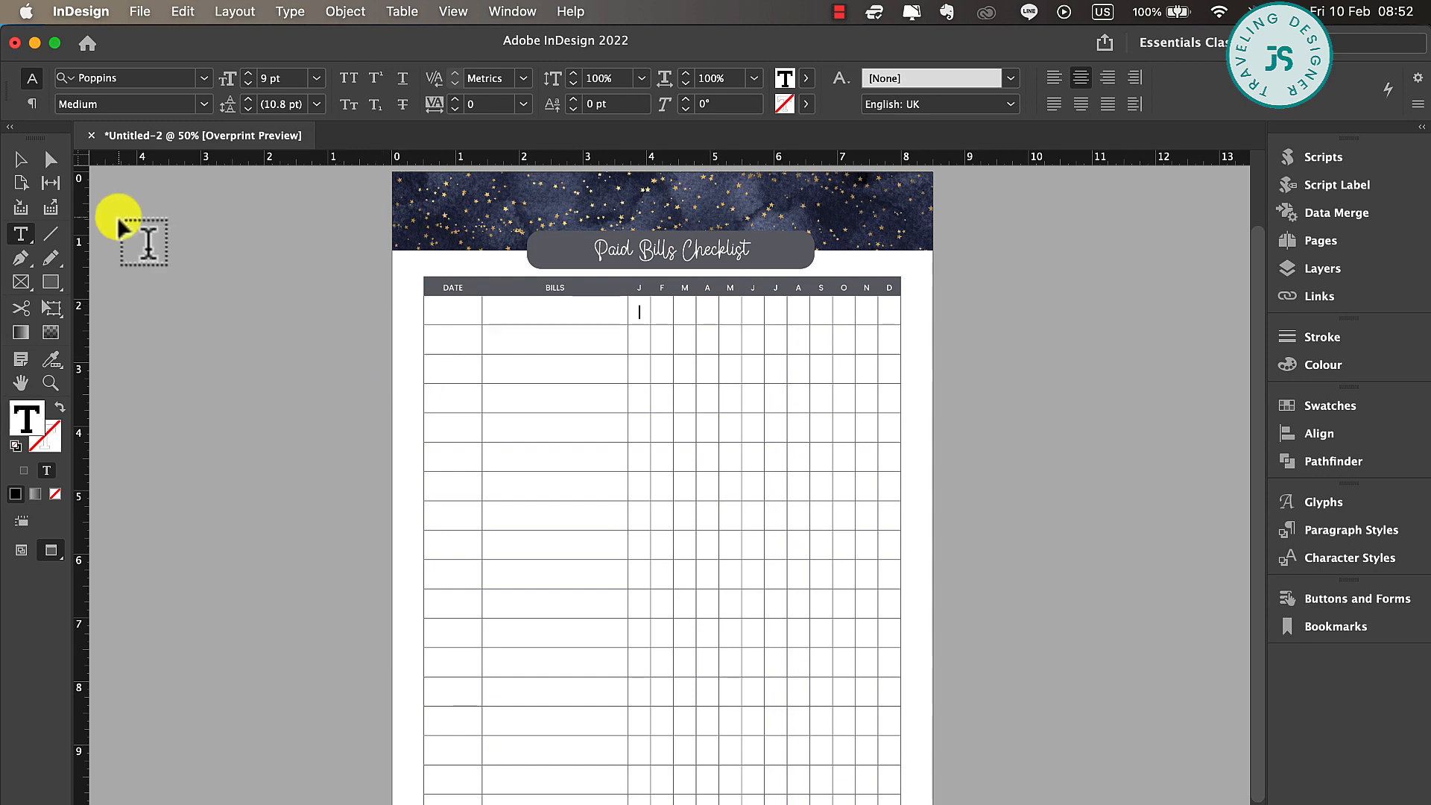
{"action": "left_click", "coordinate": [50, 284]}
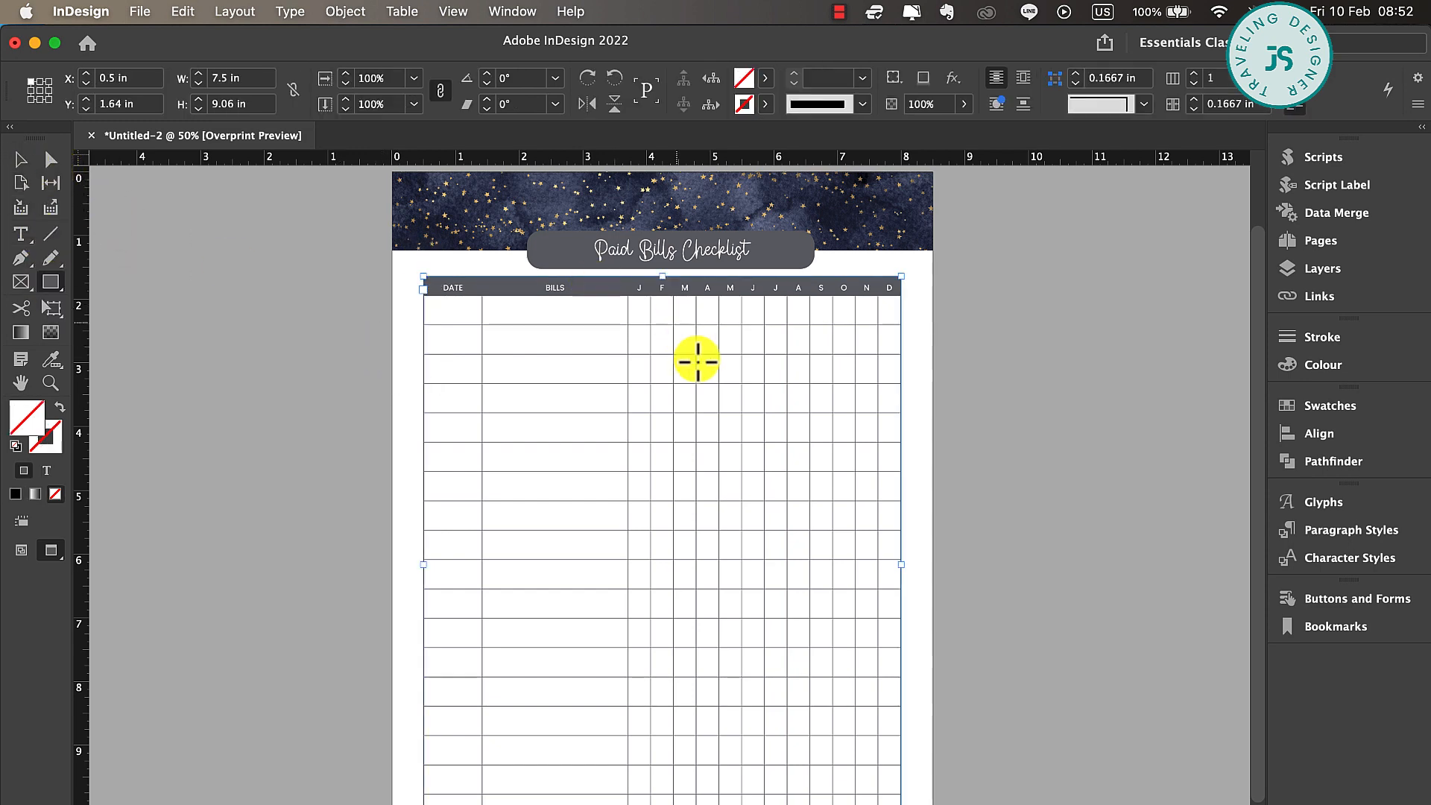
{"action": "scroll", "coordinate": [697, 361], "scroll_direction": "up", "scroll_amount": 2}
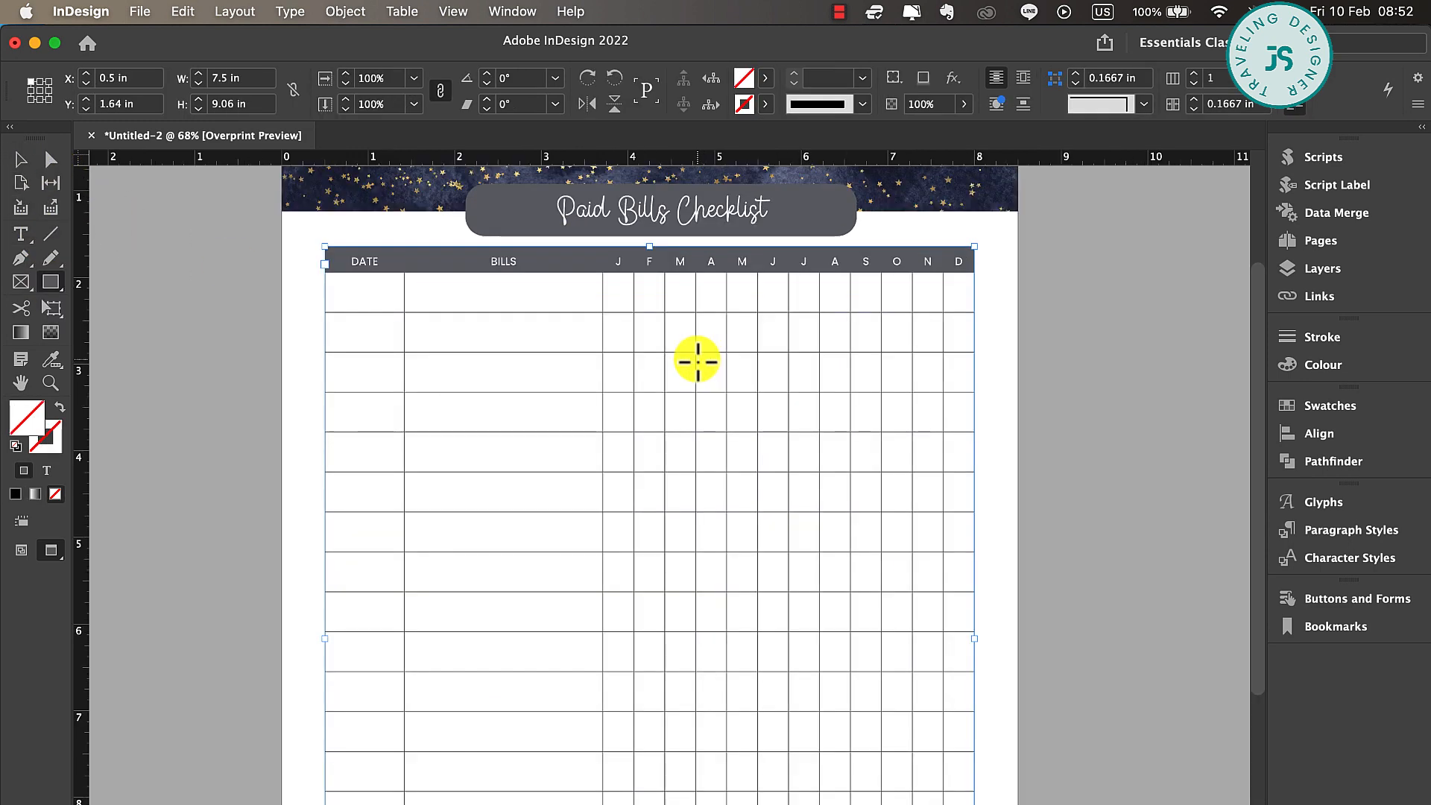
{"action": "scroll", "coordinate": [696, 362], "scroll_direction": "up", "scroll_amount": 1}
{"action": "scroll", "coordinate": [580, 268], "scroll_direction": "up", "scroll_amount": 1}
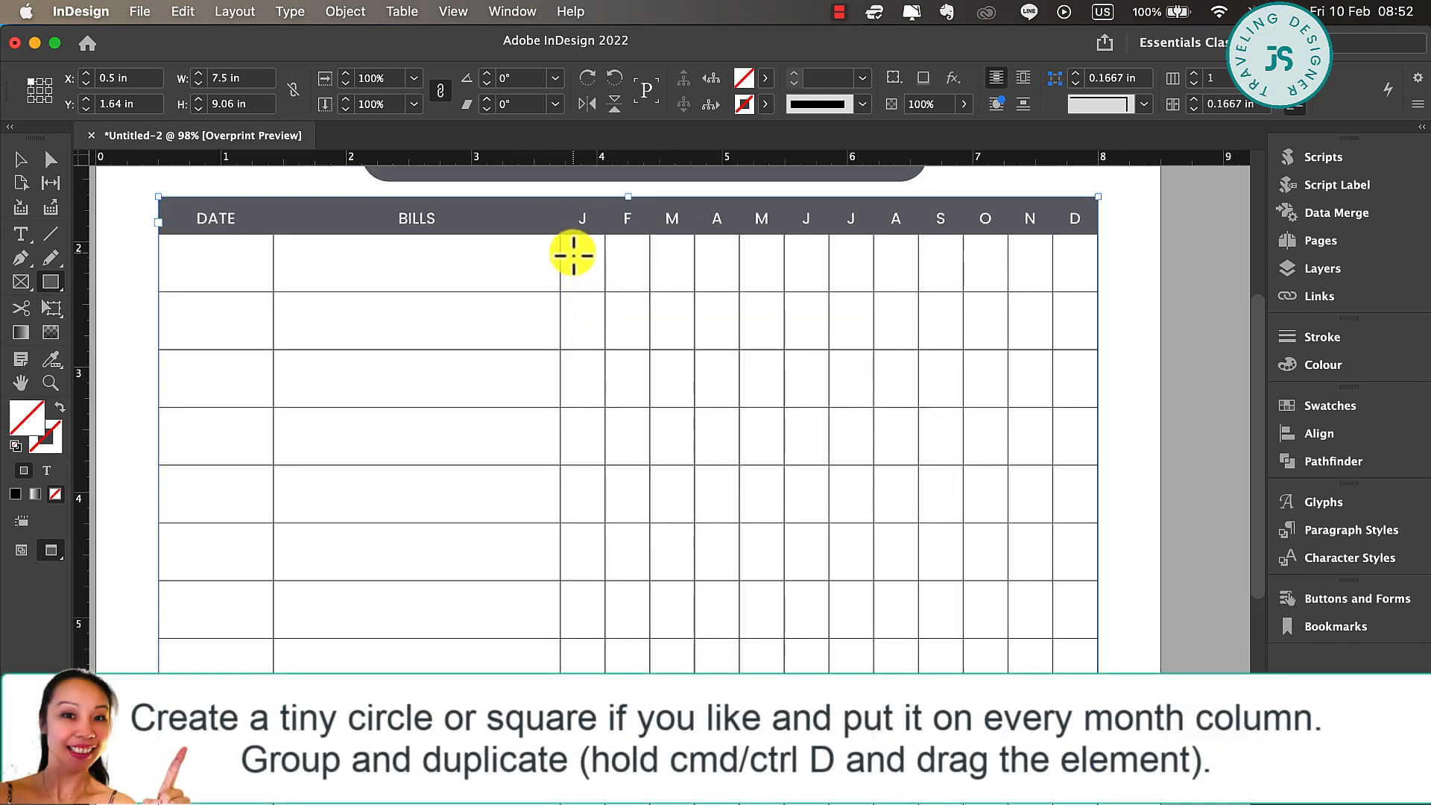
{"action": "left_click_drag", "start_coordinate": [61, 290], "coordinate": [107, 322]}
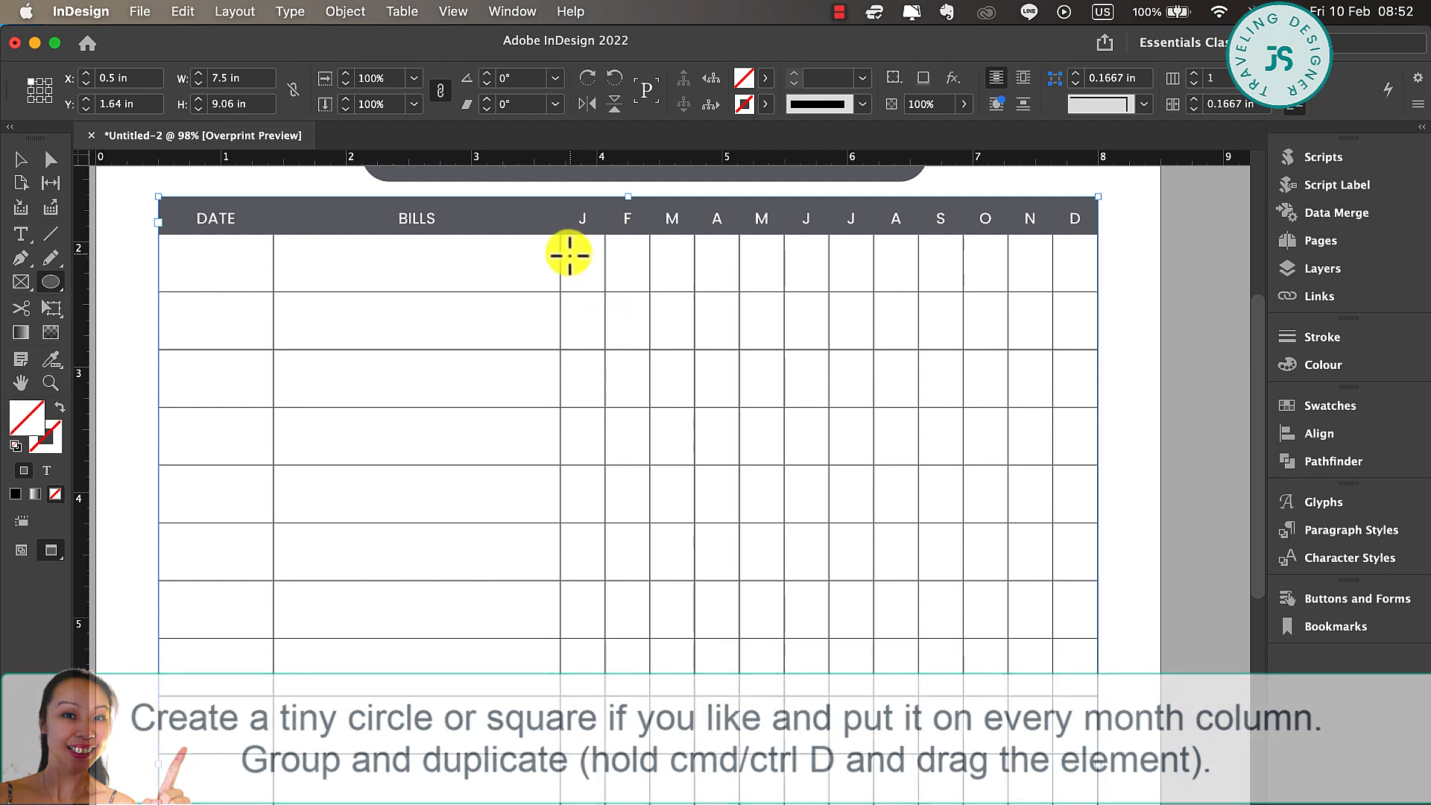
{"action": "left_click_drag", "start_coordinate": [568, 253], "coordinate": [599, 286]}
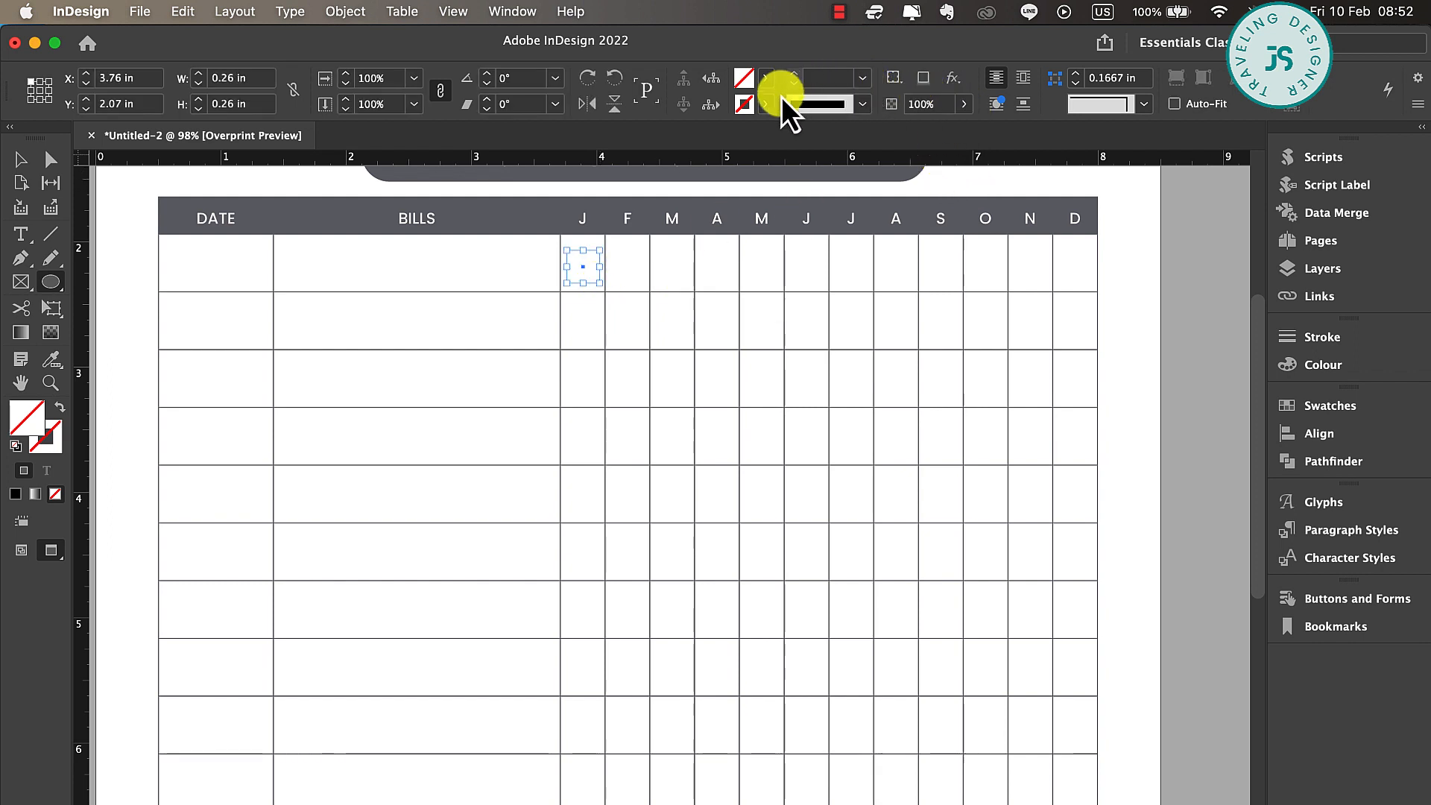
Give the circle a 0.5 pt stroke in the grey C=56 M=46 Y=39 swatch and nudge it slightly upward in its cell
{"action": "left_click", "coordinate": [754, 109]}
{"action": "scroll", "coordinate": [597, 259], "scroll_direction": "down", "scroll_amount": 5}
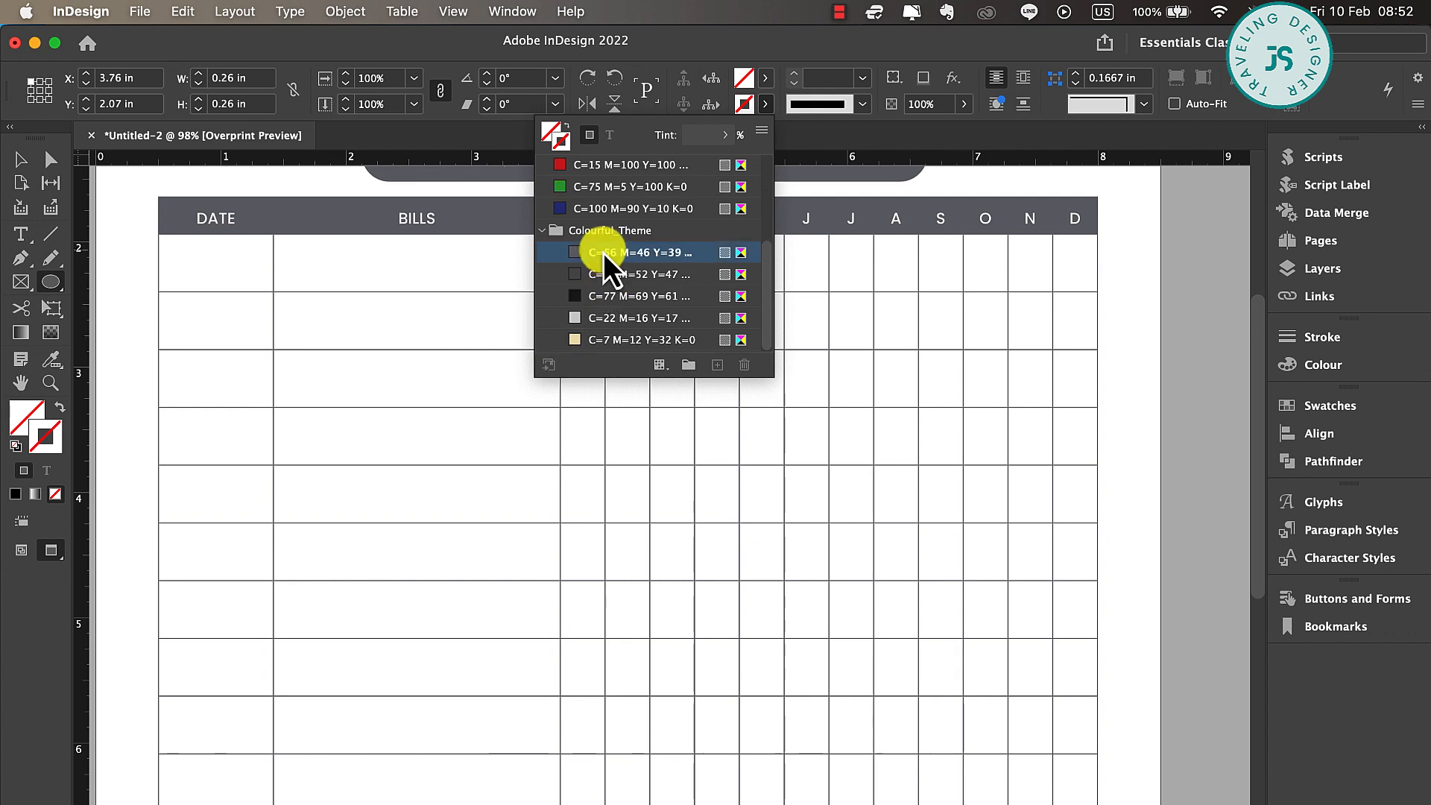
{"action": "left_click", "coordinate": [602, 253]}
{"action": "left_click", "coordinate": [865, 79]}
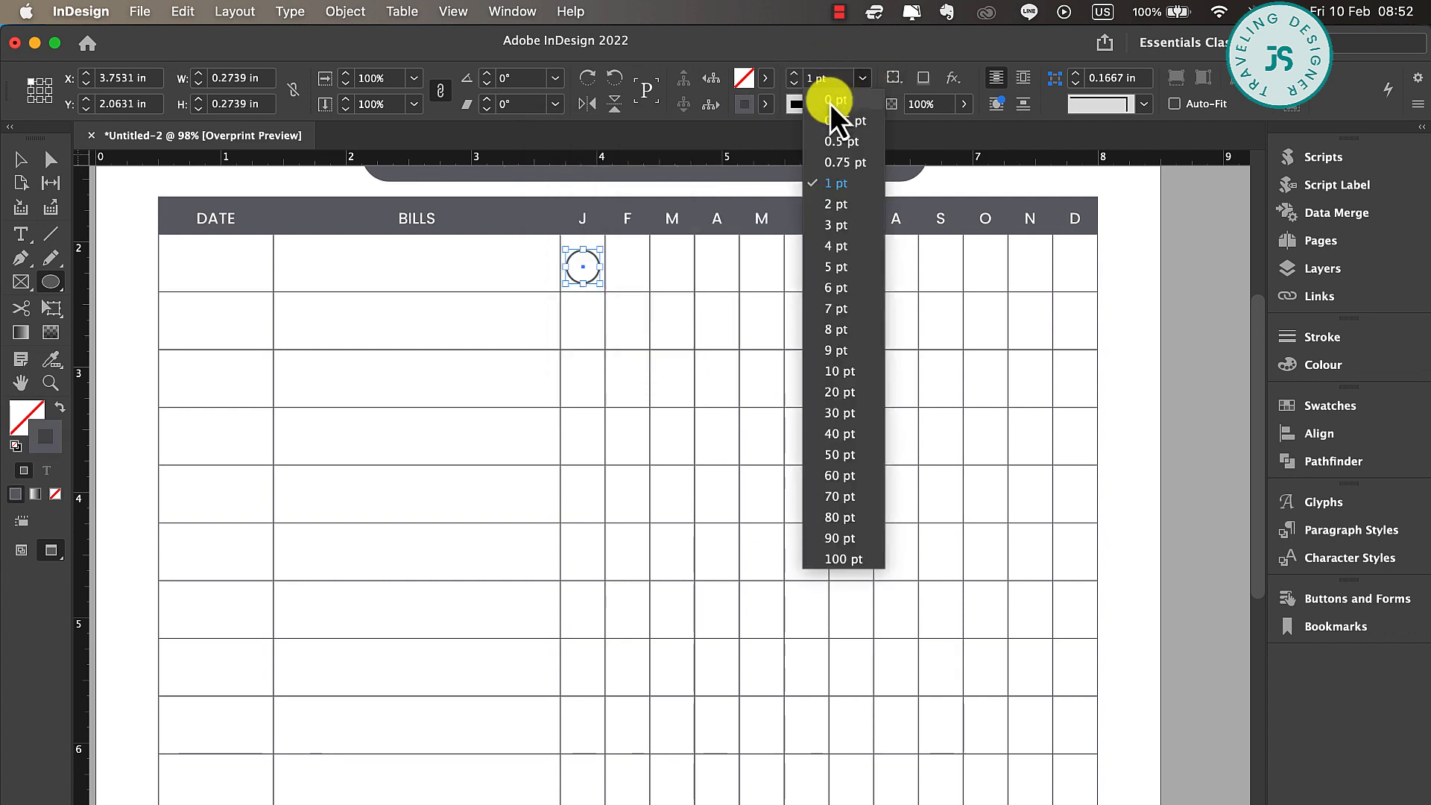
{"action": "left_click", "coordinate": [851, 141]}
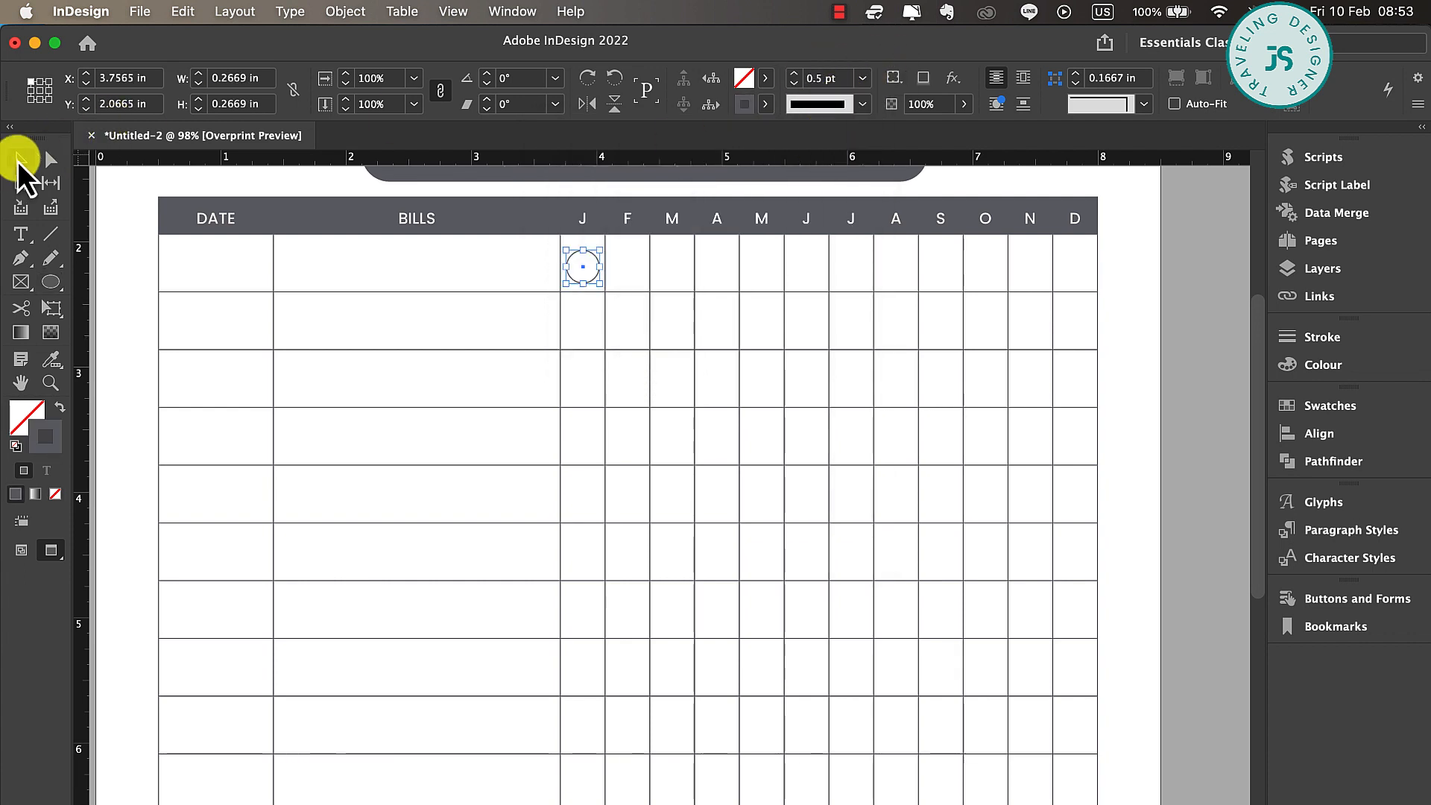
{"action": "key", "text": "Up"}
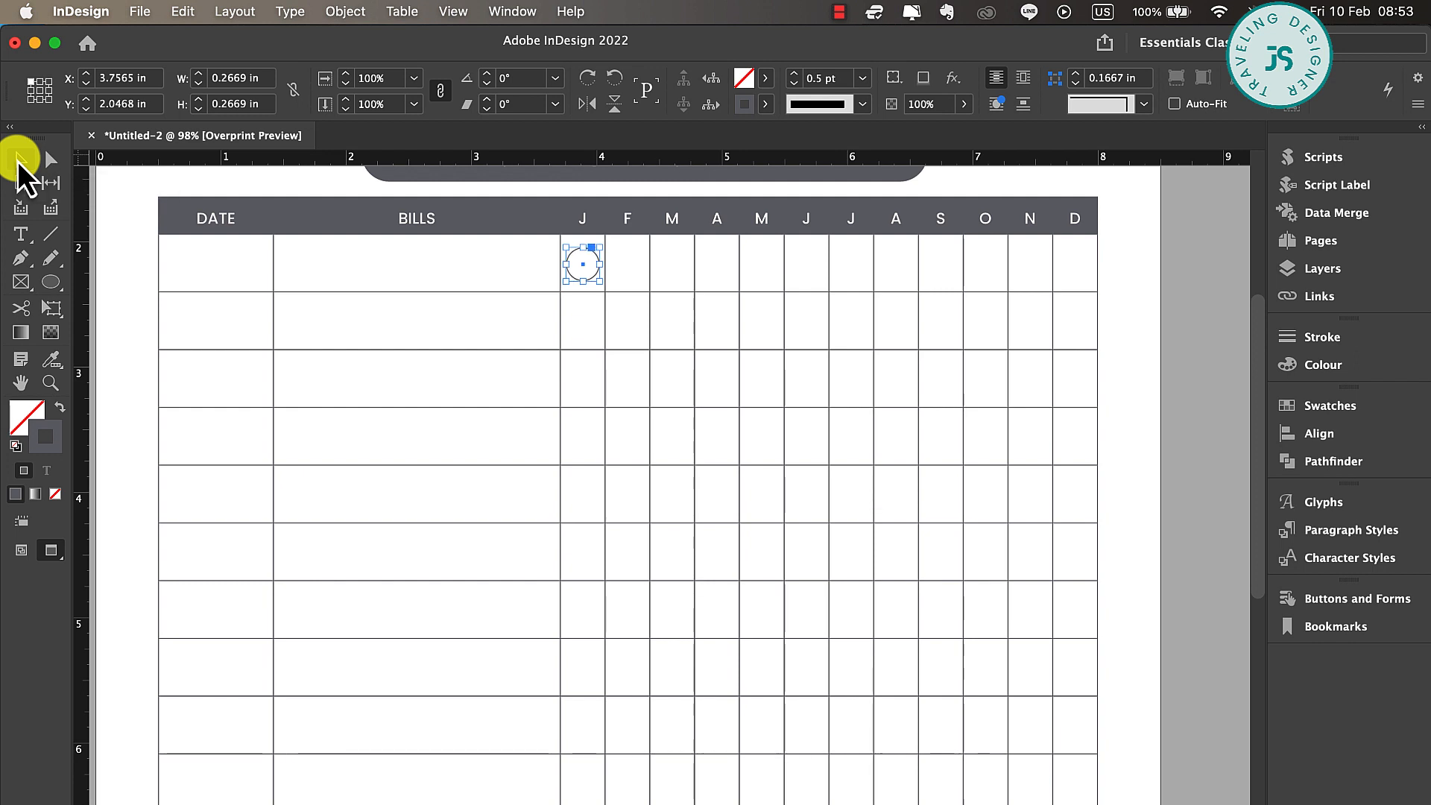
Nudge the January circle slightly upward and duplicate it into the February, March and April cells of the same row
{"action": "key", "text": "Up"}
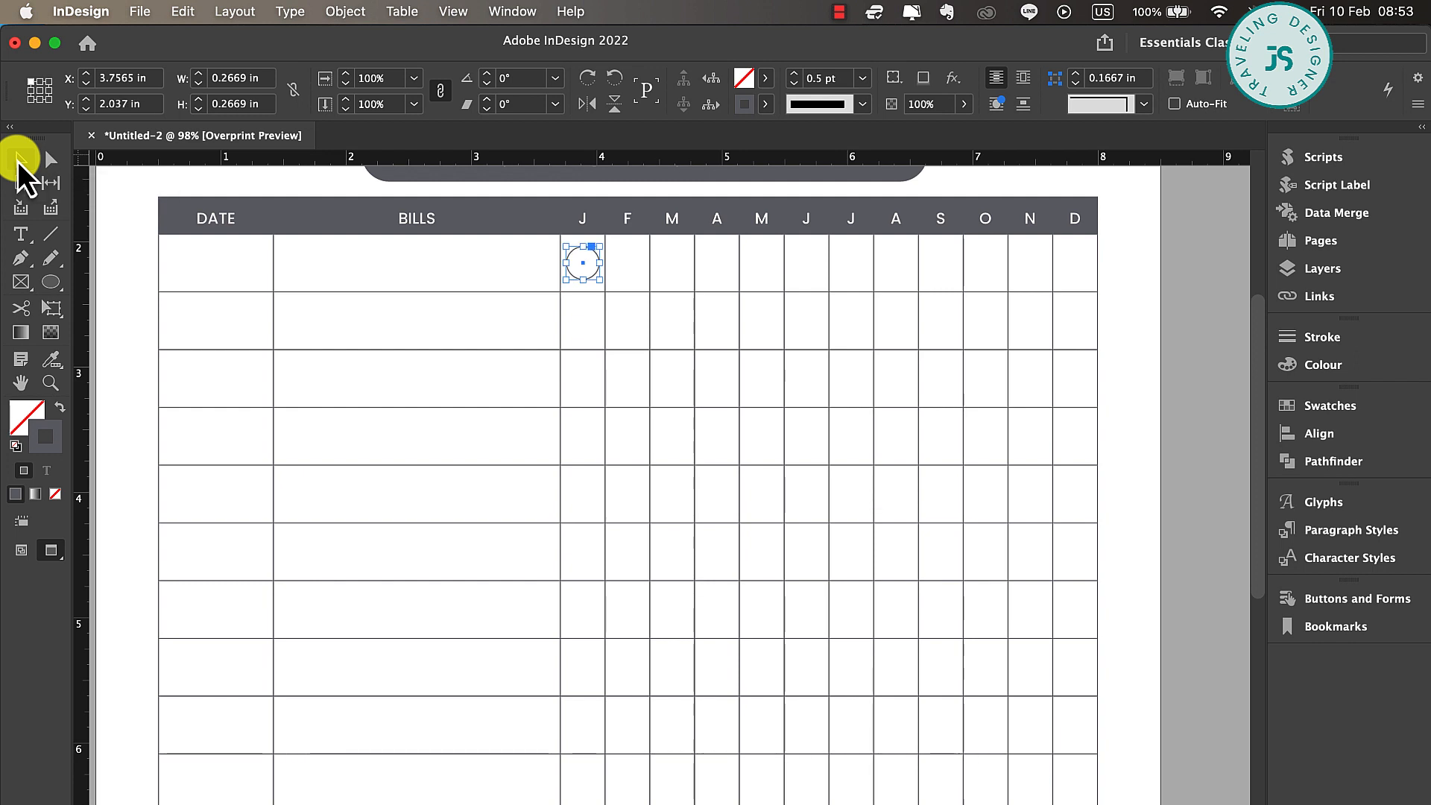
{"action": "left_click_drag", "start_coordinate": [593, 274], "coordinate": [638, 277]}
{"action": "left_click", "coordinate": [590, 270], "text": "shift"}
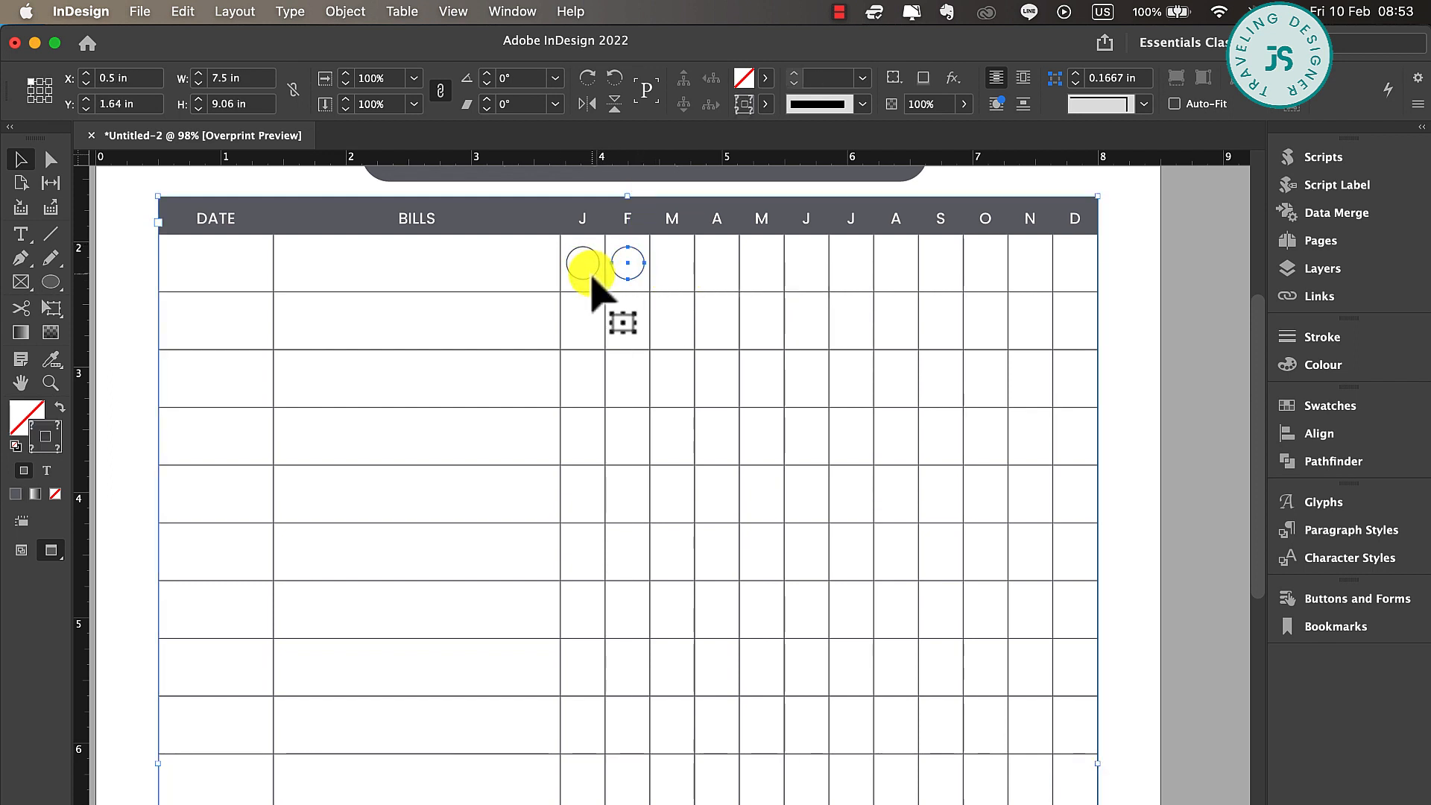
{"action": "left_click", "coordinate": [592, 277]}
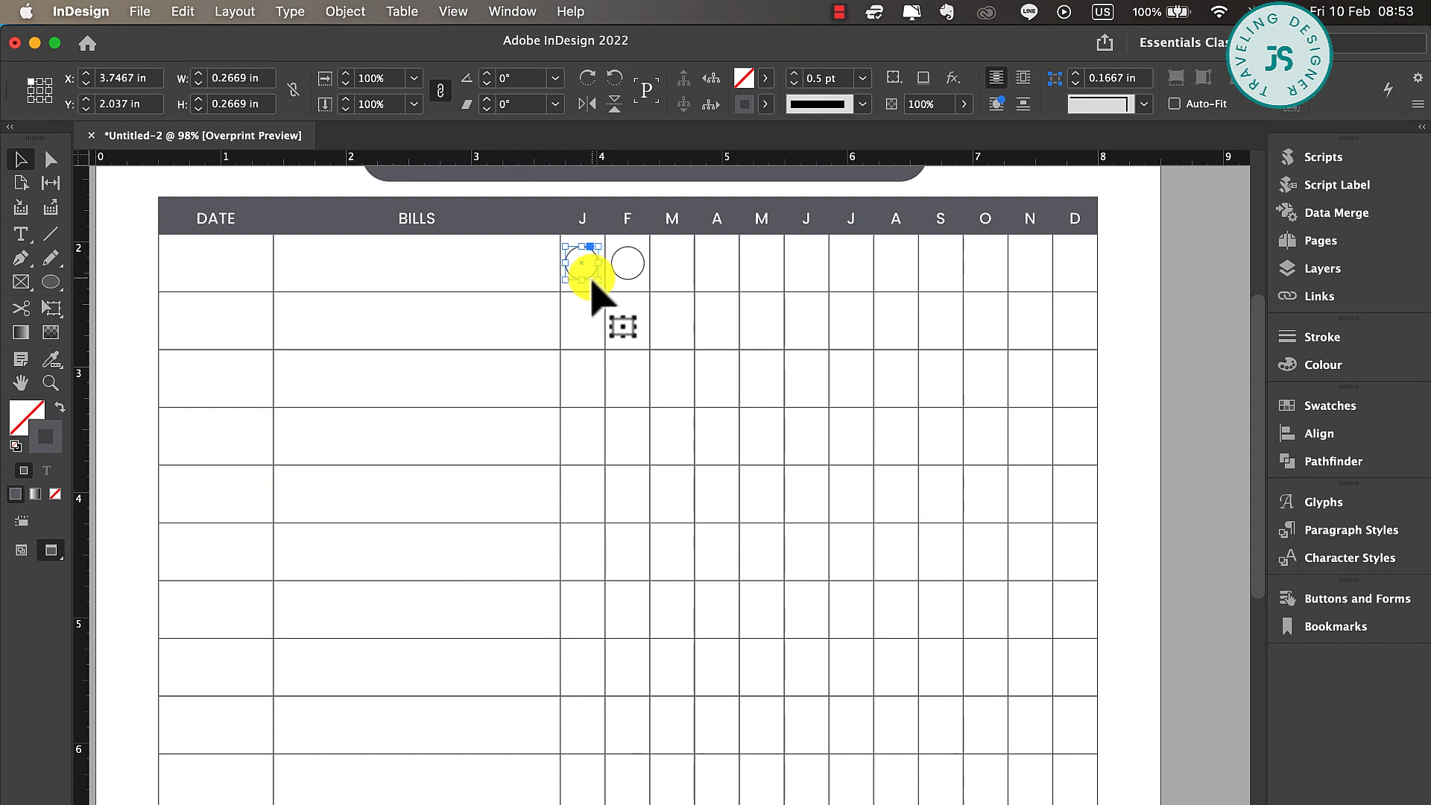
{"action": "left_click", "coordinate": [628, 266], "text": "shift"}
{"action": "left_click_drag", "start_coordinate": [594, 278], "coordinate": [683, 278]}
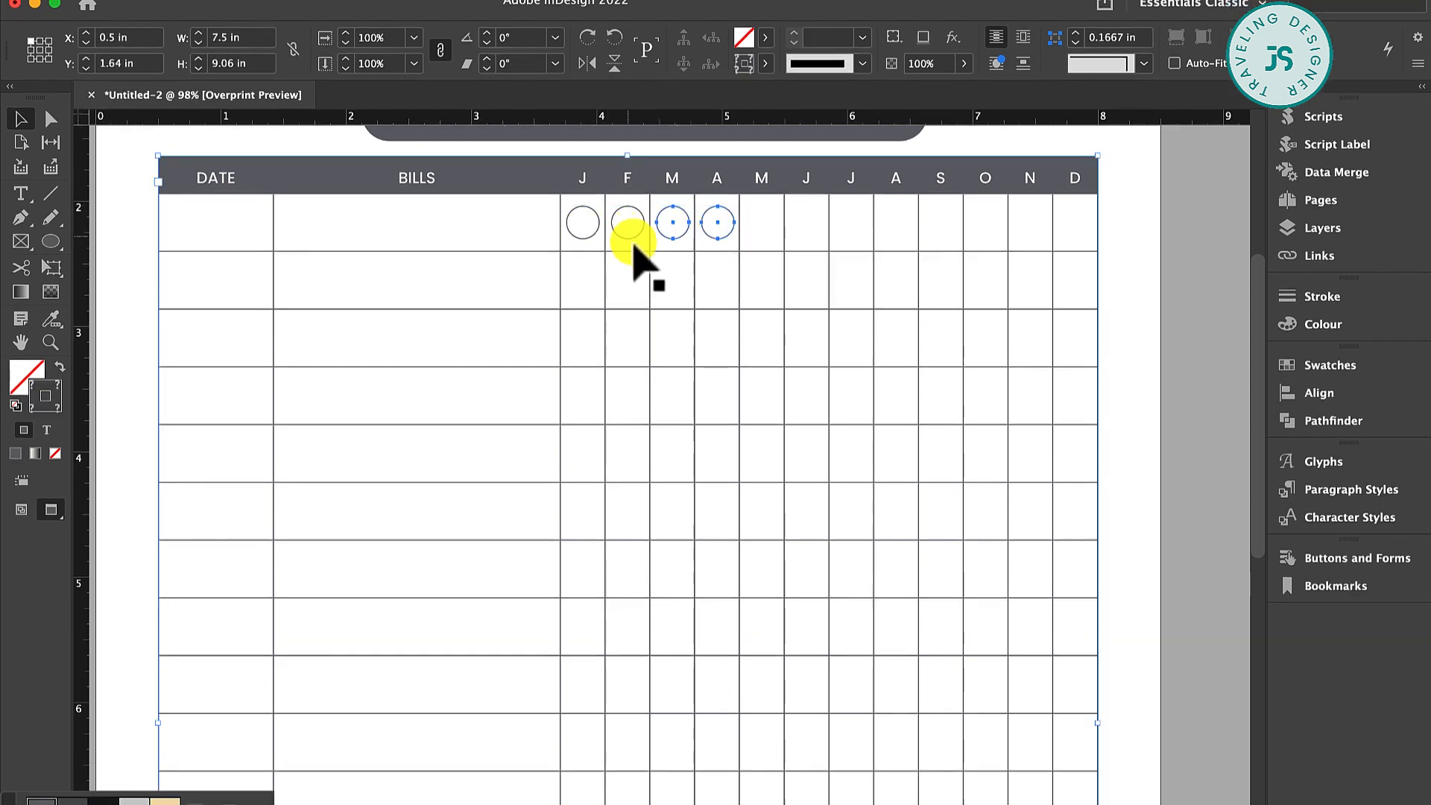
Duplicate the existing circles across the remaining cells of the first row, from May through December
{"action": "left_click", "coordinate": [633, 239], "text": "shift"}
{"action": "left_click", "coordinate": [629, 234], "text": "shift"}
{"action": "left_click", "coordinate": [585, 236], "text": "shift"}
{"action": "left_click_drag", "start_coordinate": [584, 238], "coordinate": [1050, 241]}
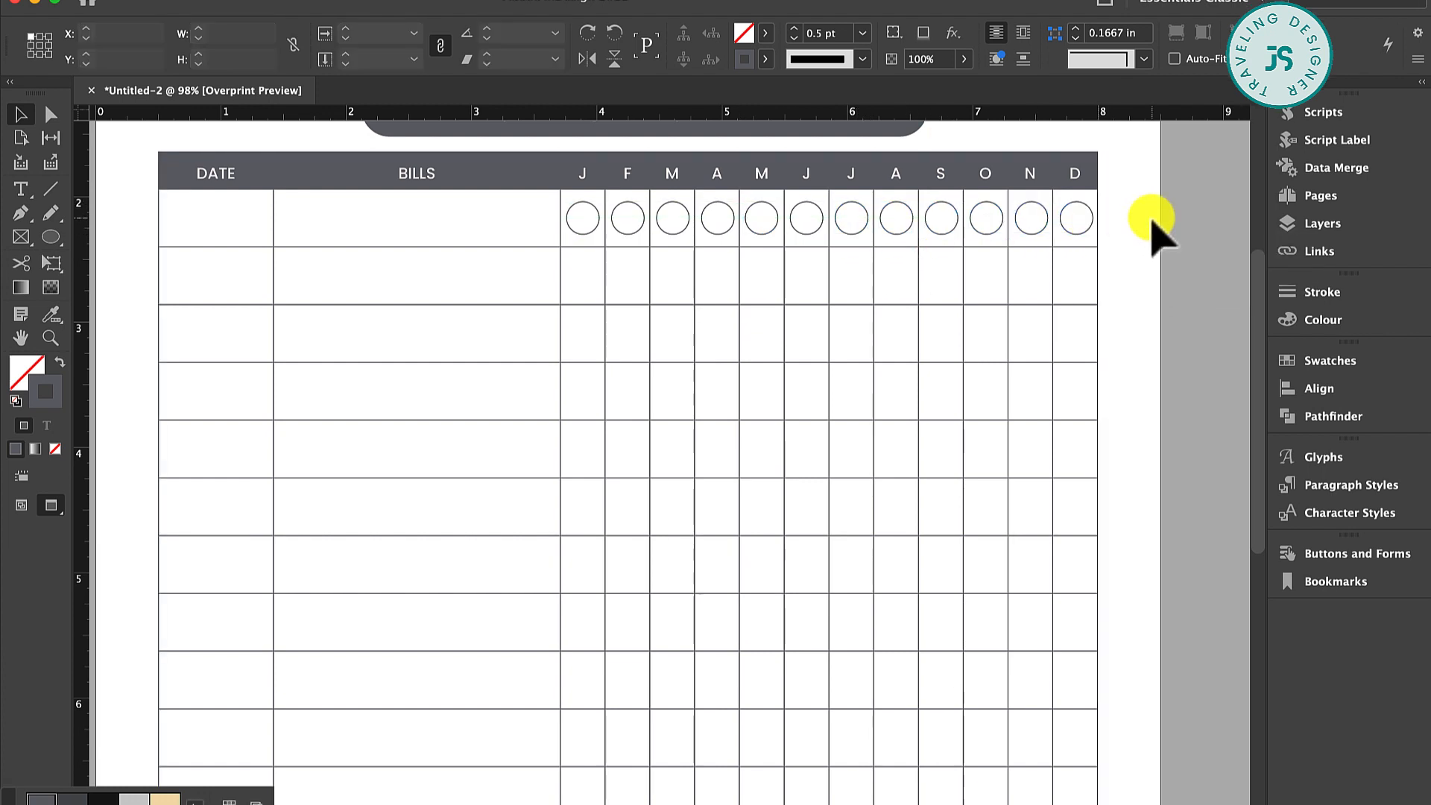
Distribute the twelve circles of the first row evenly across the month columns and group them
{"action": "left_click_drag", "start_coordinate": [1143, 220], "coordinate": [565, 231]}
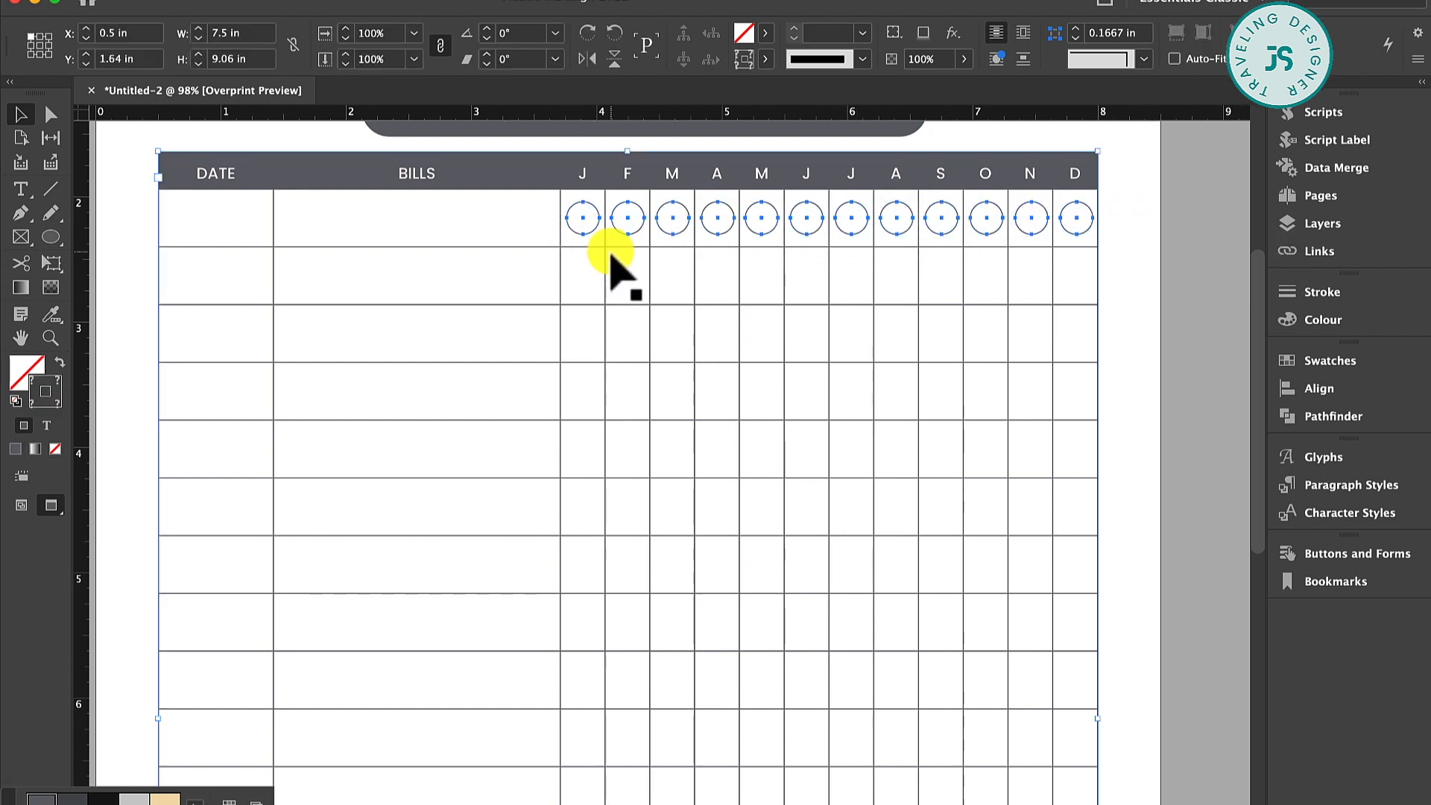
{"action": "left_click", "coordinate": [610, 248], "text": "shift"}
{"action": "right_click", "coordinate": [698, 234]}
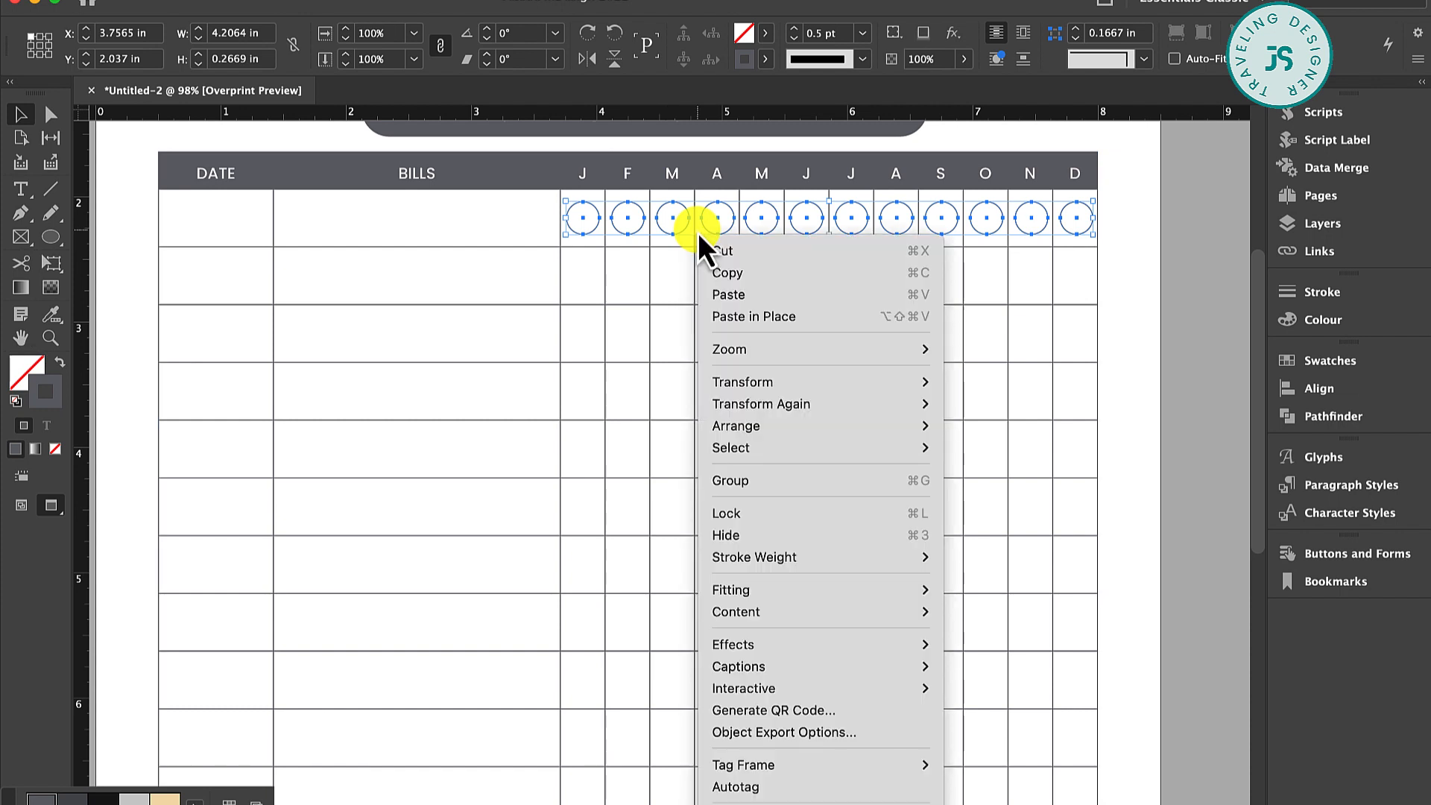
{"action": "left_click", "coordinate": [1293, 393]}
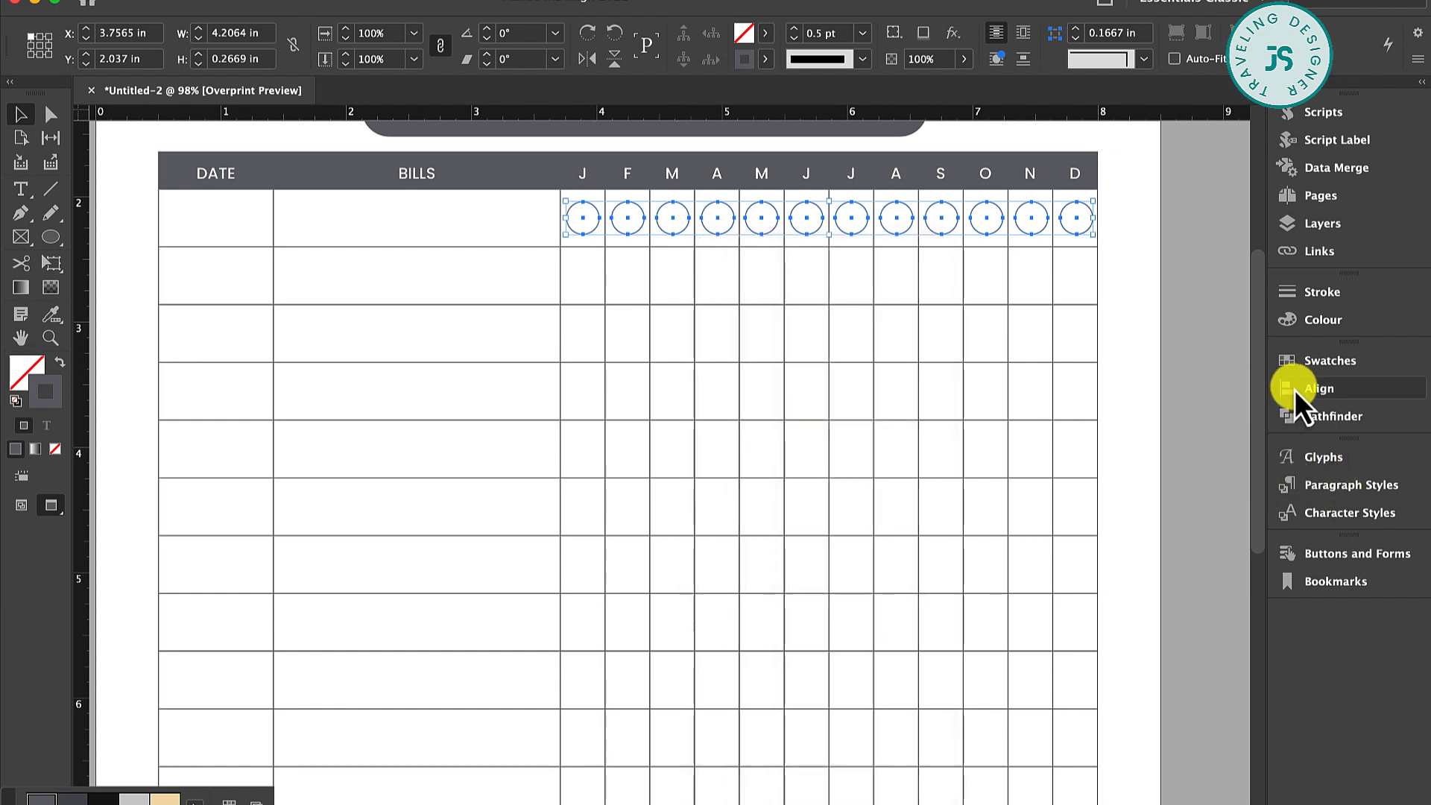
{"action": "left_click", "coordinate": [1316, 390]}
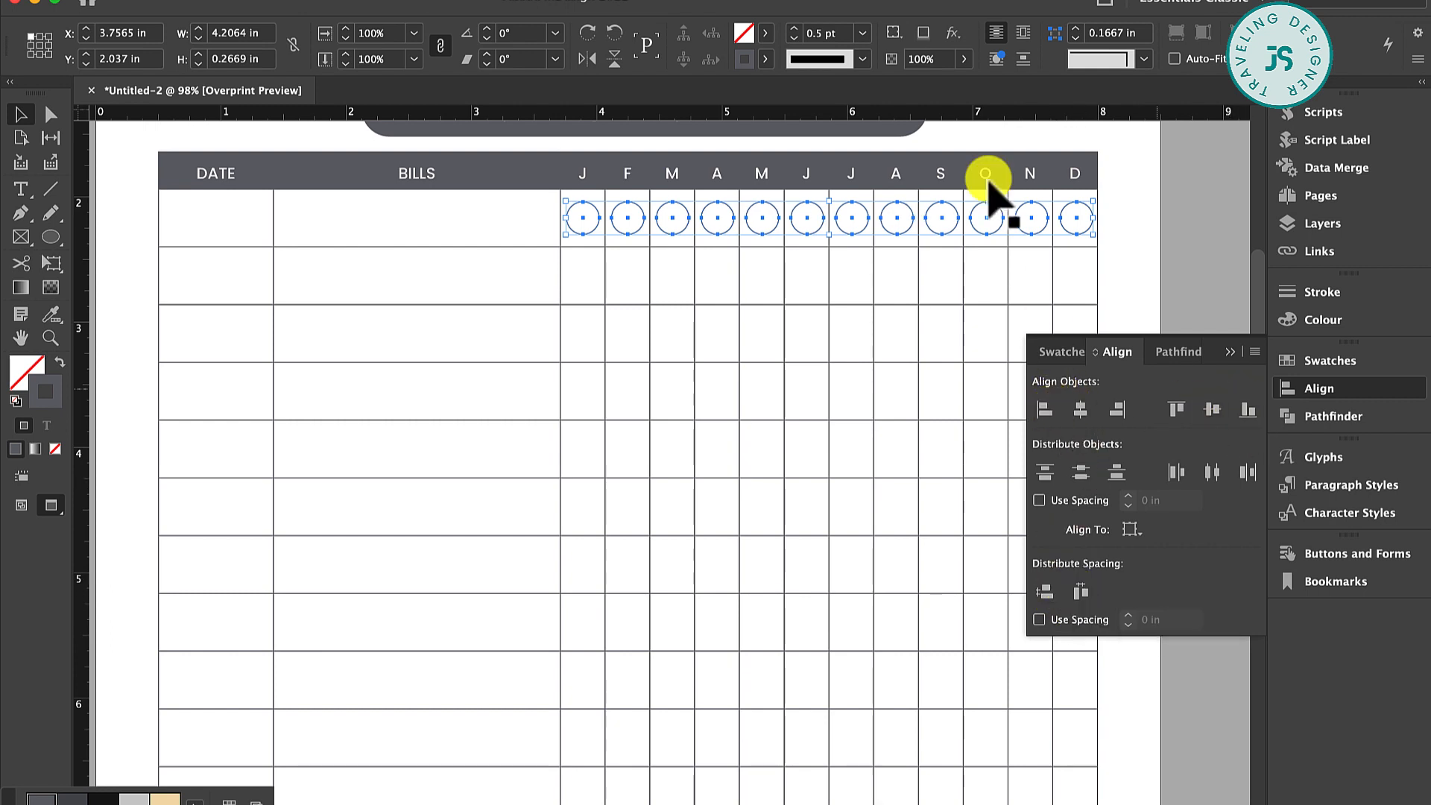
{"action": "left_click", "coordinate": [1229, 351]}
{"action": "right_click", "coordinate": [1089, 220]}
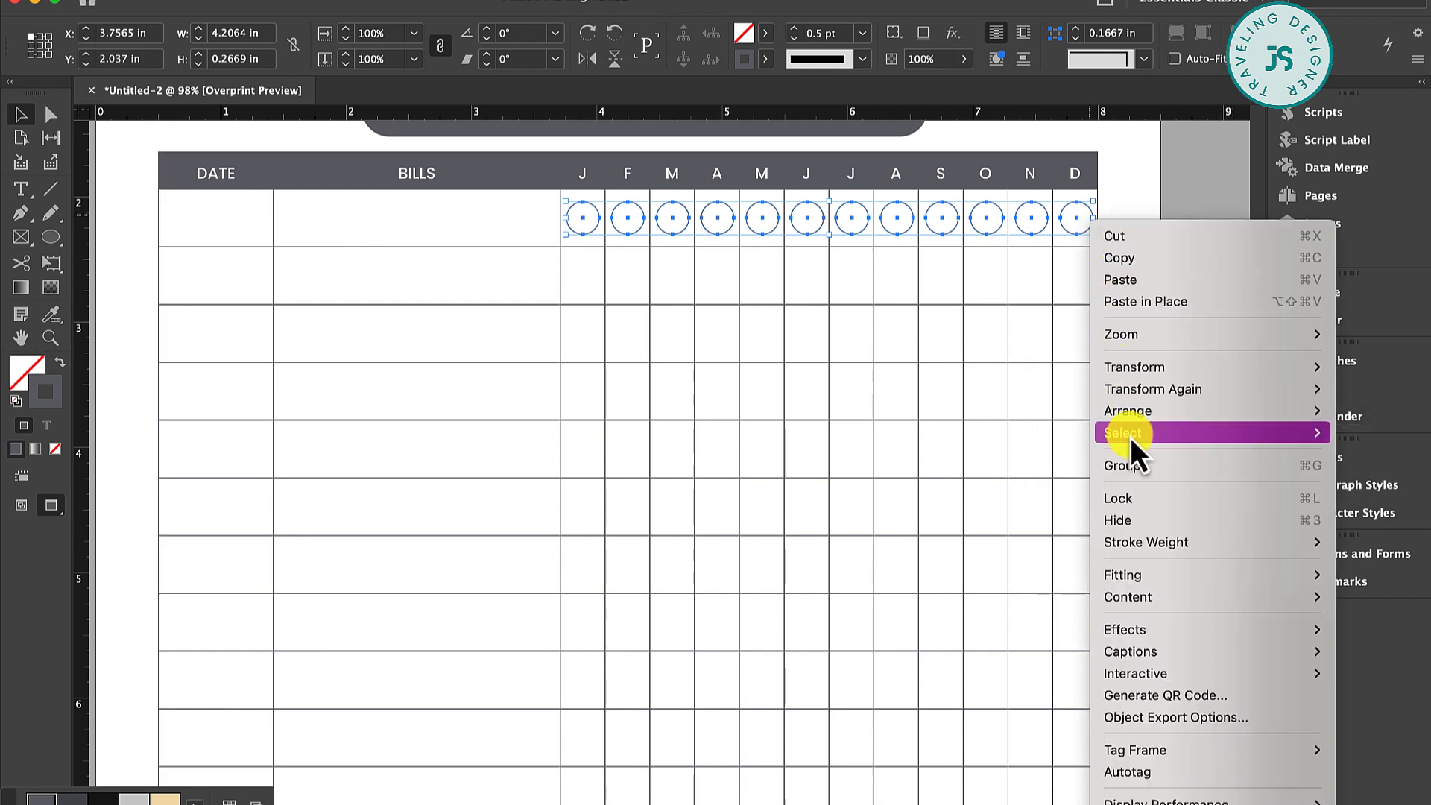
{"action": "left_click", "coordinate": [1124, 467]}
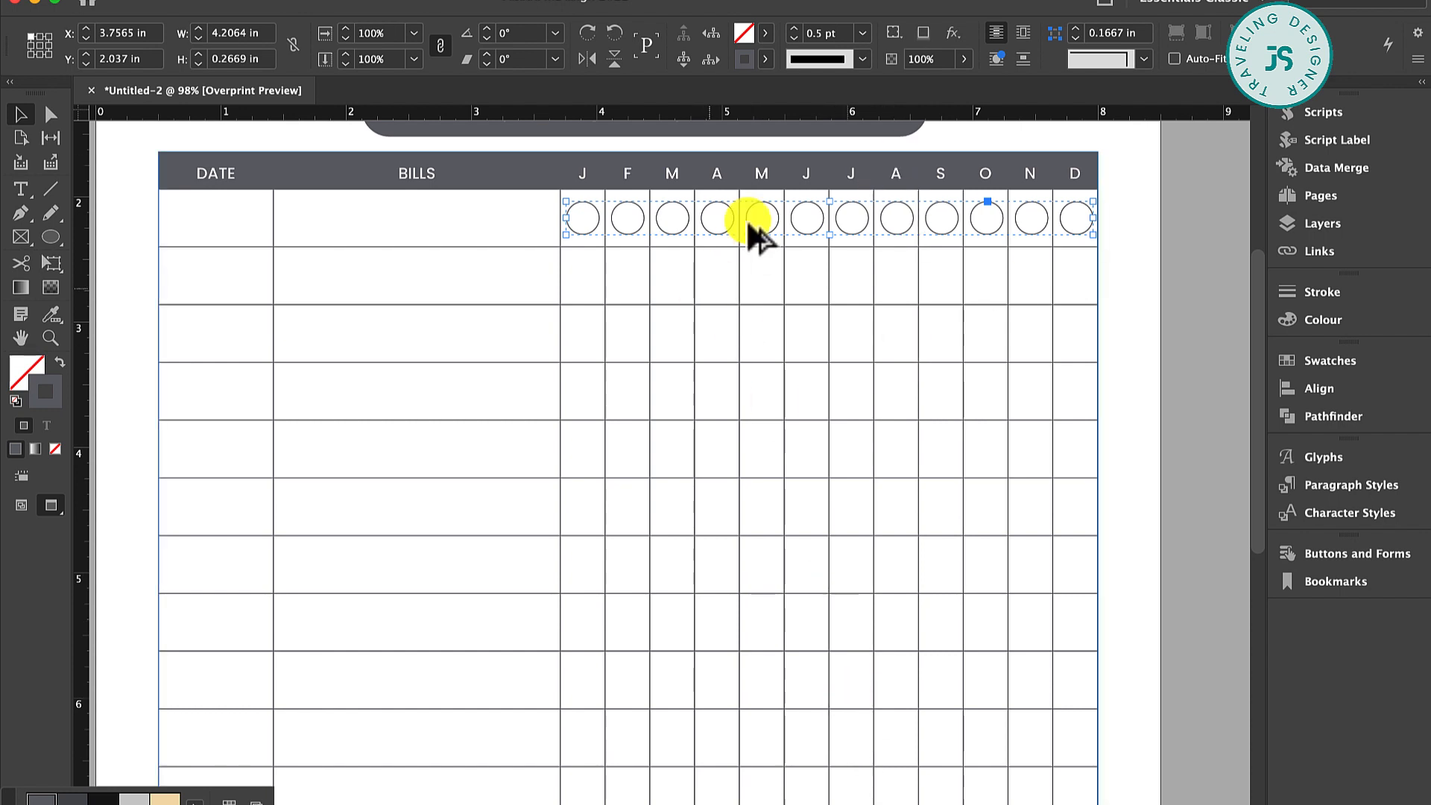
Duplicate the grouped row of circles downward to fill the first eight rows below the table header
{"action": "left_click_drag", "start_coordinate": [686, 237], "coordinate": [689, 295]}
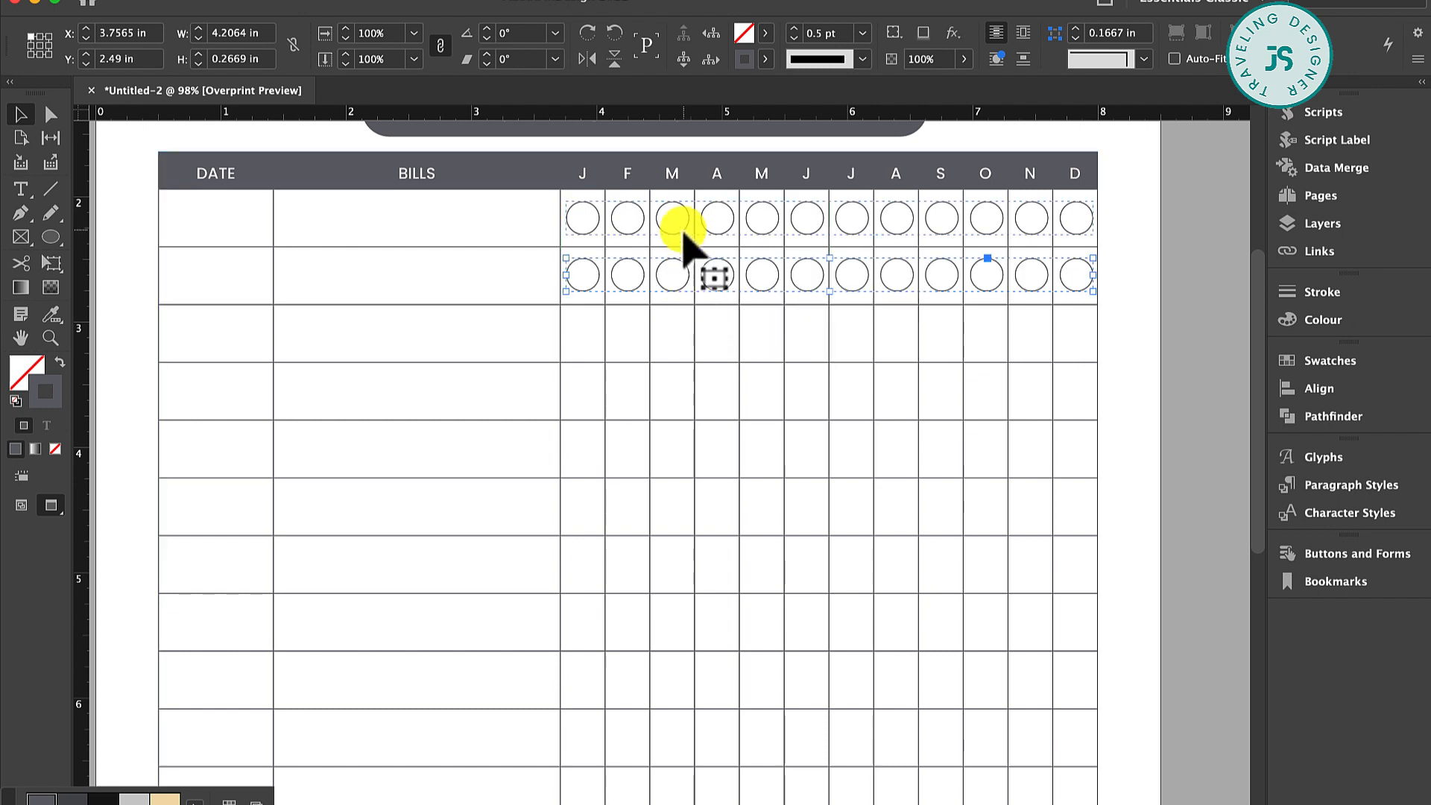
{"action": "left_click", "coordinate": [685, 235], "text": "shift"}
{"action": "left_click_drag", "start_coordinate": [686, 236], "coordinate": [684, 349]}
{"action": "left_click", "coordinate": [681, 237], "text": "shift"}
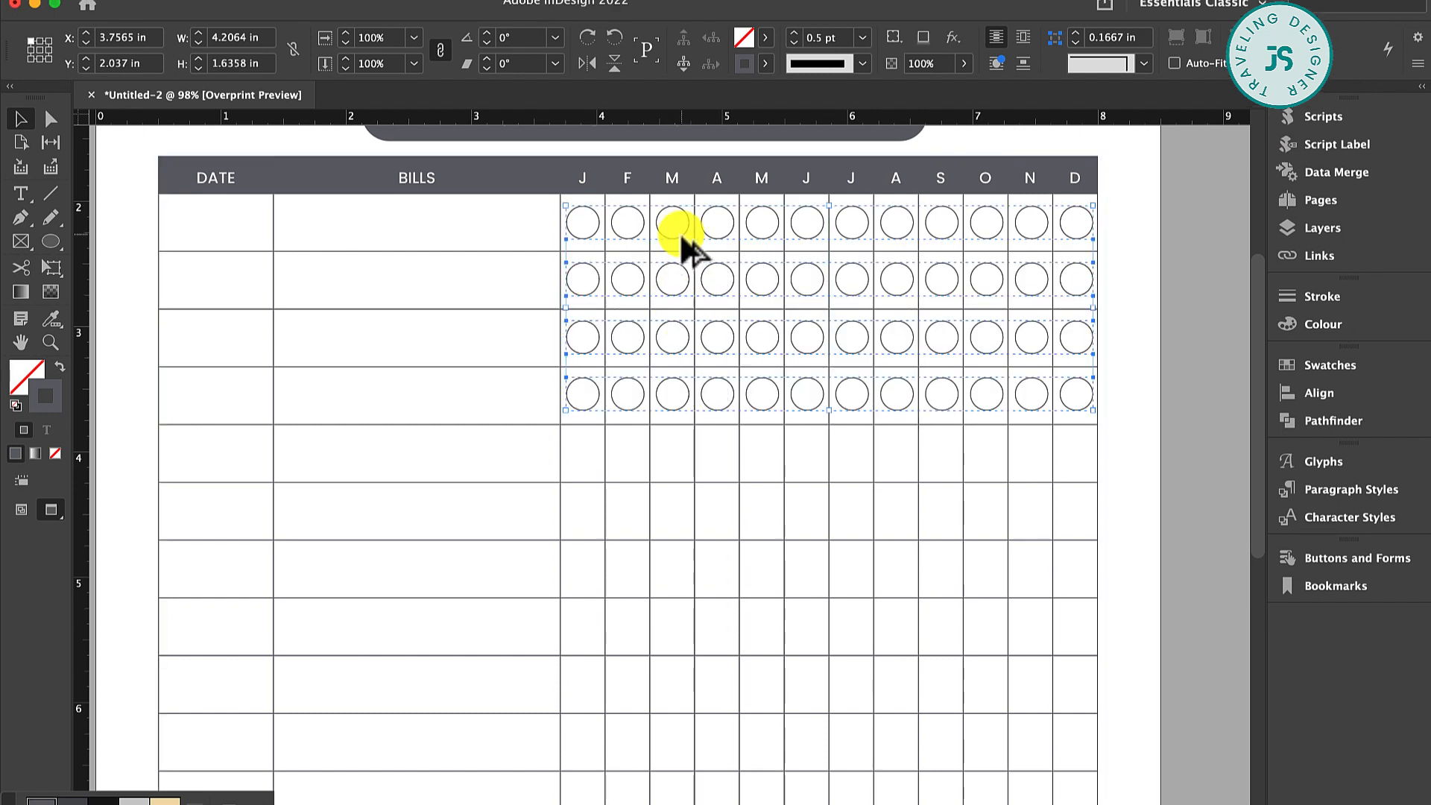
{"action": "left_click_drag", "start_coordinate": [680, 237], "coordinate": [684, 464]}
Duplicate seven of the circle rows together into the next seven empty table rows below
{"action": "scroll", "coordinate": [682, 460], "scroll_direction": "down", "scroll_amount": 5}
{"action": "left_click", "coordinate": [586, 266], "text": "shift"}
{"action": "left_click", "coordinate": [586, 208], "text": "shift"}
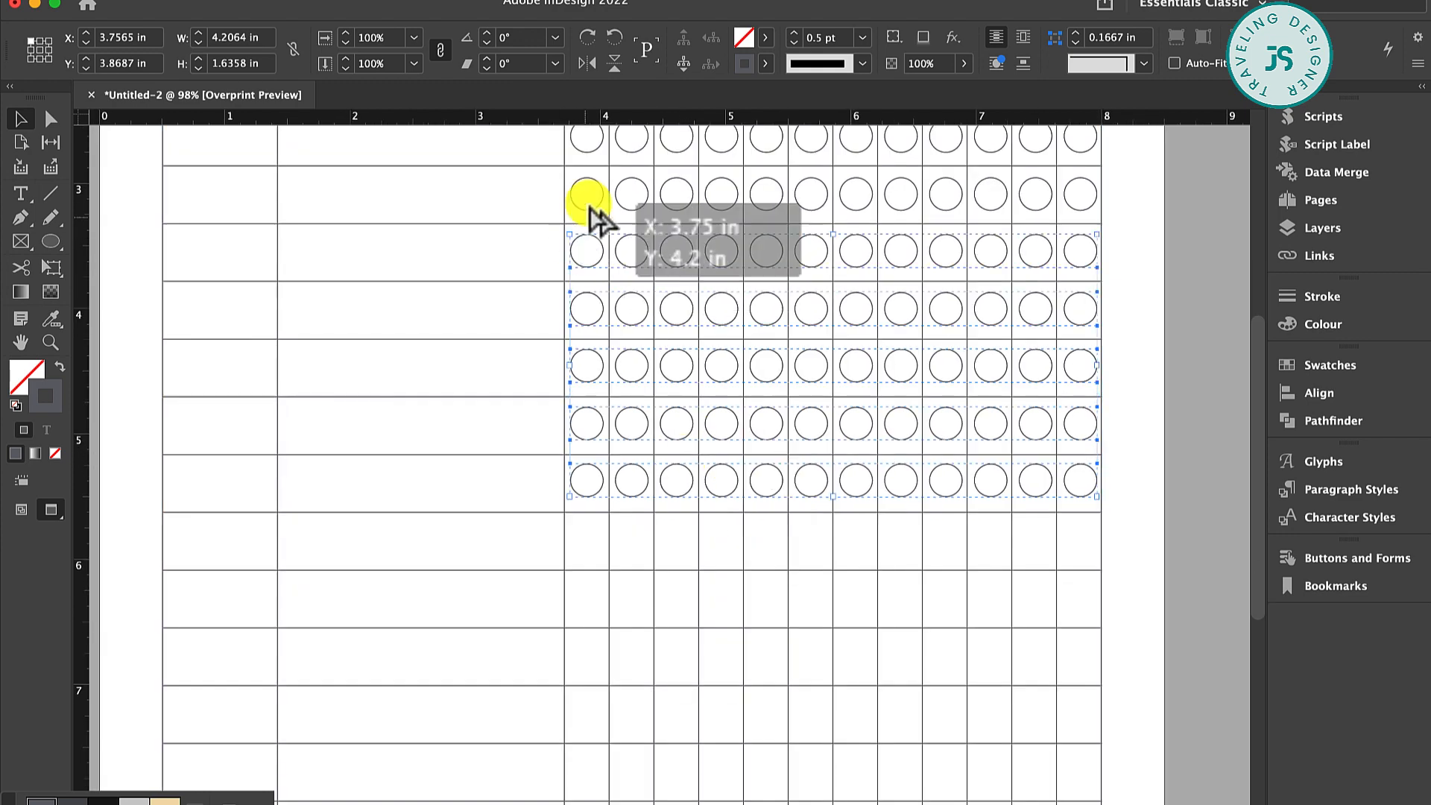
{"action": "left_click", "coordinate": [585, 154], "text": "shift"}
{"action": "left_click_drag", "start_coordinate": [585, 155], "coordinate": [592, 556]}
{"action": "scroll", "coordinate": [593, 556], "scroll_direction": "down", "scroll_amount": 8}
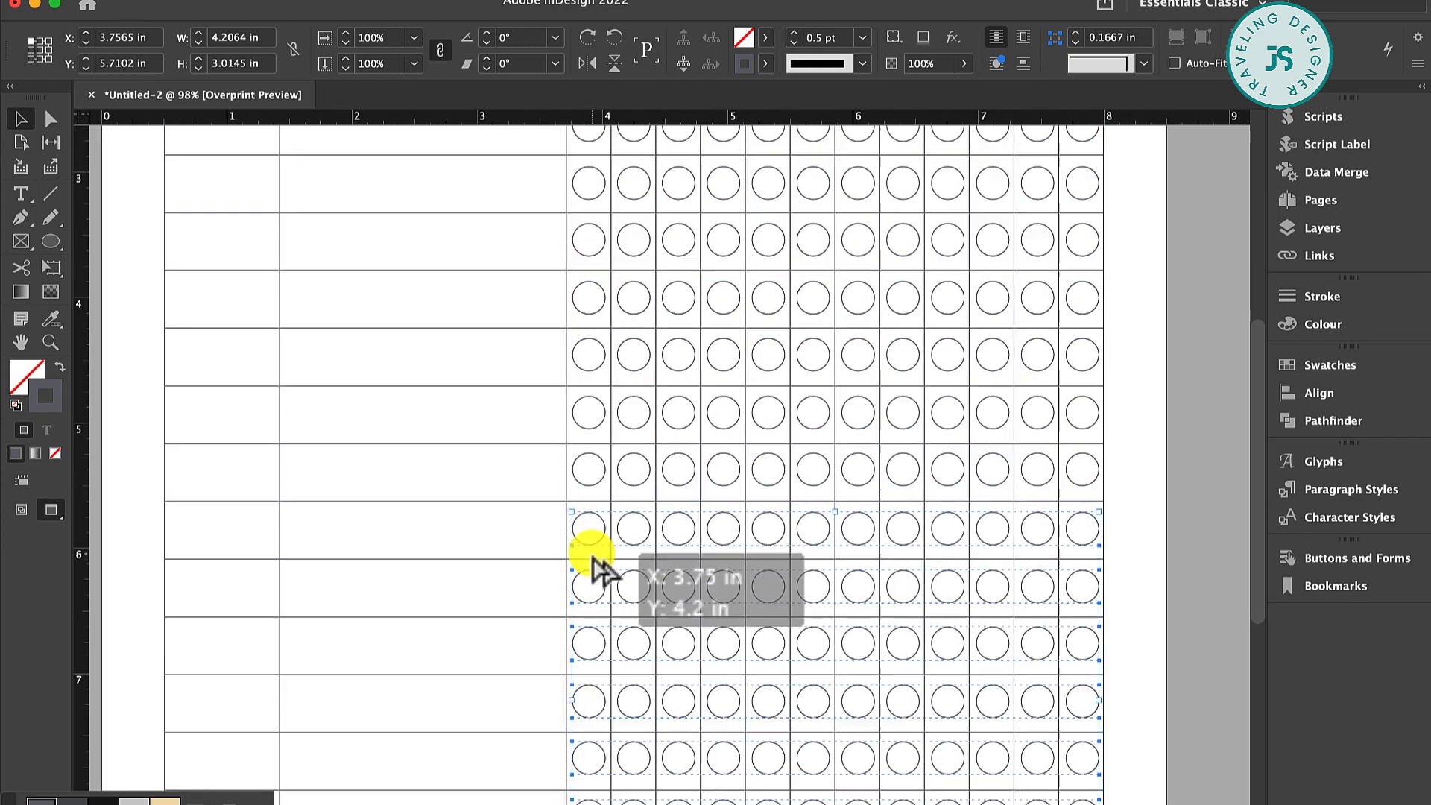
Duplicate four of the circle rows into the last four empty rows of the table
{"action": "left_click", "coordinate": [699, 487]}
{"action": "left_click", "coordinate": [592, 386]}
{"action": "left_click", "coordinate": [592, 329], "text": "shift"}
{"action": "left_click", "coordinate": [593, 272], "text": "shift"}
{"action": "left_click", "coordinate": [592, 215], "text": "shift"}
{"action": "left_click_drag", "start_coordinate": [592, 214], "coordinate": [593, 447]}
{"action": "scroll", "coordinate": [594, 456], "scroll_direction": "down", "scroll_amount": 3}
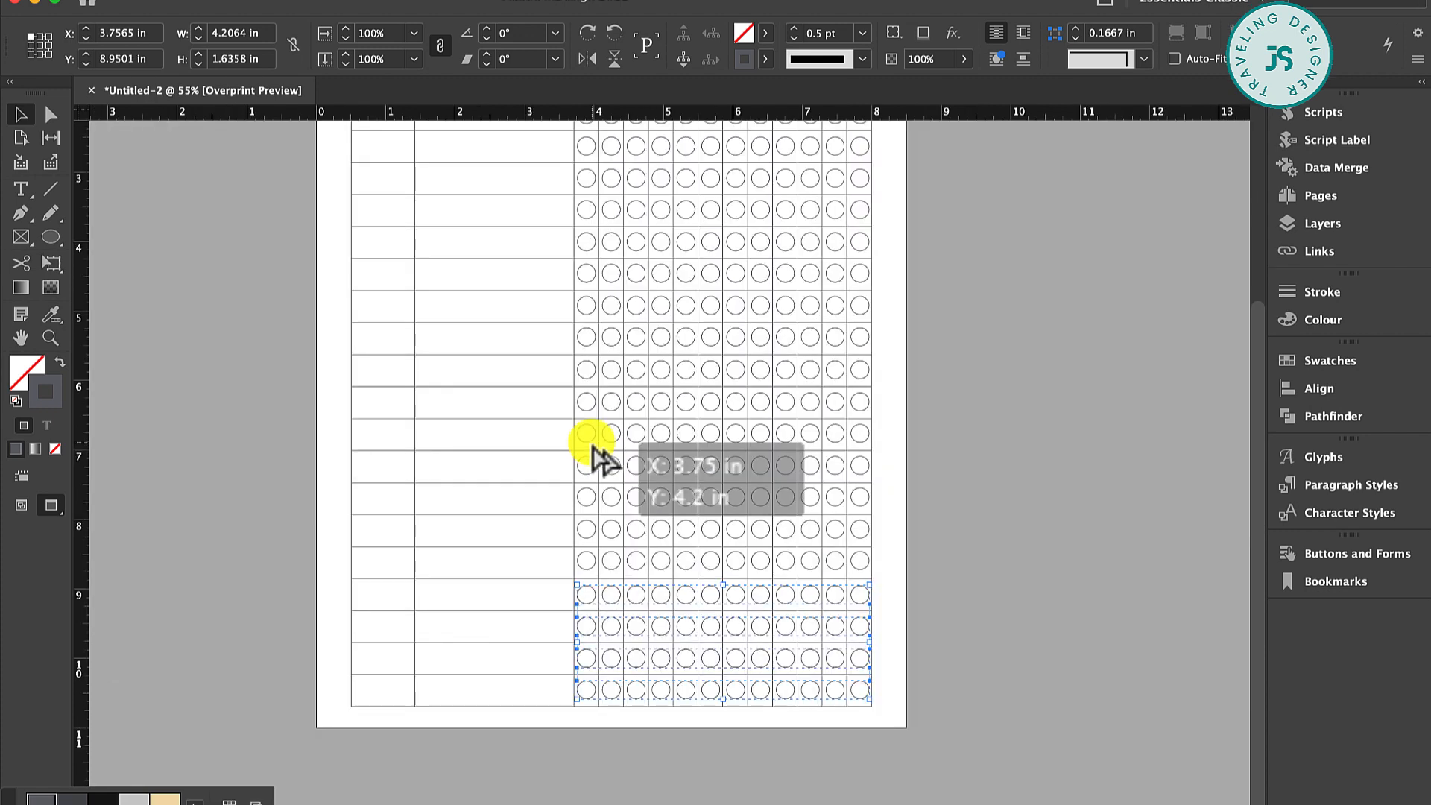
Select all the circle rows, distribute their vertical spacing evenly with Align, and deselect them
{"action": "scroll", "coordinate": [593, 445], "scroll_direction": "down", "scroll_amount": 2}
{"action": "scroll", "coordinate": [812, 361], "scroll_direction": "up", "scroll_amount": 1}
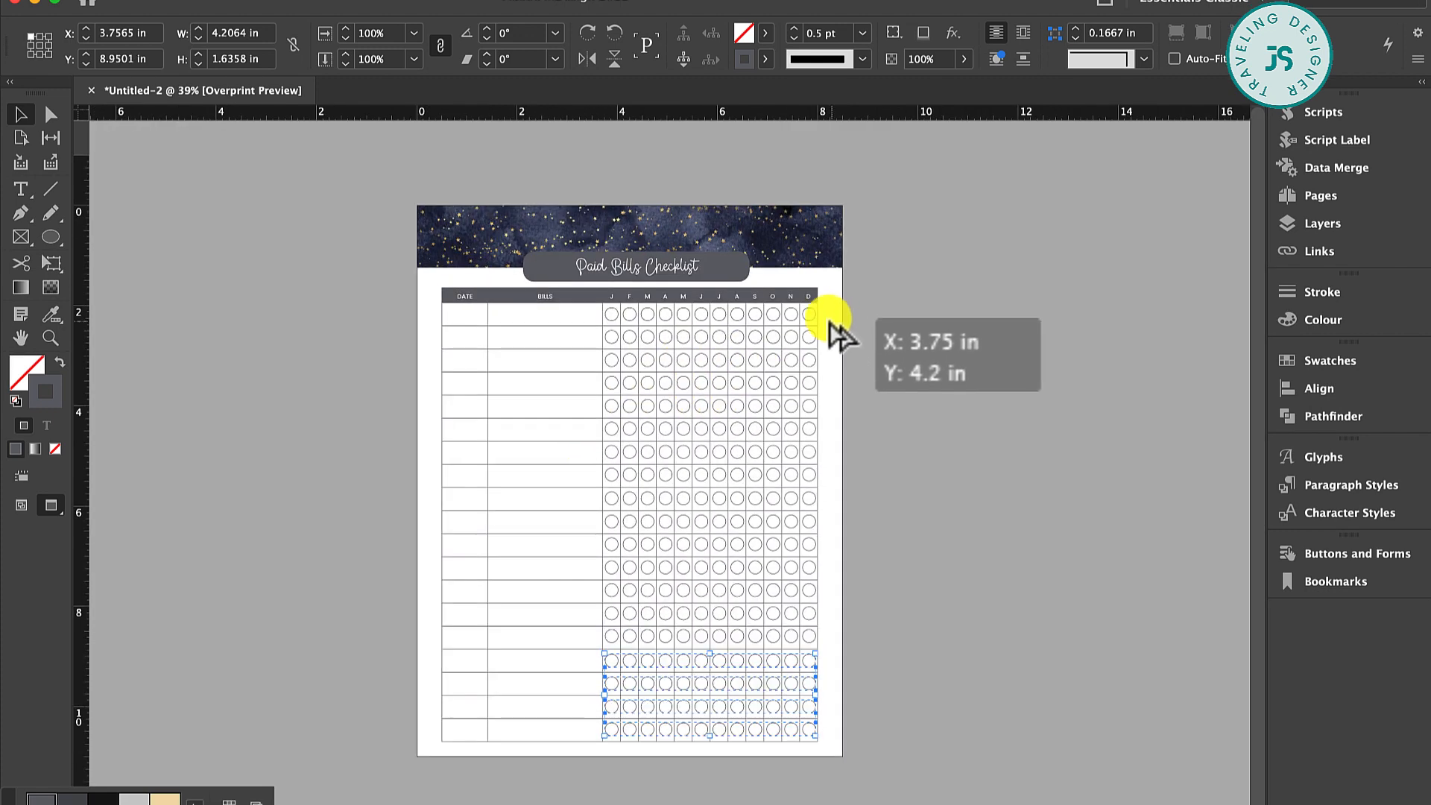
{"action": "left_click", "coordinate": [830, 318]}
{"action": "mouse_move", "coordinate": [838, 318]}
{"action": "left_mouse_down"}
{"action": "mouse_move", "coordinate": [719, 680]}
{"action": "mouse_move", "coordinate": [606, 740]}
{"action": "mouse_move", "coordinate": [586, 694]}
{"action": "left_mouse_up"}
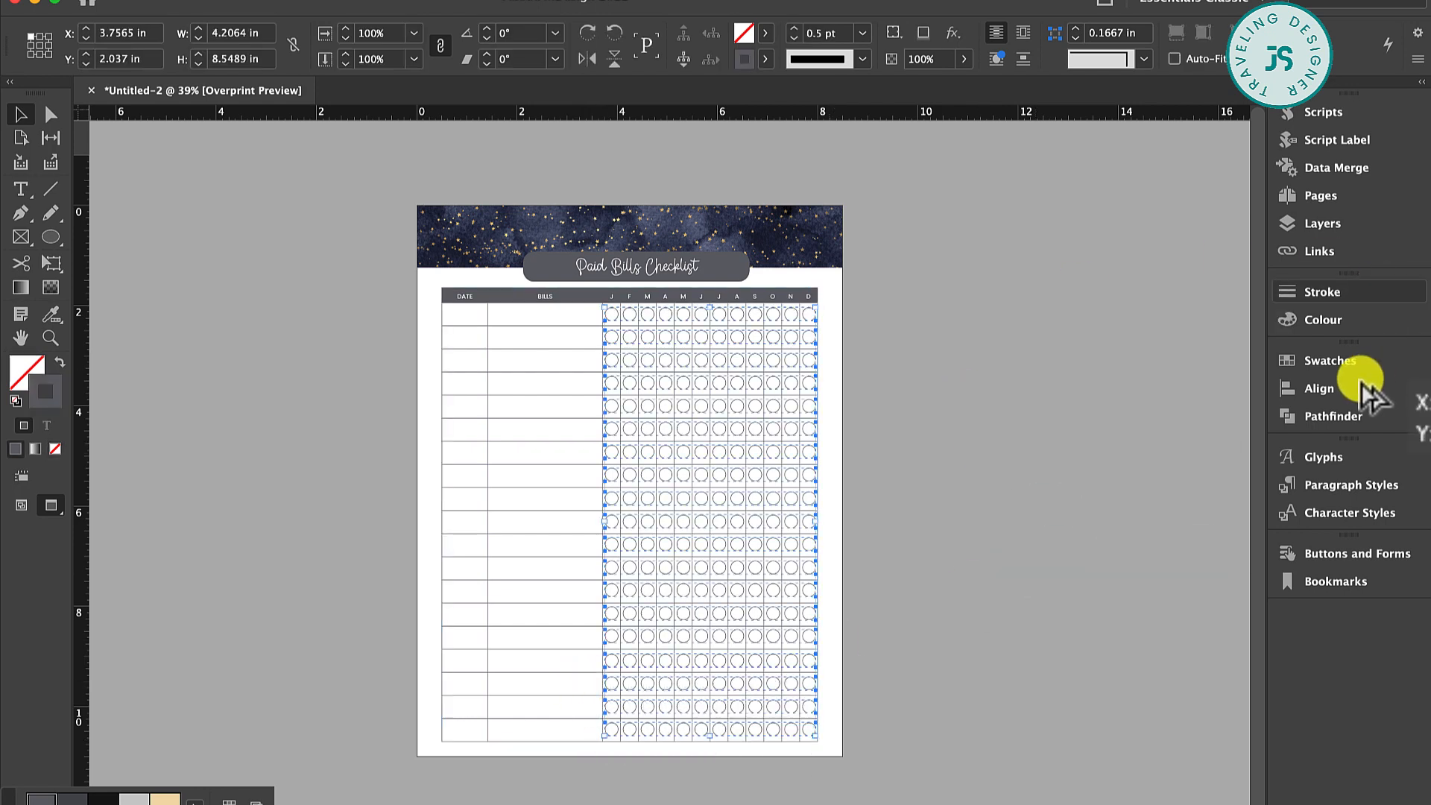
{"action": "left_click", "coordinate": [1305, 393]}
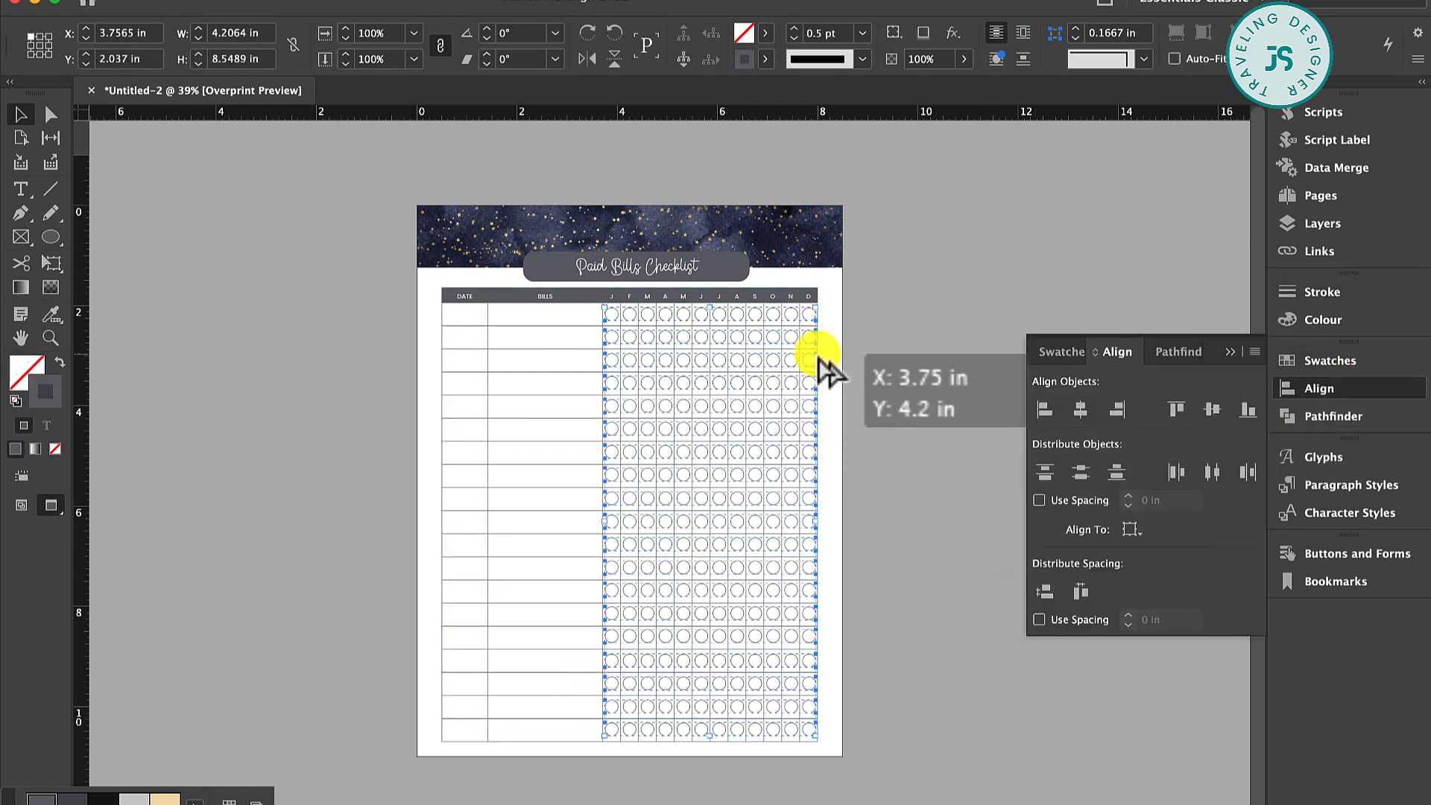
{"action": "scroll", "coordinate": [820, 365], "scroll_direction": "up", "scroll_amount": 5}
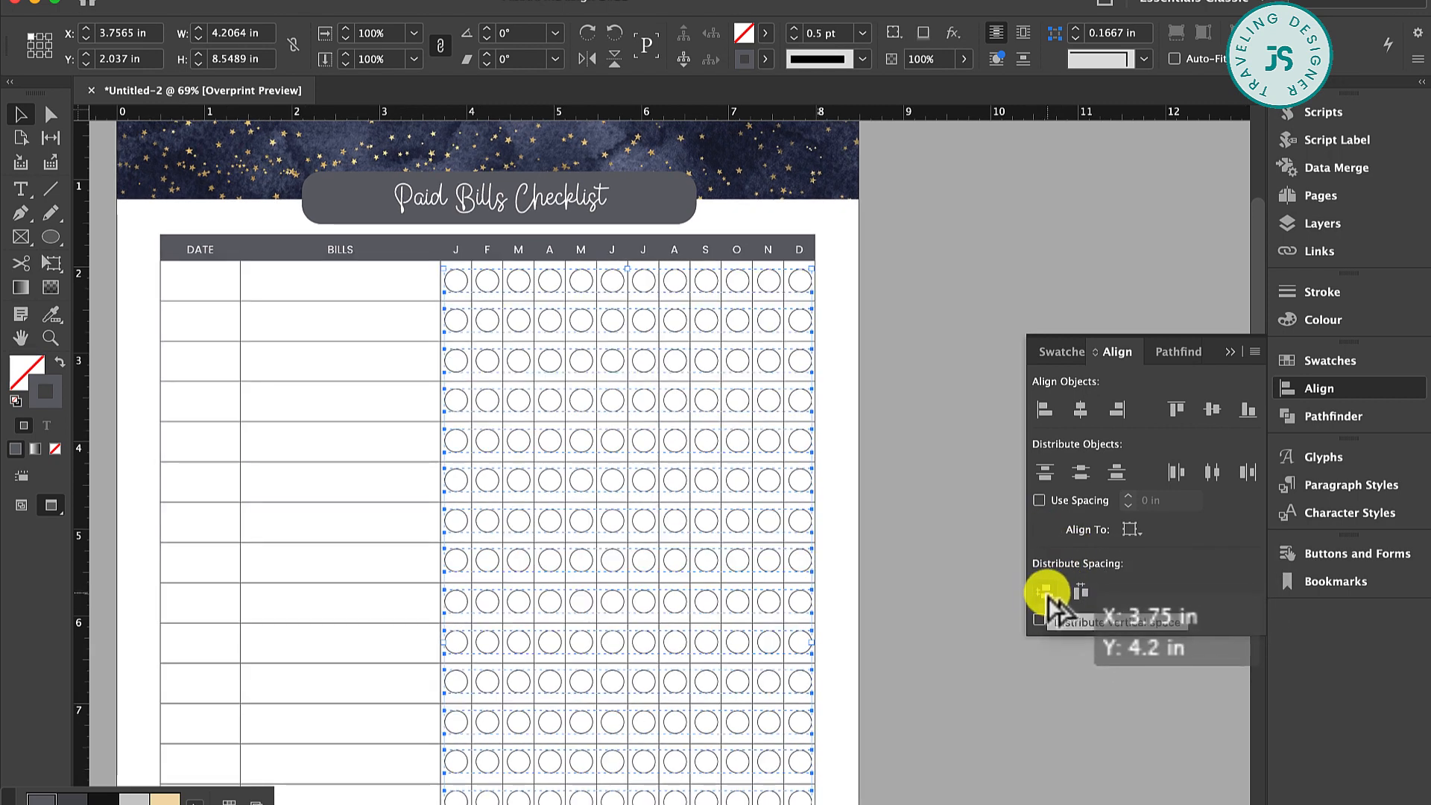
{"action": "left_click", "coordinate": [1047, 594]}
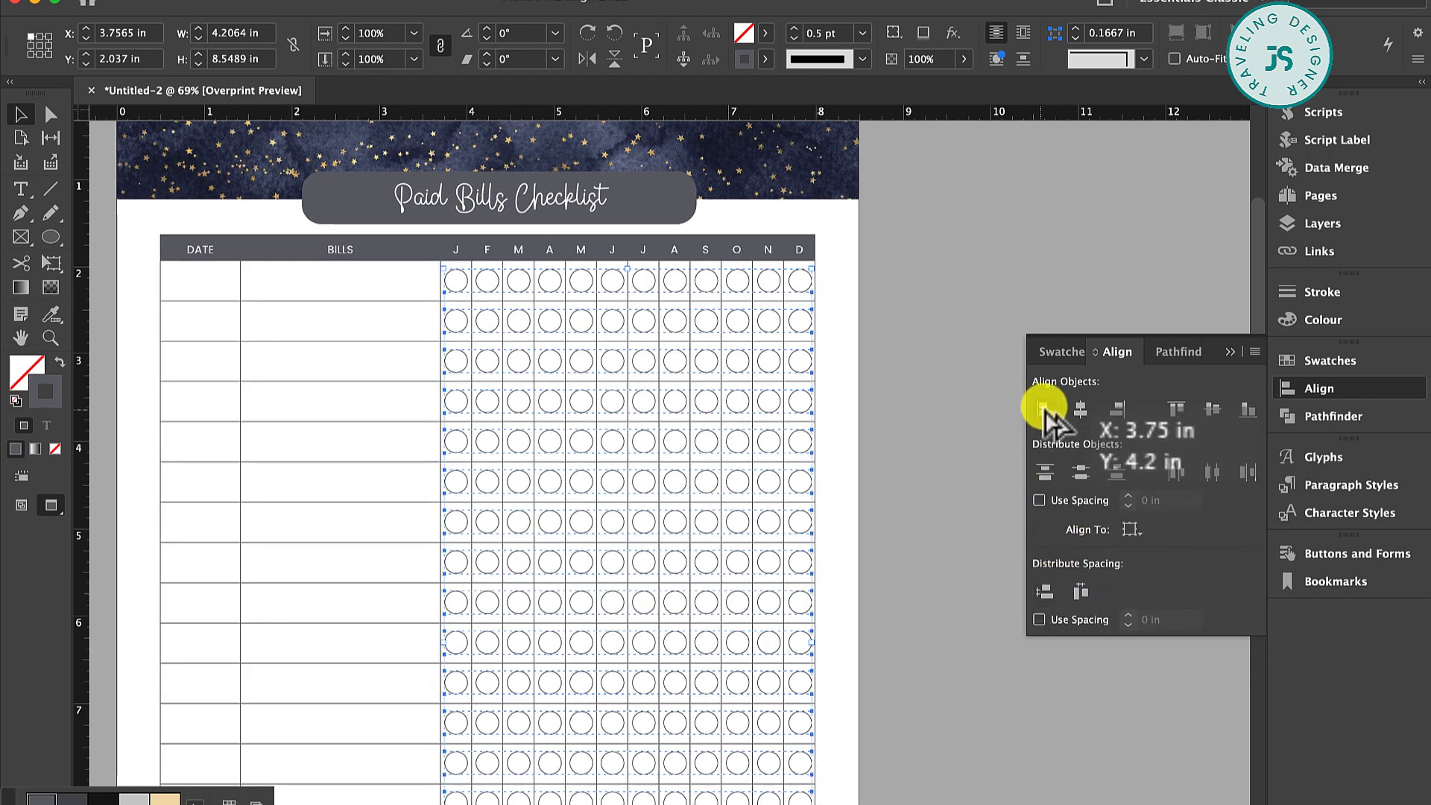
{"action": "left_click", "coordinate": [1231, 352]}
{"action": "left_click", "coordinate": [865, 372]}
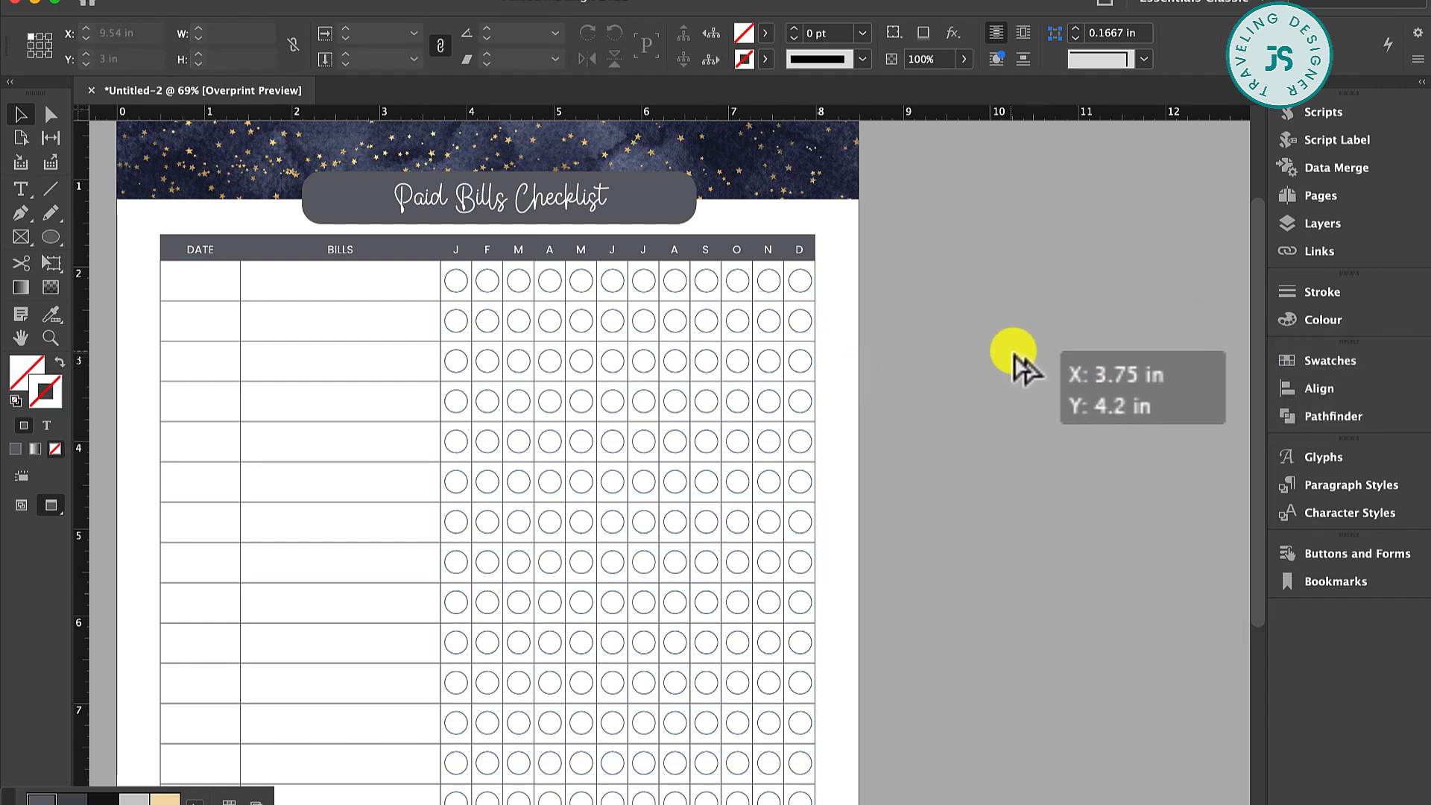
Examine the circle grid up close and the overall layout of the whole checklist page
{"action": "scroll", "coordinate": [1025, 367], "scroll_direction": "down", "scroll_amount": 3}
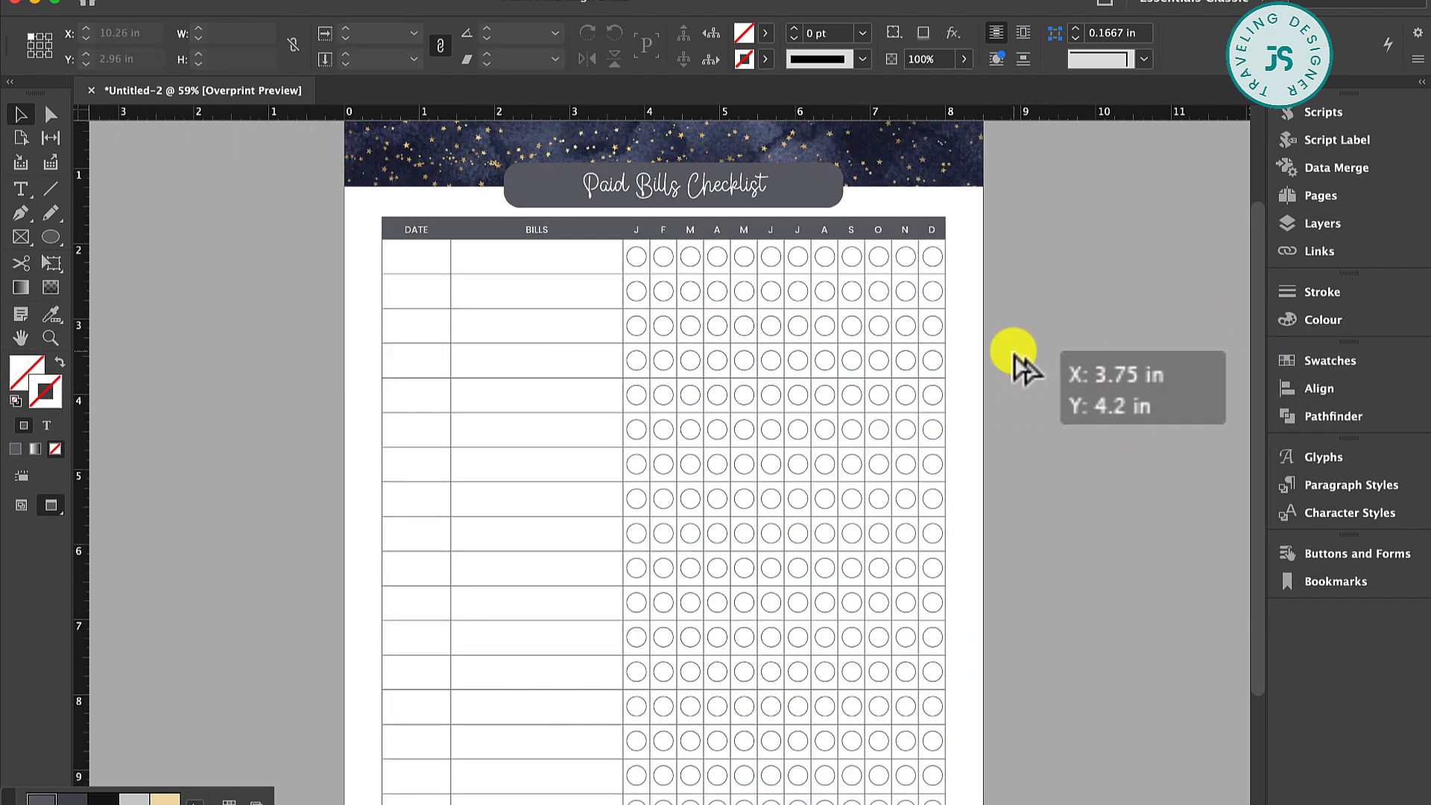
{"action": "scroll", "coordinate": [1024, 367], "scroll_direction": "down", "scroll_amount": 1}
{"action": "scroll", "coordinate": [1024, 366], "scroll_direction": "up", "scroll_amount": 1}
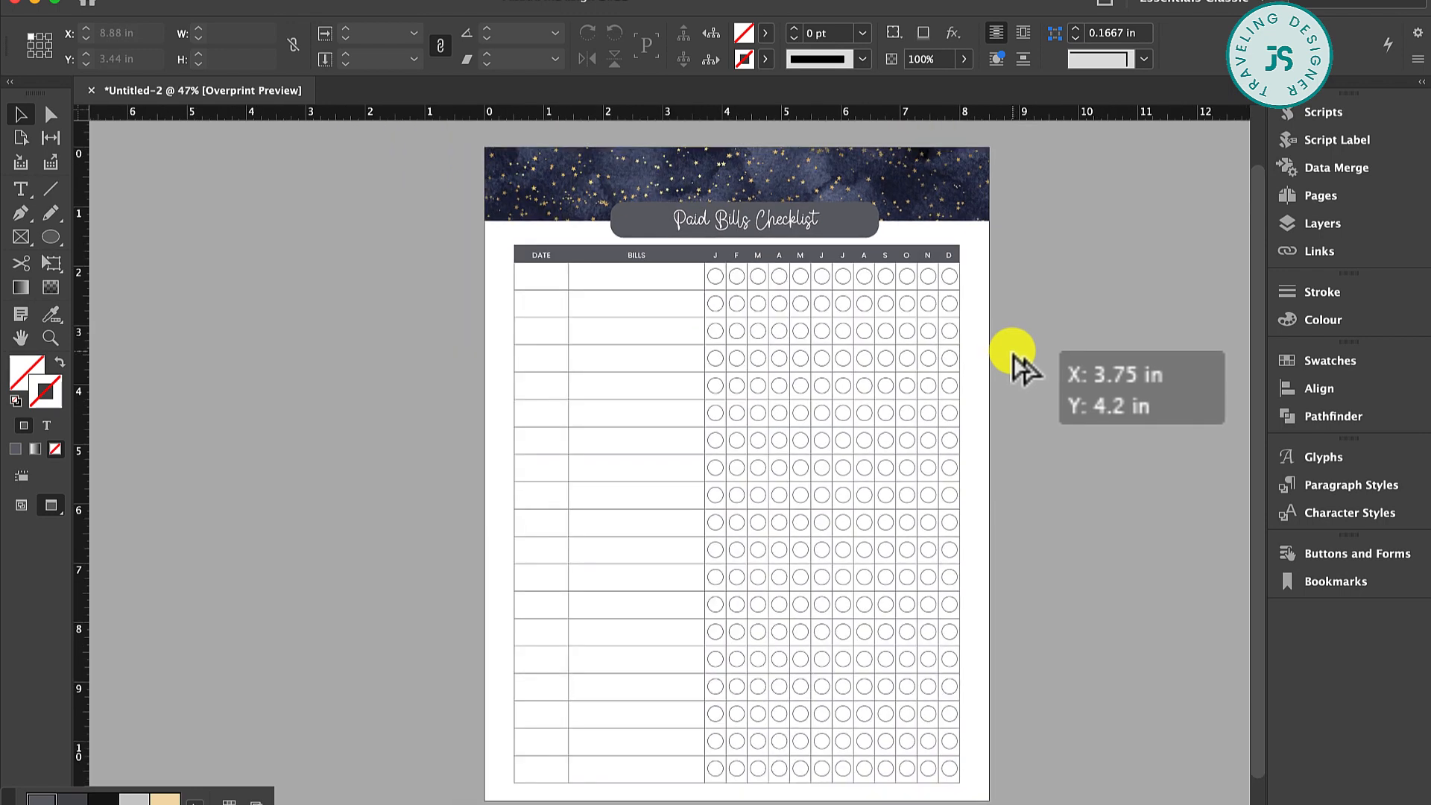
{"action": "scroll", "coordinate": [1024, 366], "scroll_direction": "up", "scroll_amount": 1}
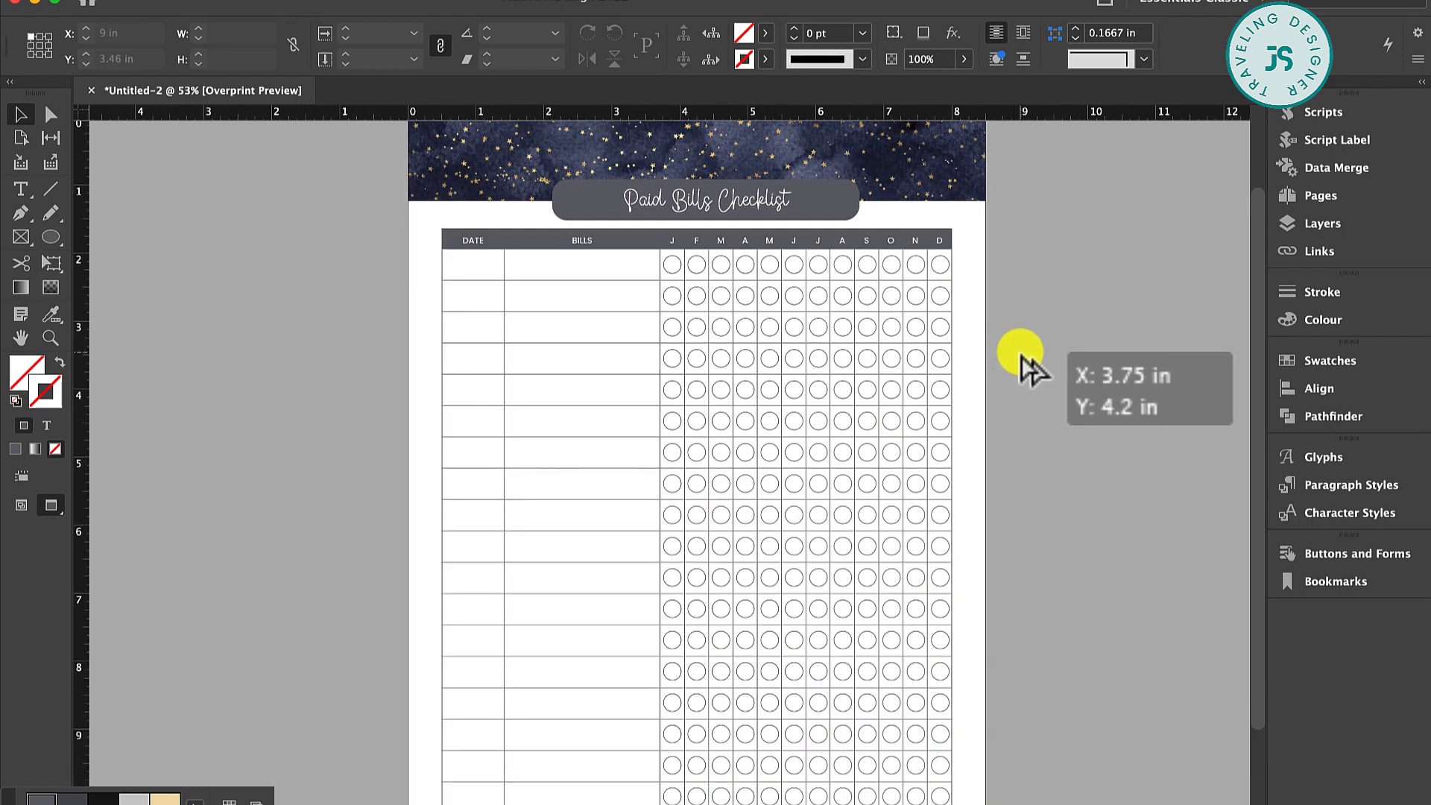
{"action": "scroll", "coordinate": [1024, 367], "scroll_direction": "down", "scroll_amount": 1}
{"action": "scroll", "coordinate": [1024, 358], "scroll_direction": "down", "scroll_amount": 3}
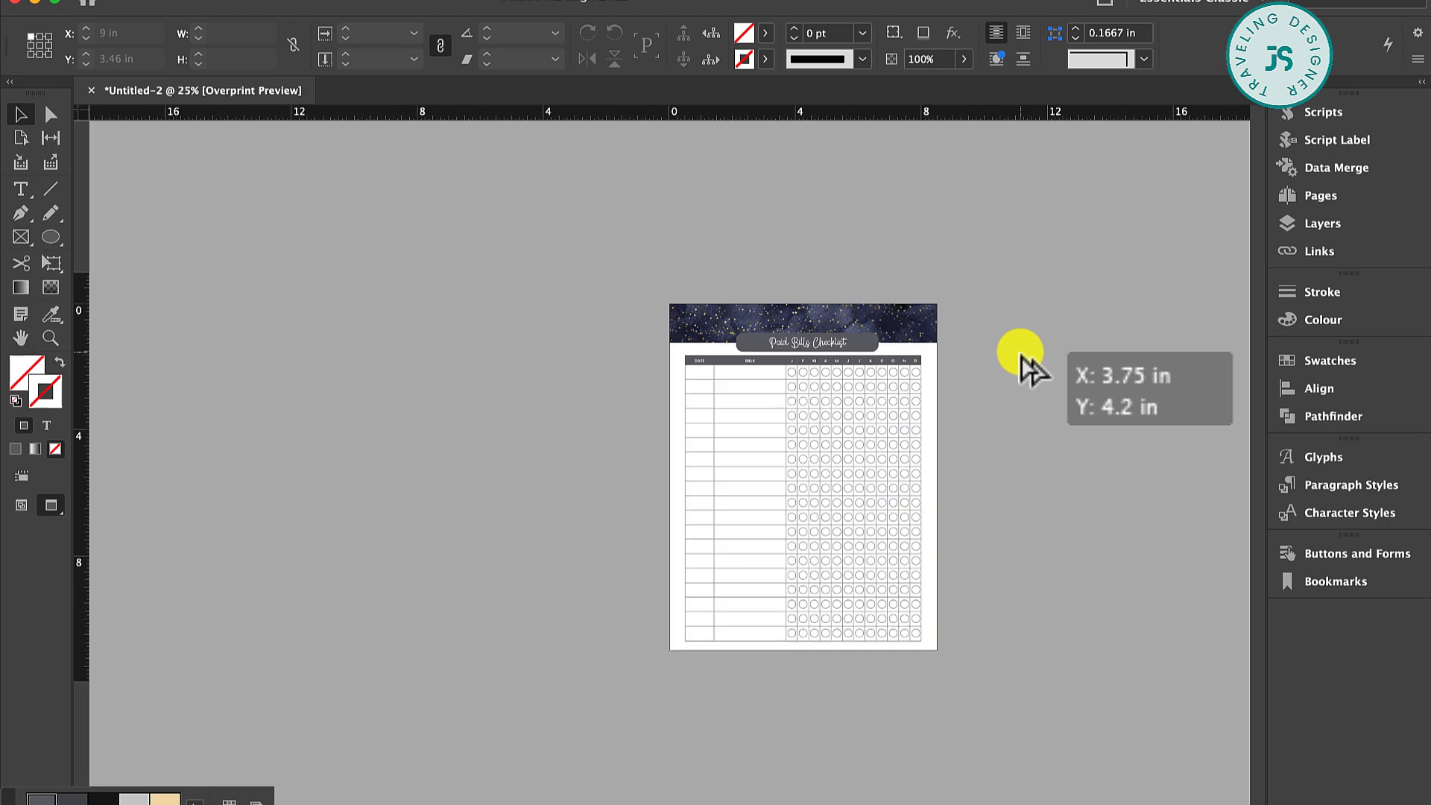
{"action": "scroll", "coordinate": [1025, 358], "scroll_direction": "up", "scroll_amount": 2}
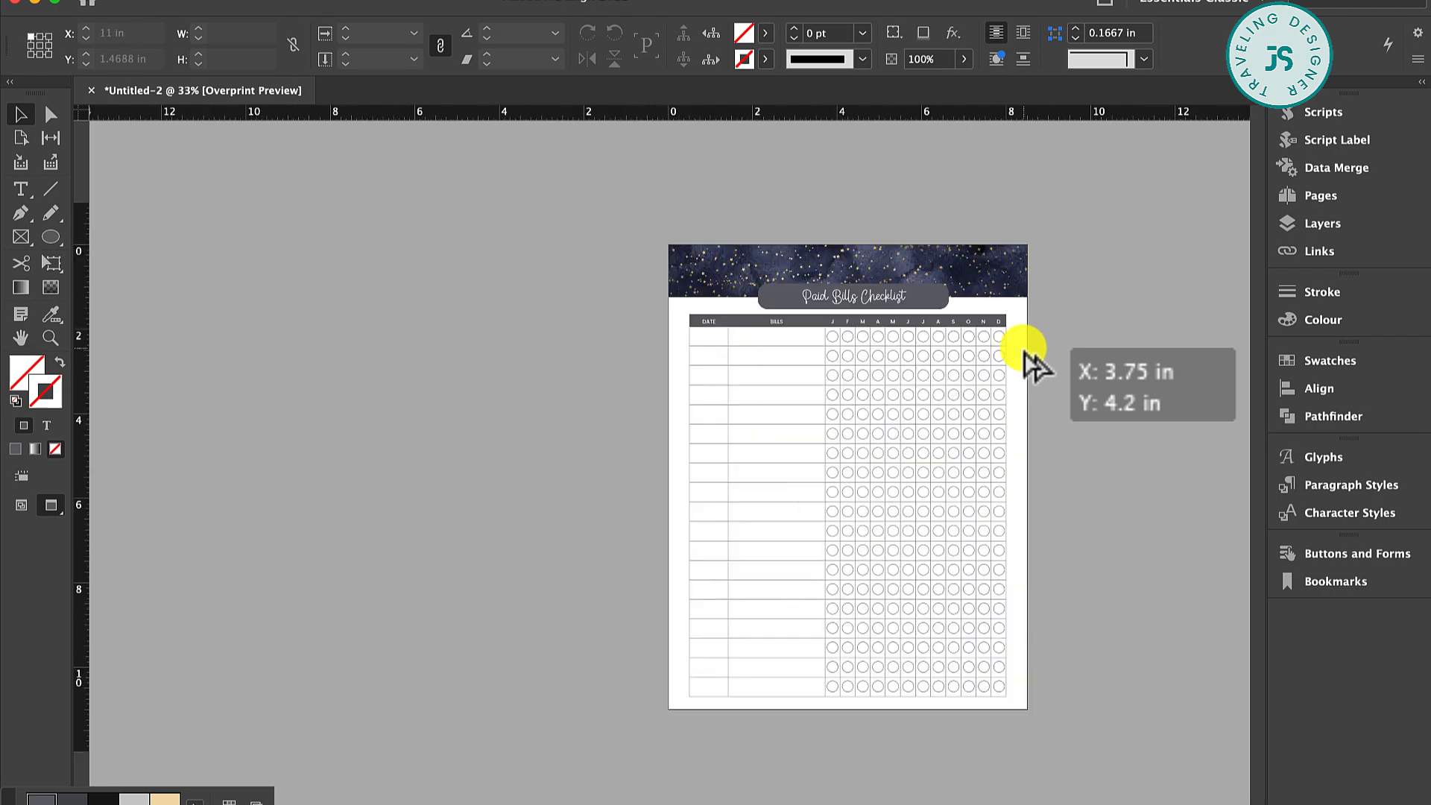
{"action": "scroll", "coordinate": [1025, 358], "scroll_direction": "up", "scroll_amount": 1}
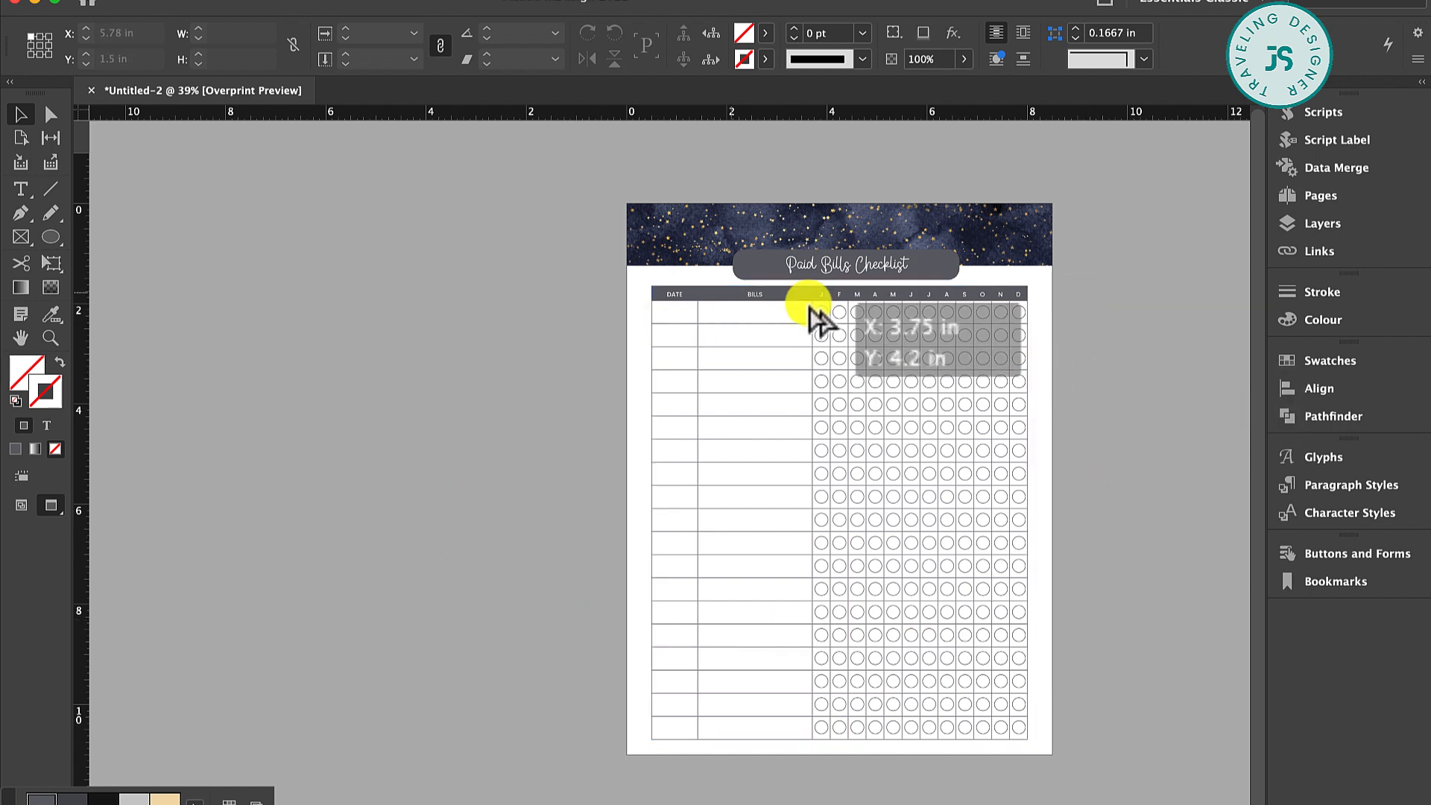
Duplicate the starry banner image to the bottom of the page so only a thin strip shows along the lower edge
{"action": "left_click", "coordinate": [916, 227]}
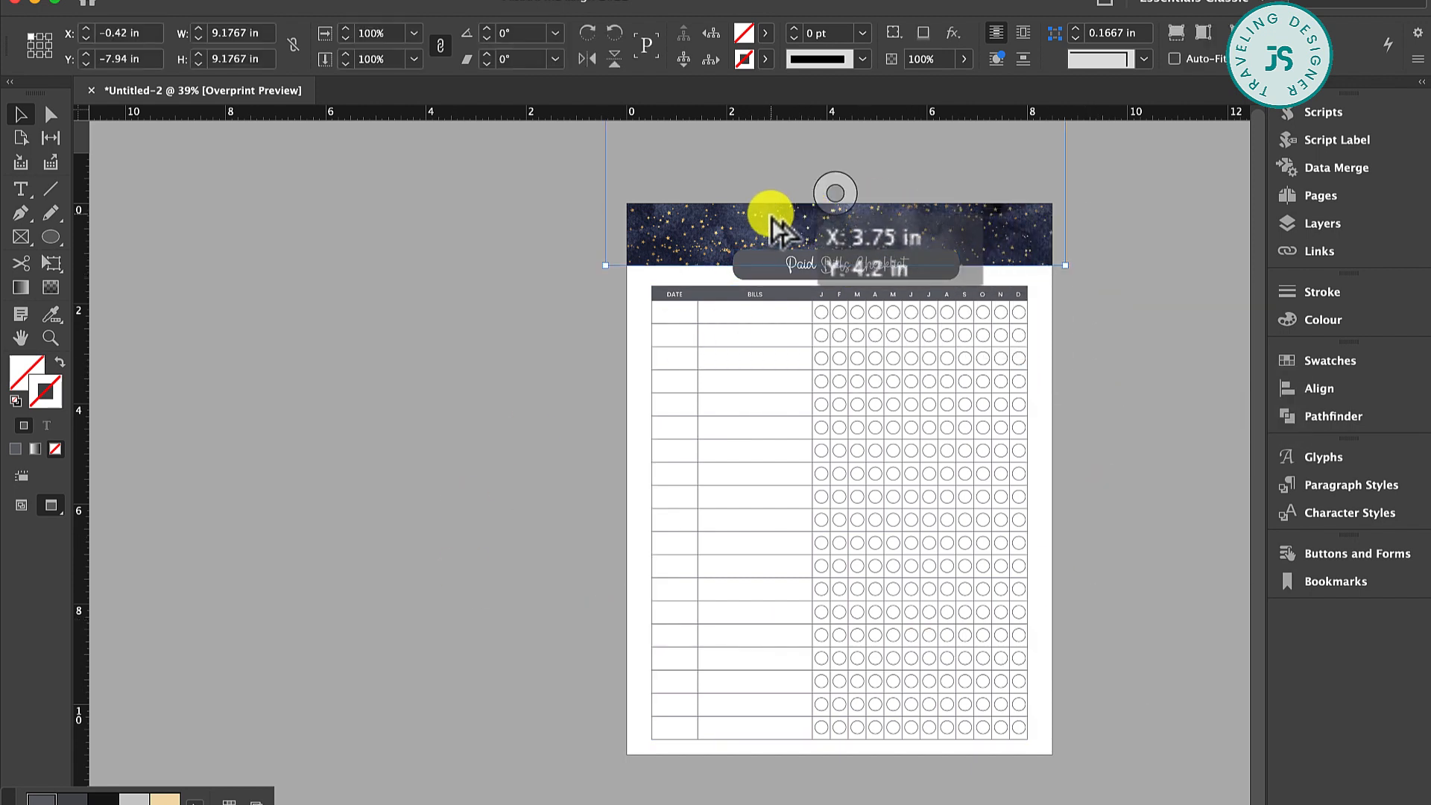
{"action": "left_click_drag", "start_coordinate": [774, 219], "coordinate": [777, 761]}
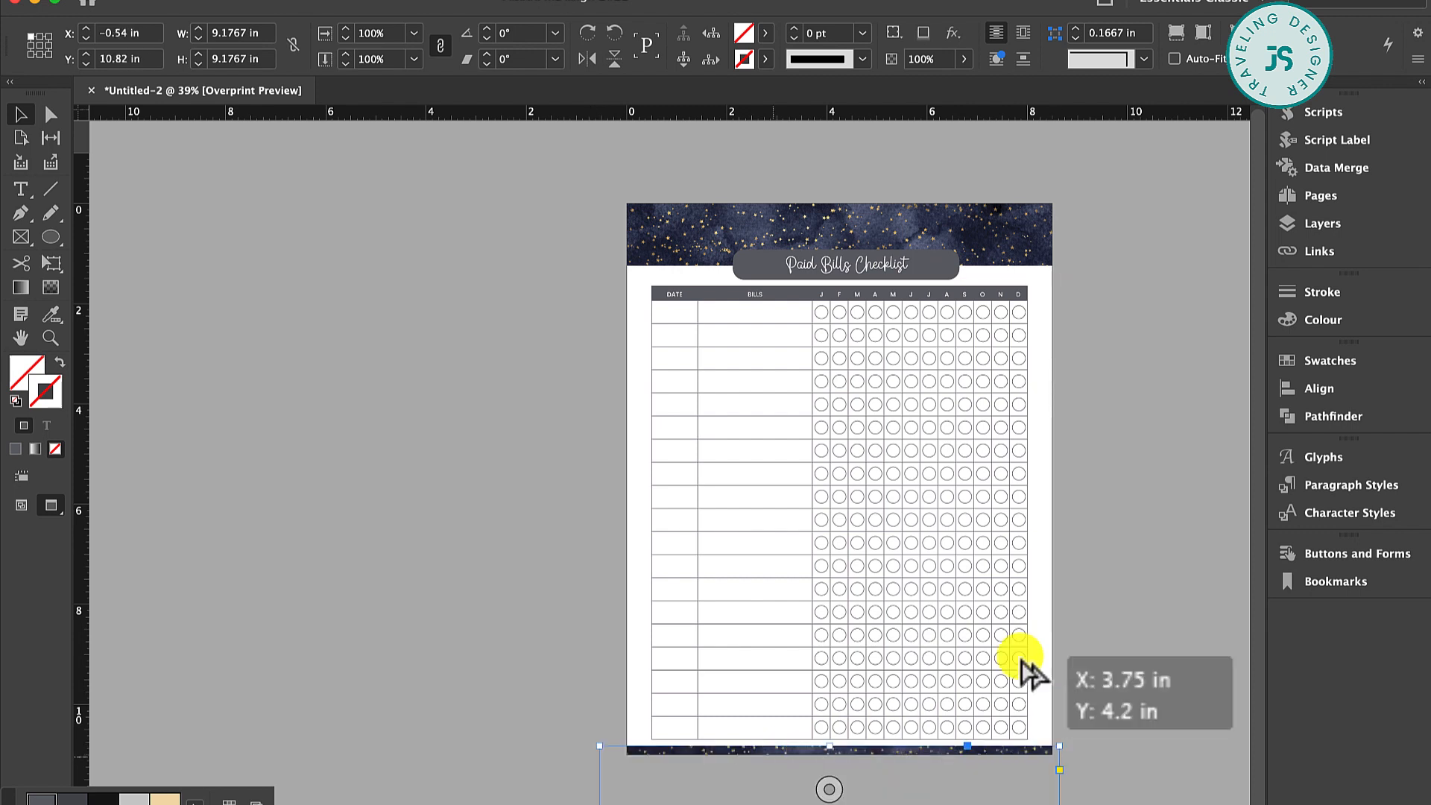
{"action": "left_click", "coordinate": [1145, 589]}
{"action": "scroll", "coordinate": [1146, 596], "scroll_direction": "right", "scroll_amount": 5}
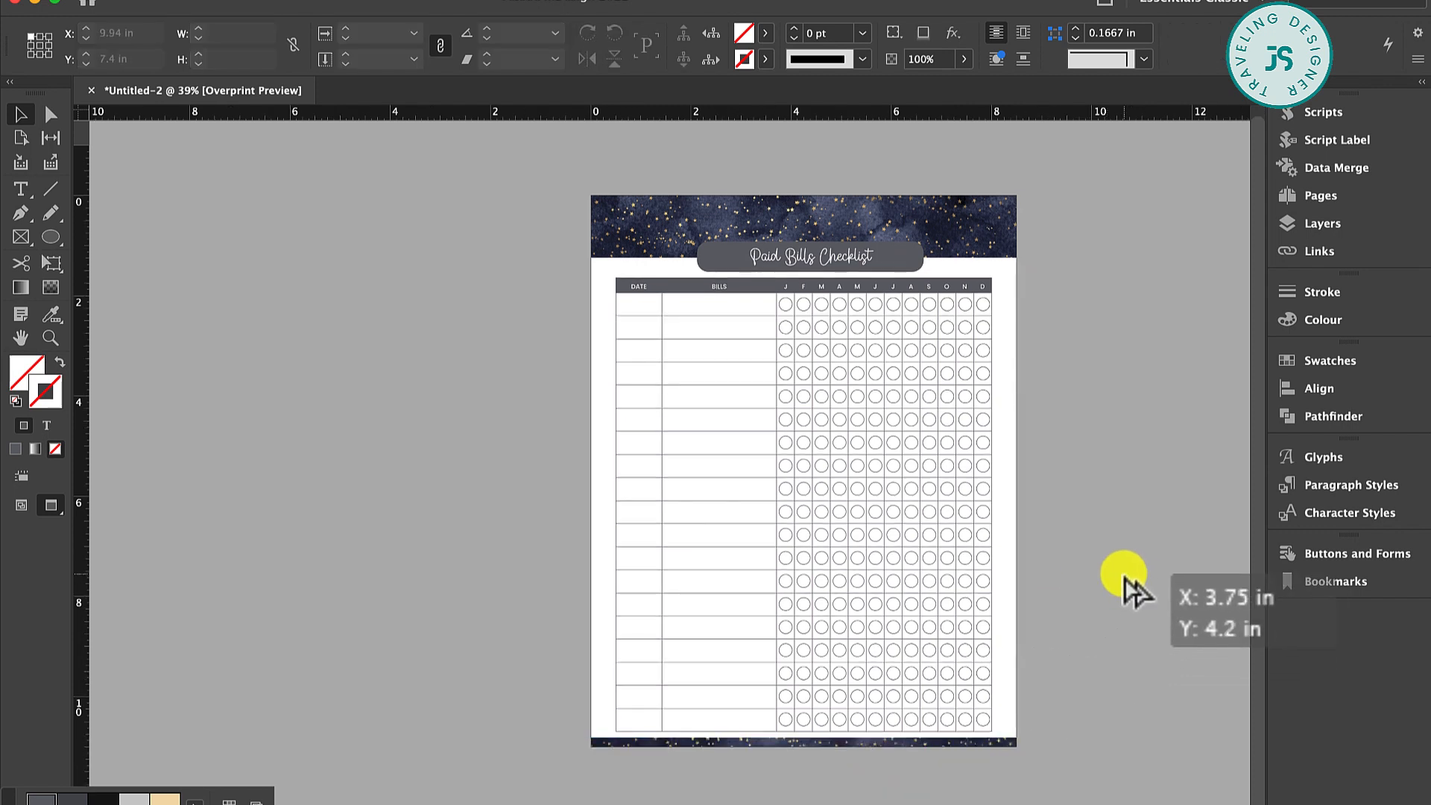
{"action": "scroll", "coordinate": [1129, 585], "scroll_direction": "right", "scroll_amount": 1}
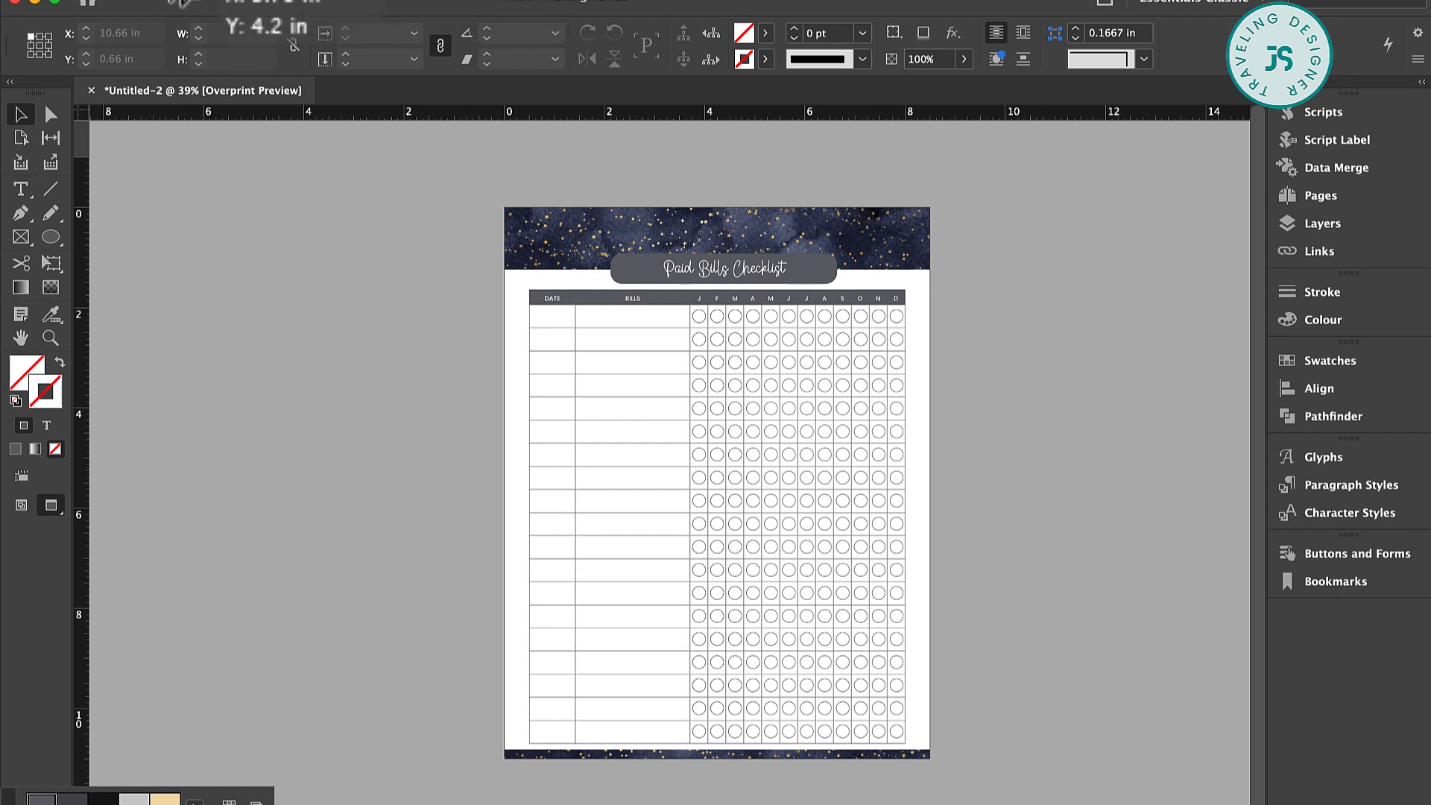
Start exporting the document and examine the available file formats, including Adobe PDF (Print), JPEG and PNG
{"action": "left_click", "coordinate": [140, 0]}
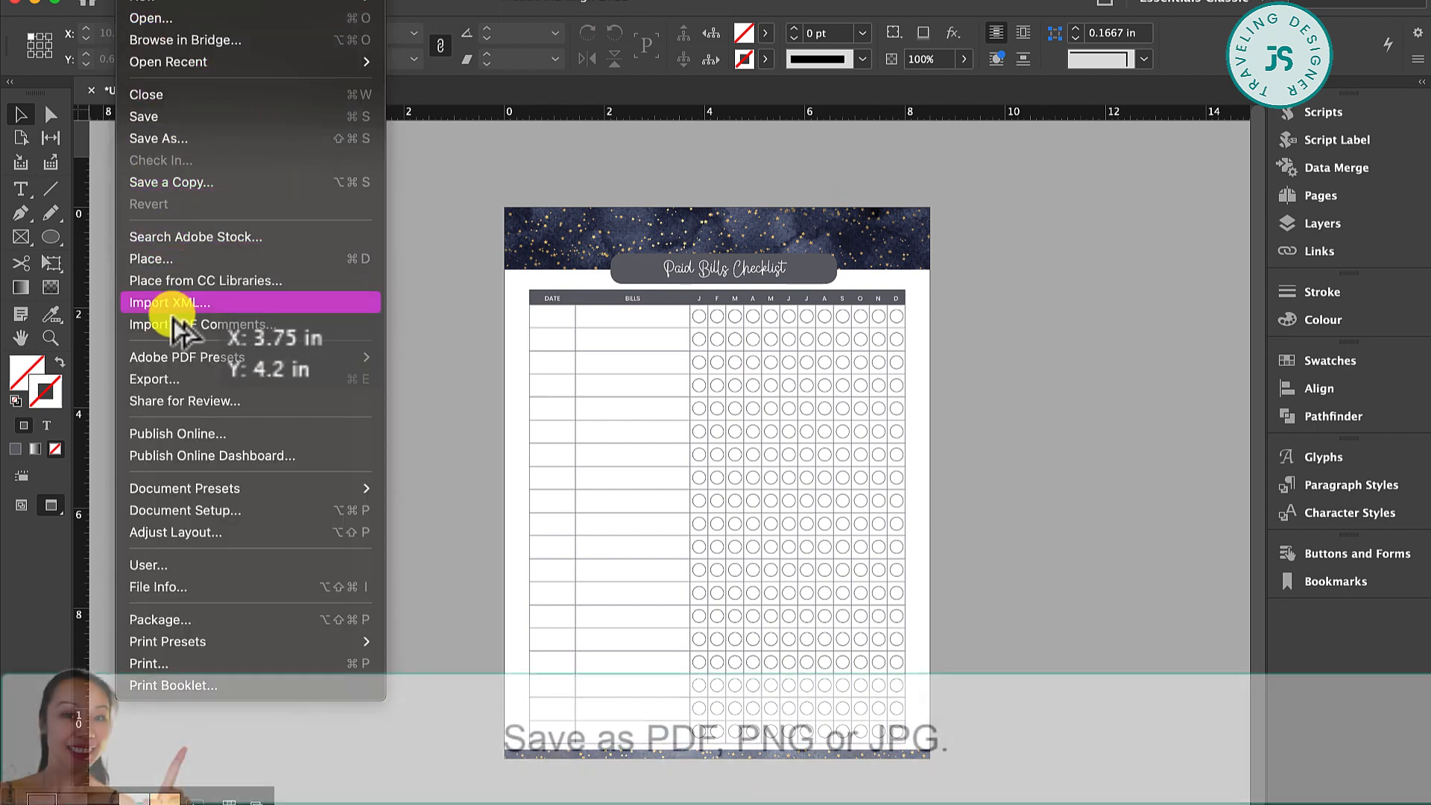
{"action": "left_click", "coordinate": [183, 379]}
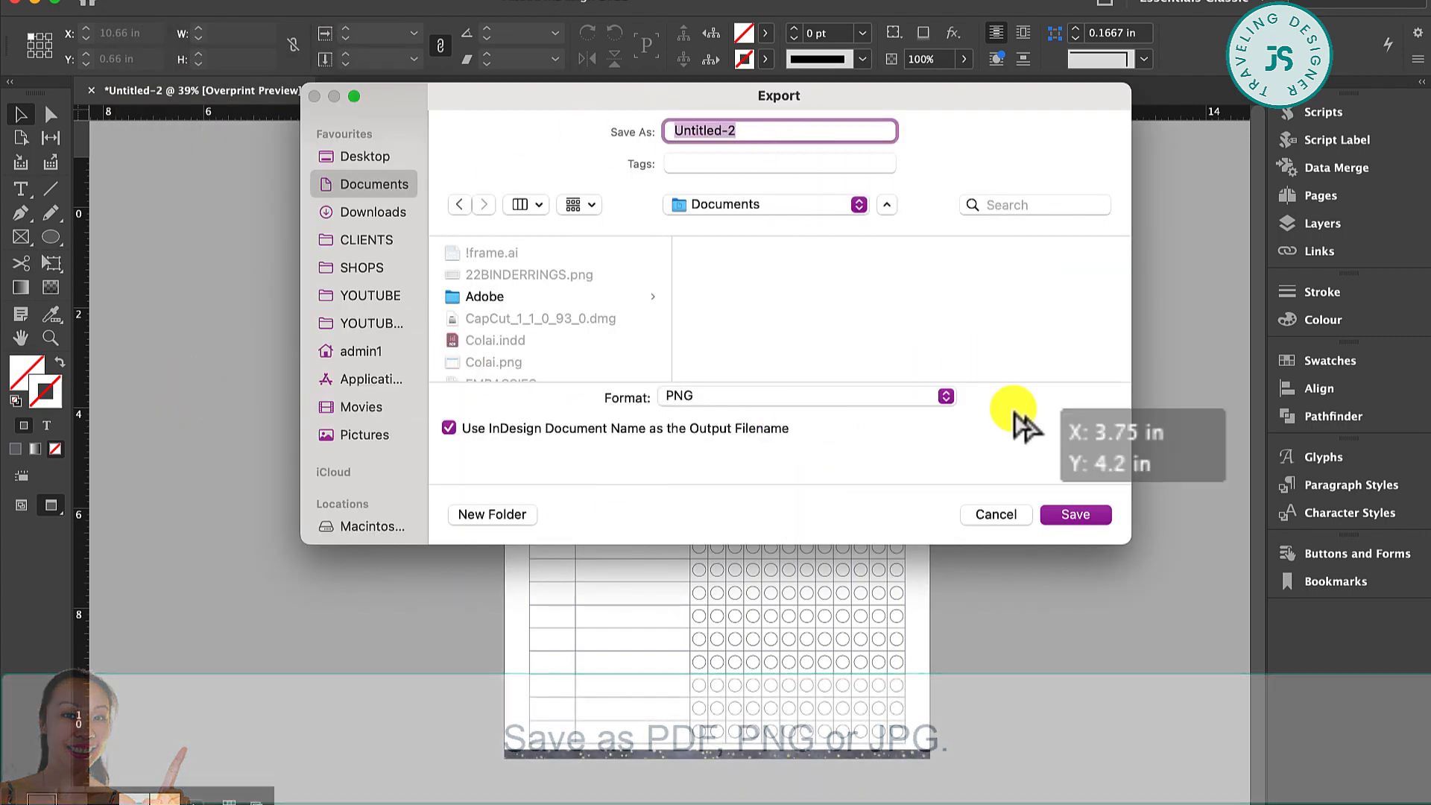
{"action": "left_click", "coordinate": [786, 395]}
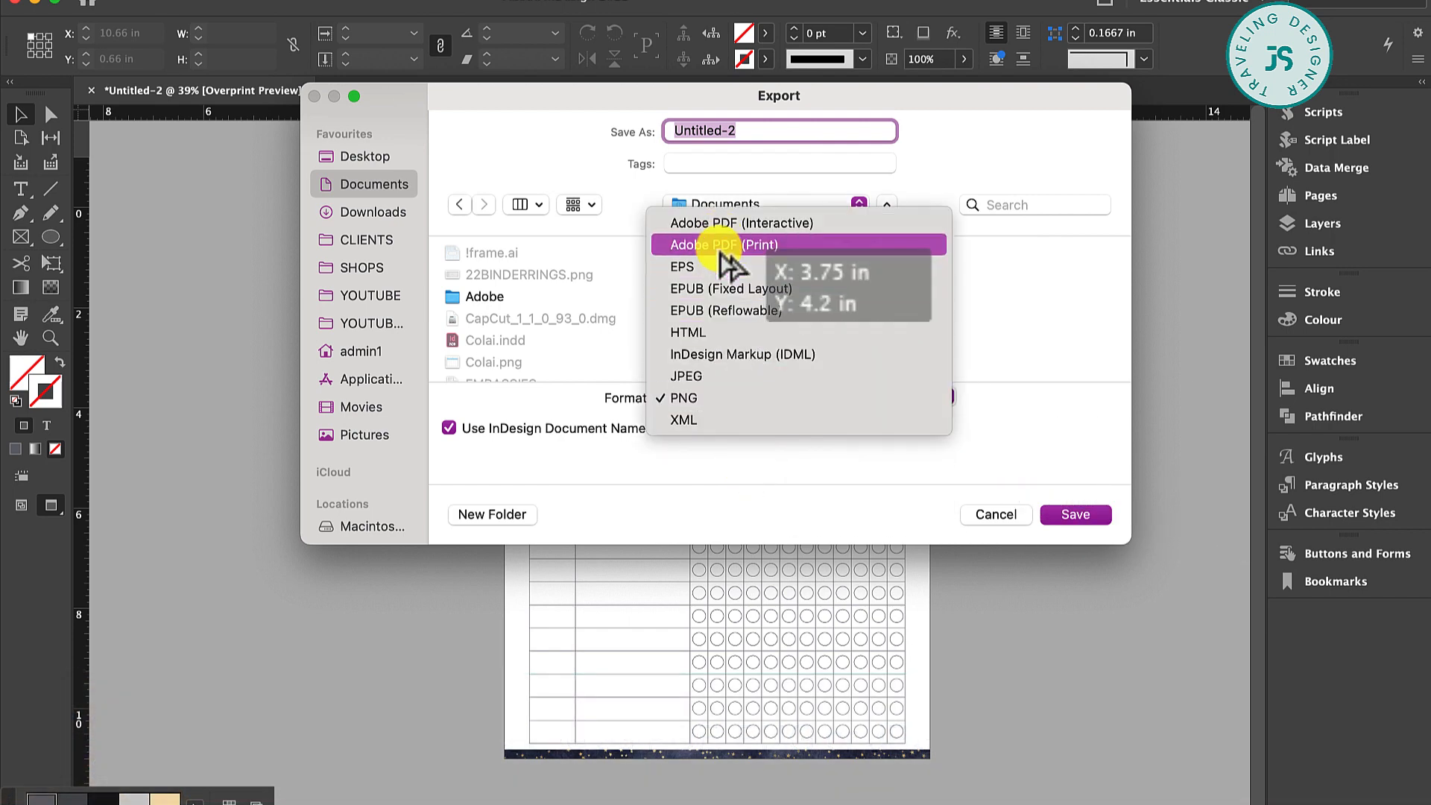
{"action": "key", "text": "Escape"}
{"action": "key", "text": "Escape"}
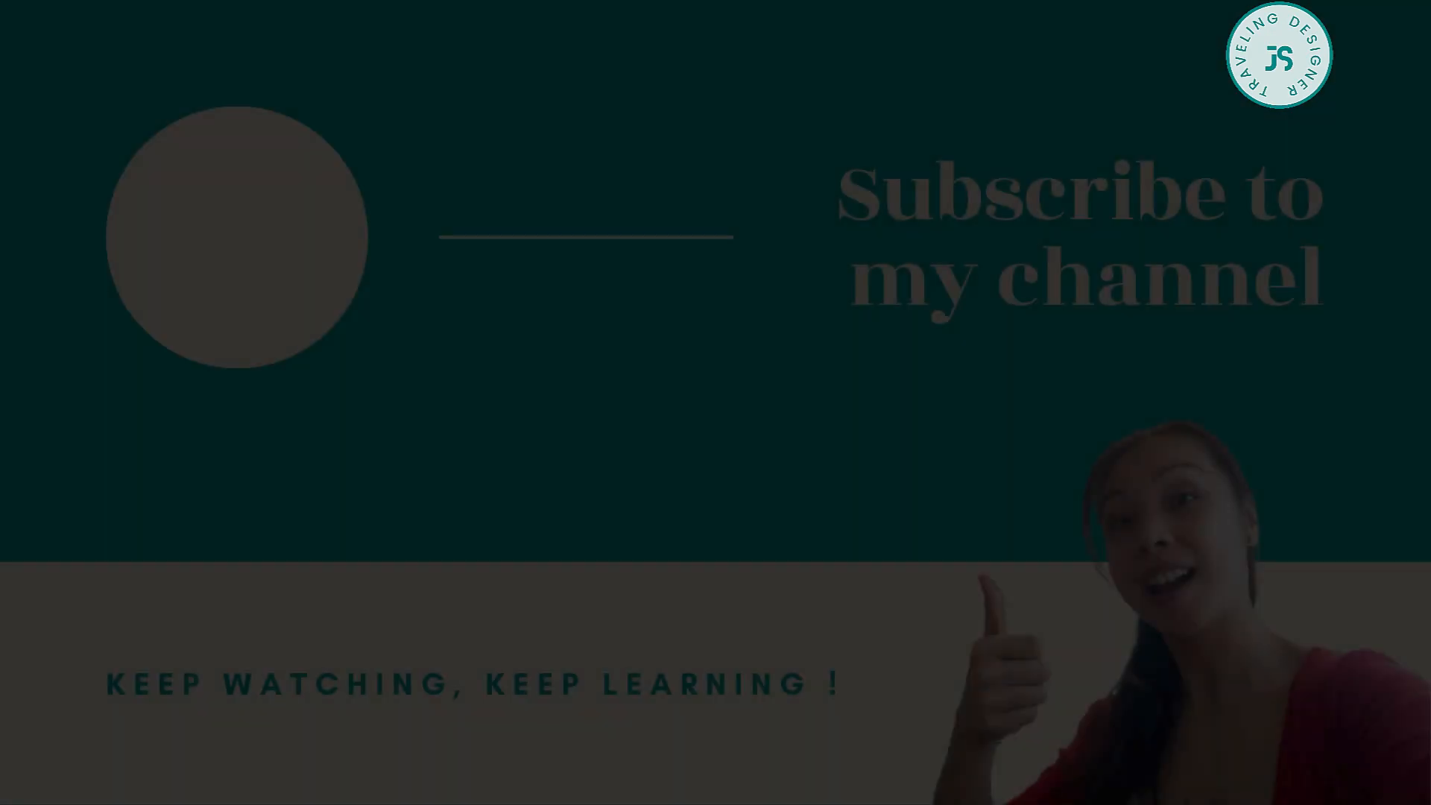